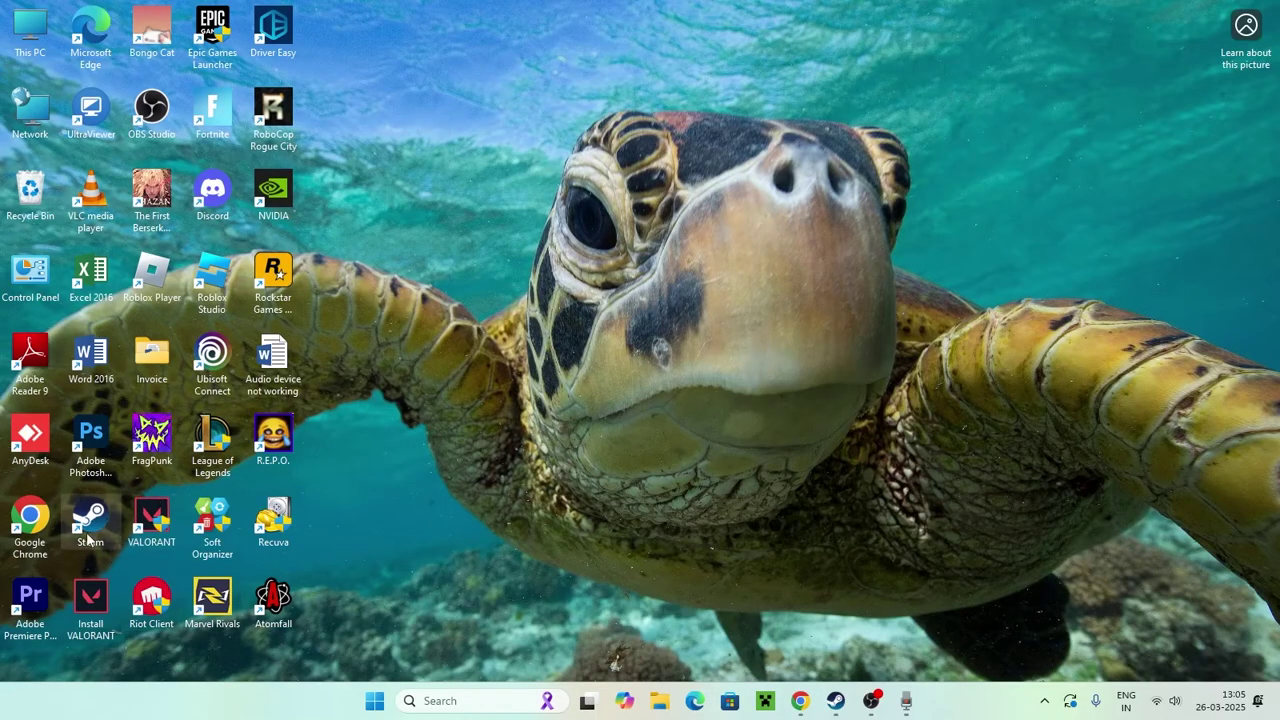
Launch Steam, run Repair Library on the Local Drive (C:) library folder, and close Settings.
{"action": "double_click", "coordinate": [90, 520]}
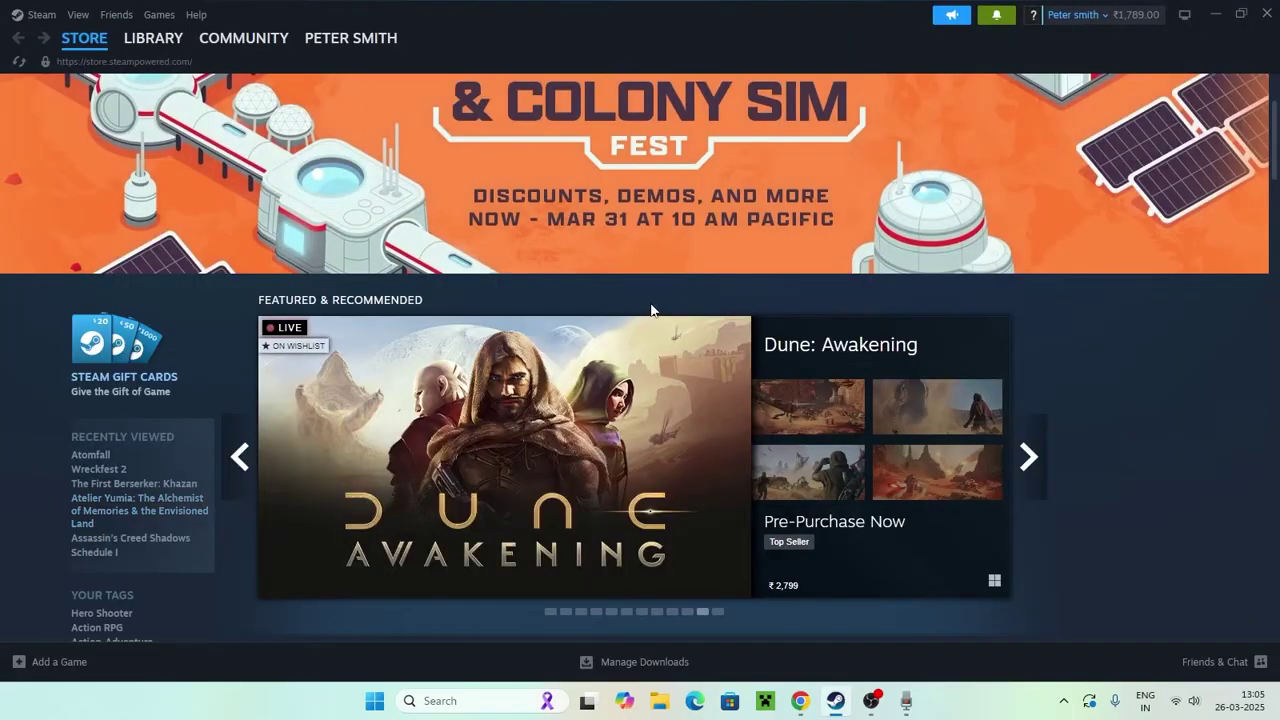
{"action": "left_click", "coordinate": [40, 15]}
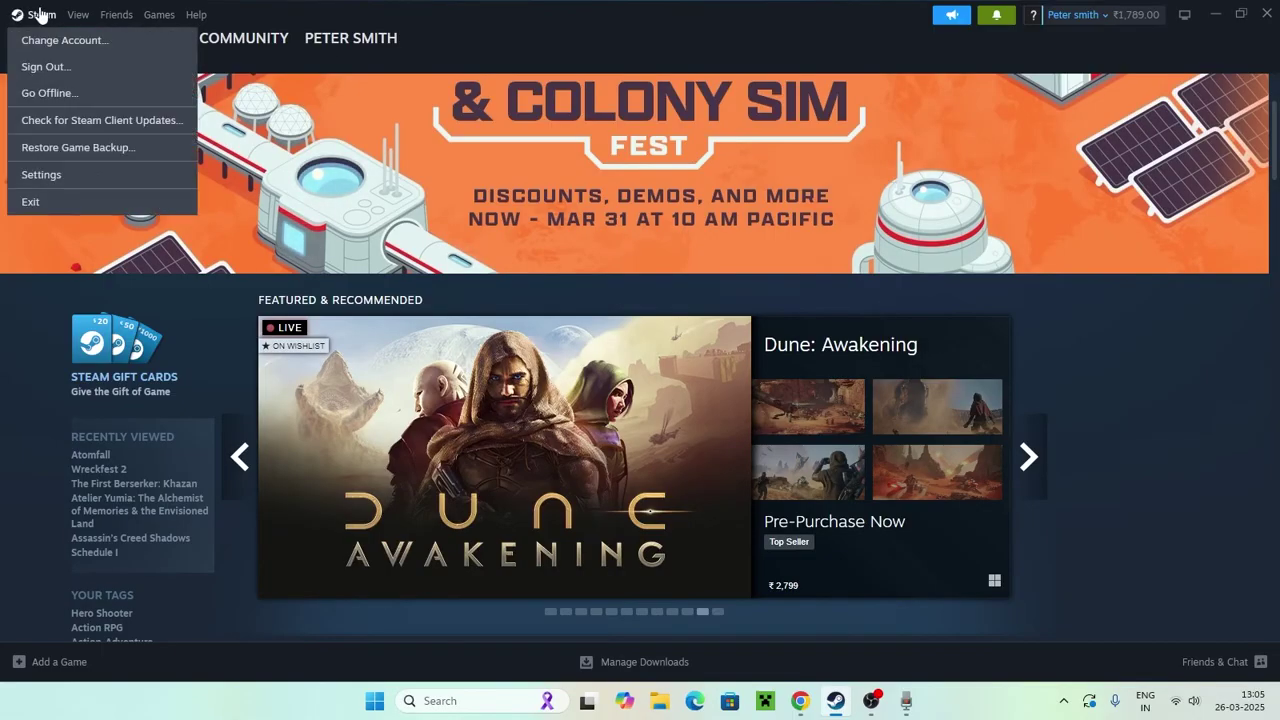
{"action": "left_click", "coordinate": [58, 172]}
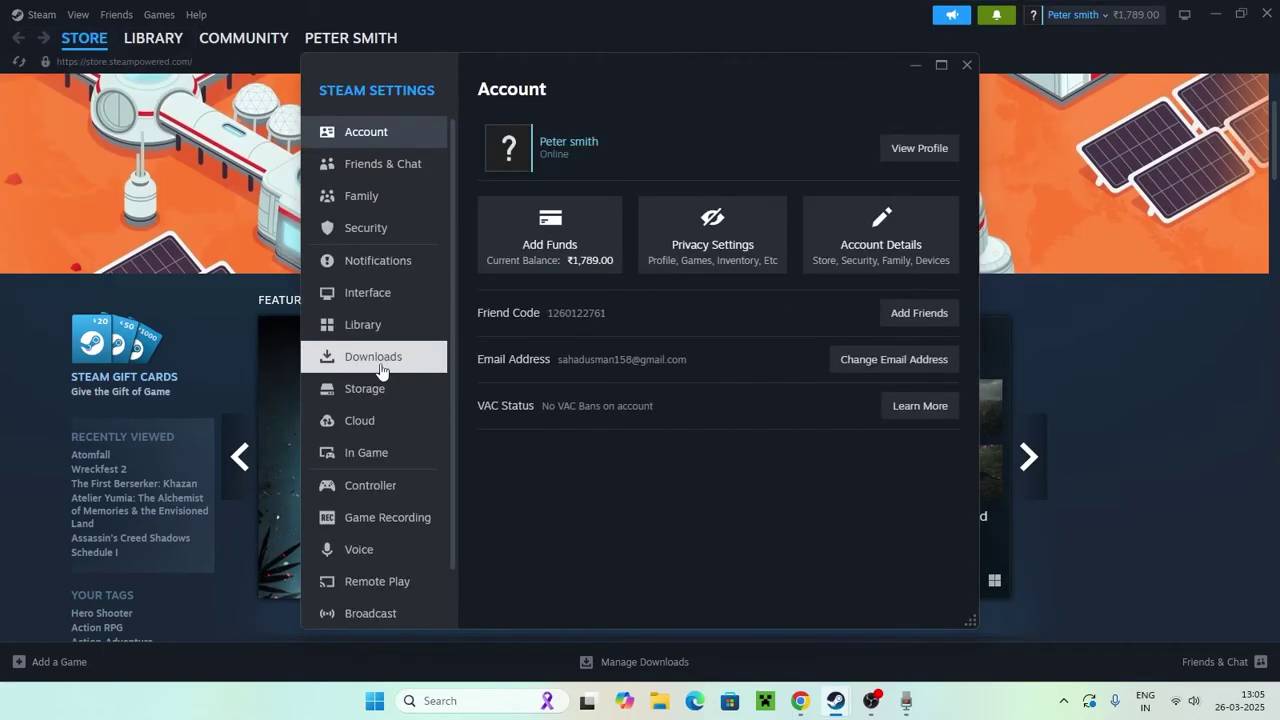
{"action": "left_click", "coordinate": [376, 362]}
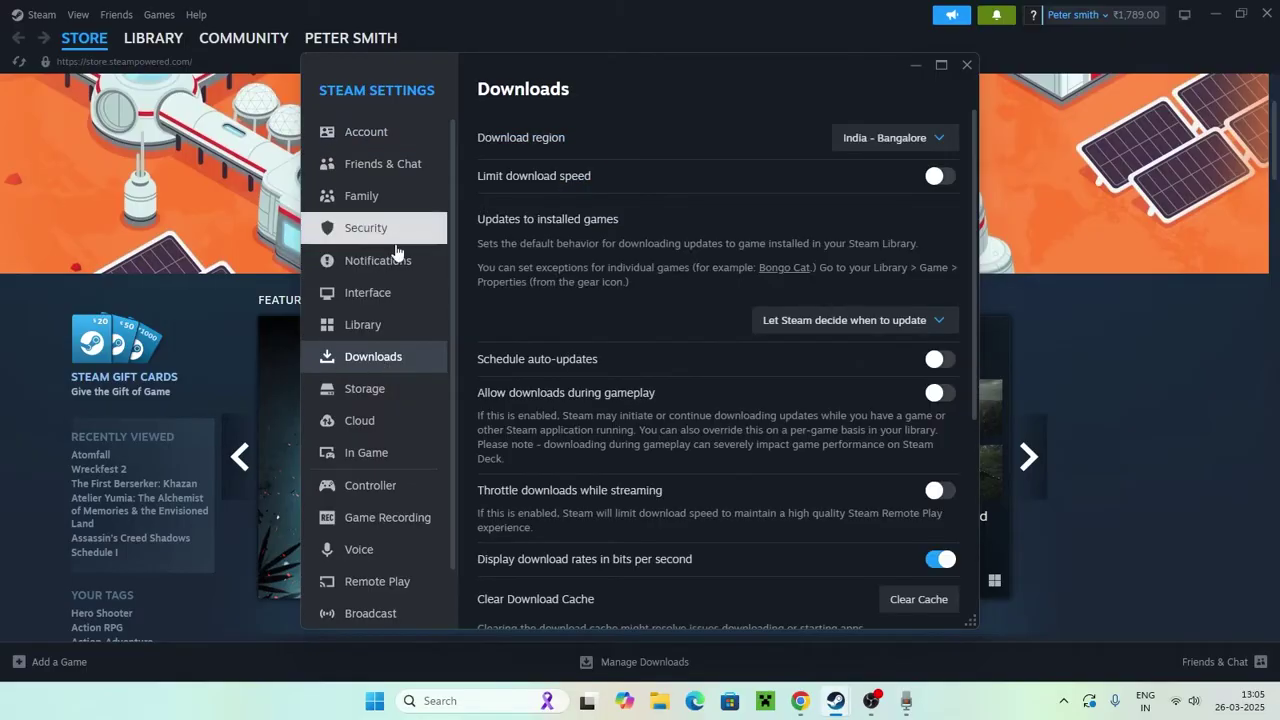
{"action": "left_click", "coordinate": [378, 390]}
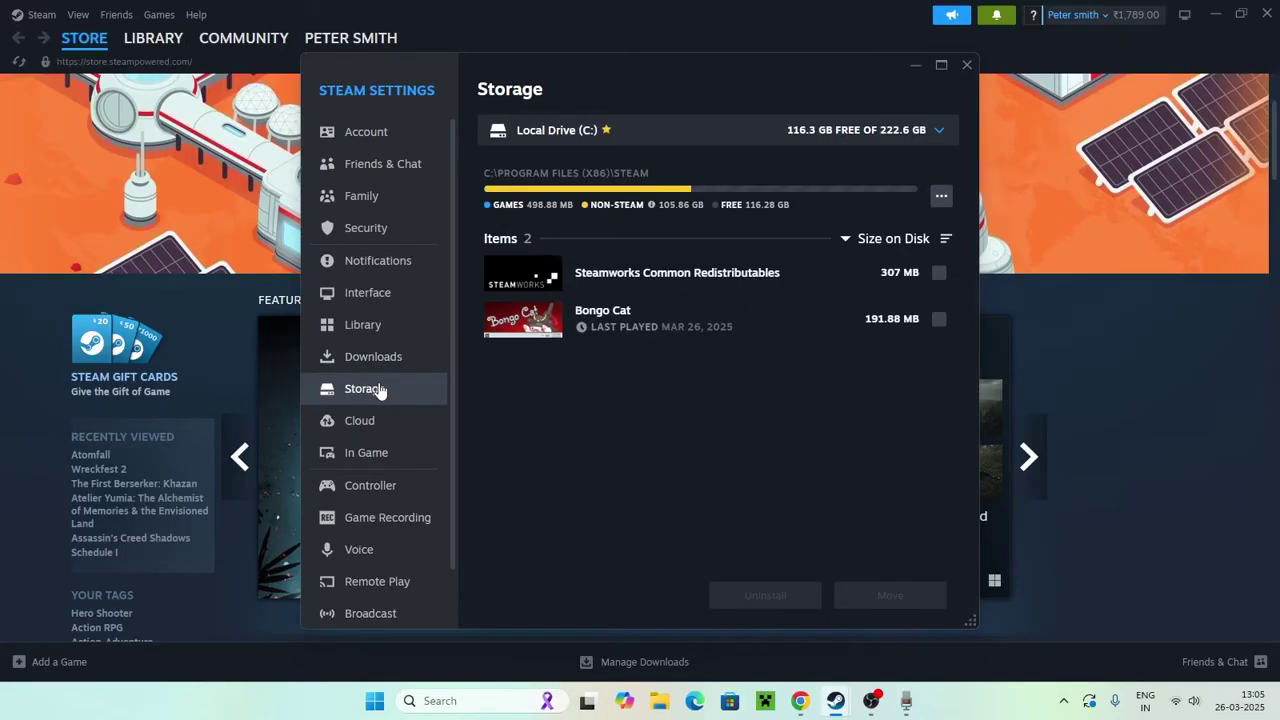
{"action": "left_click", "coordinate": [940, 197]}
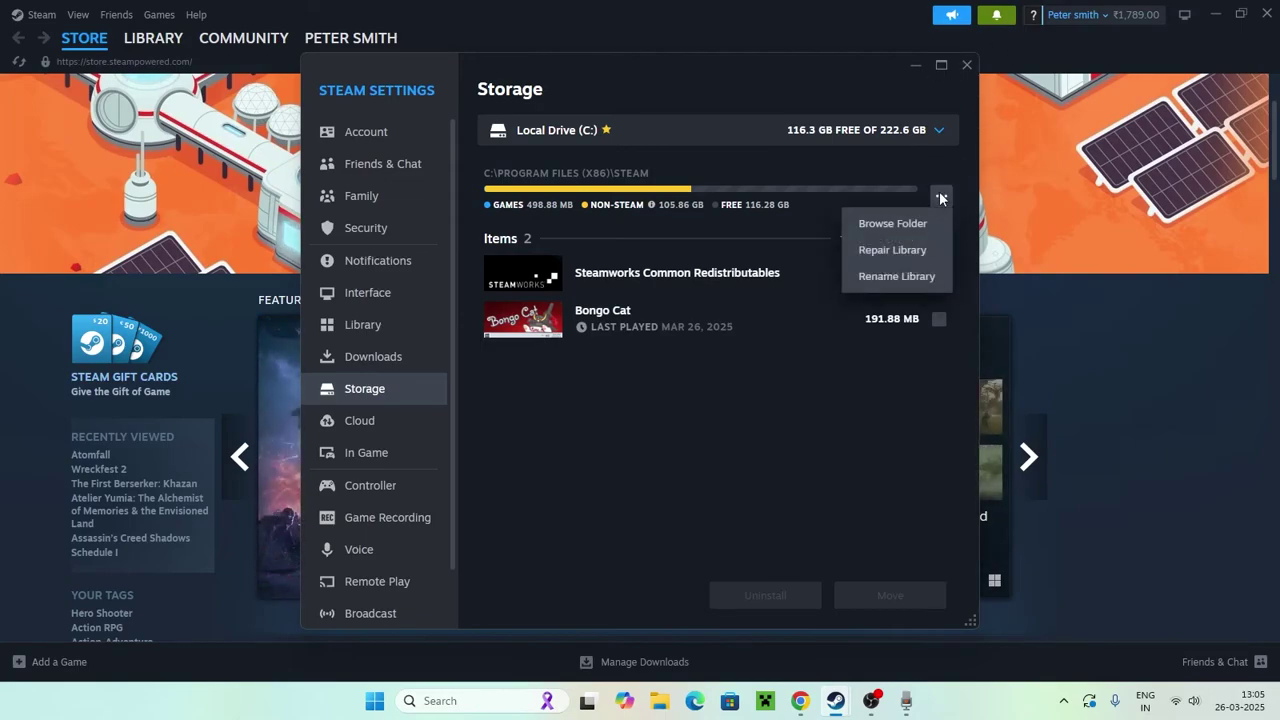
{"action": "left_click", "coordinate": [927, 250]}
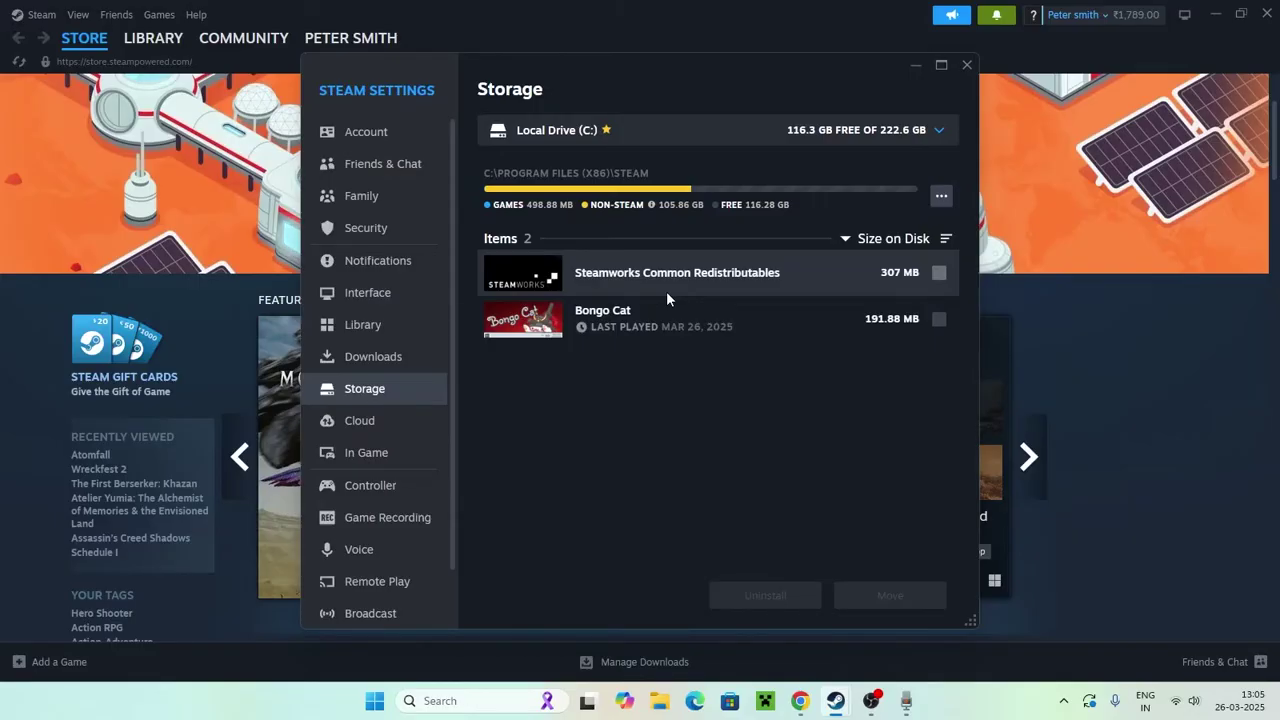
{"action": "left_click", "coordinate": [967, 65]}
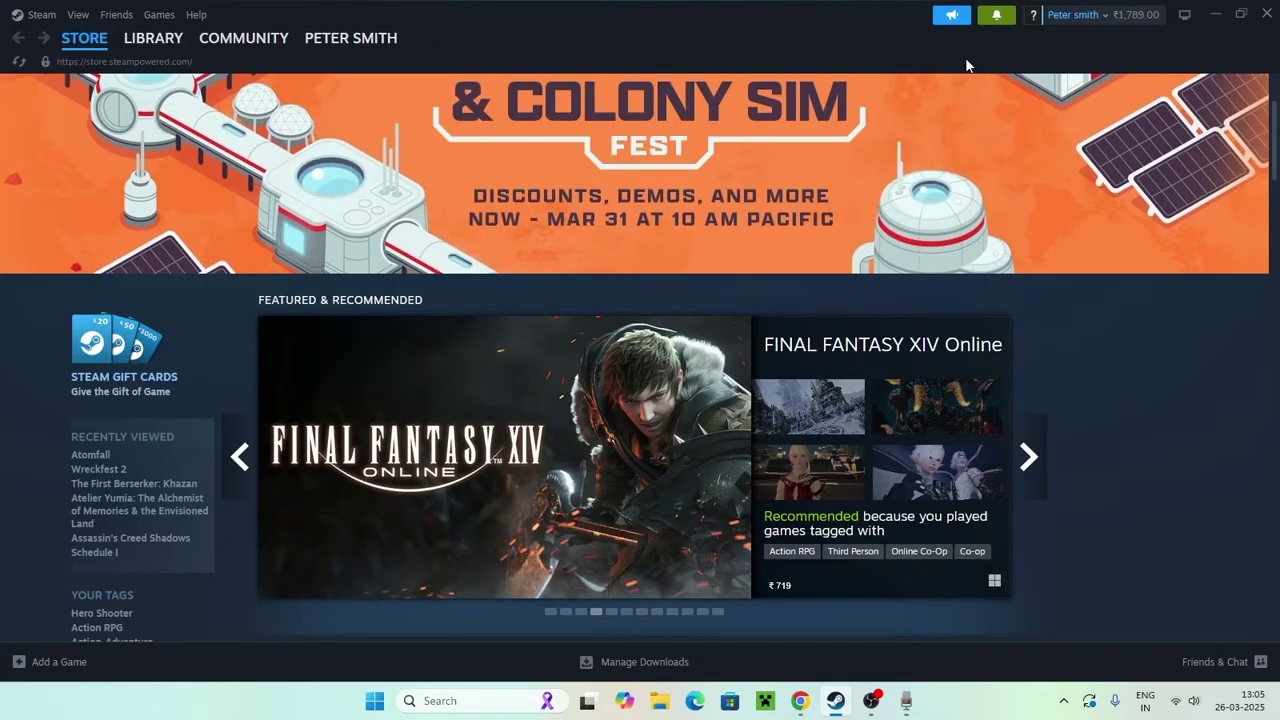
Minimize Steam and open Task Manager in a maximized window.
{"action": "left_click", "coordinate": [1212, 14]}
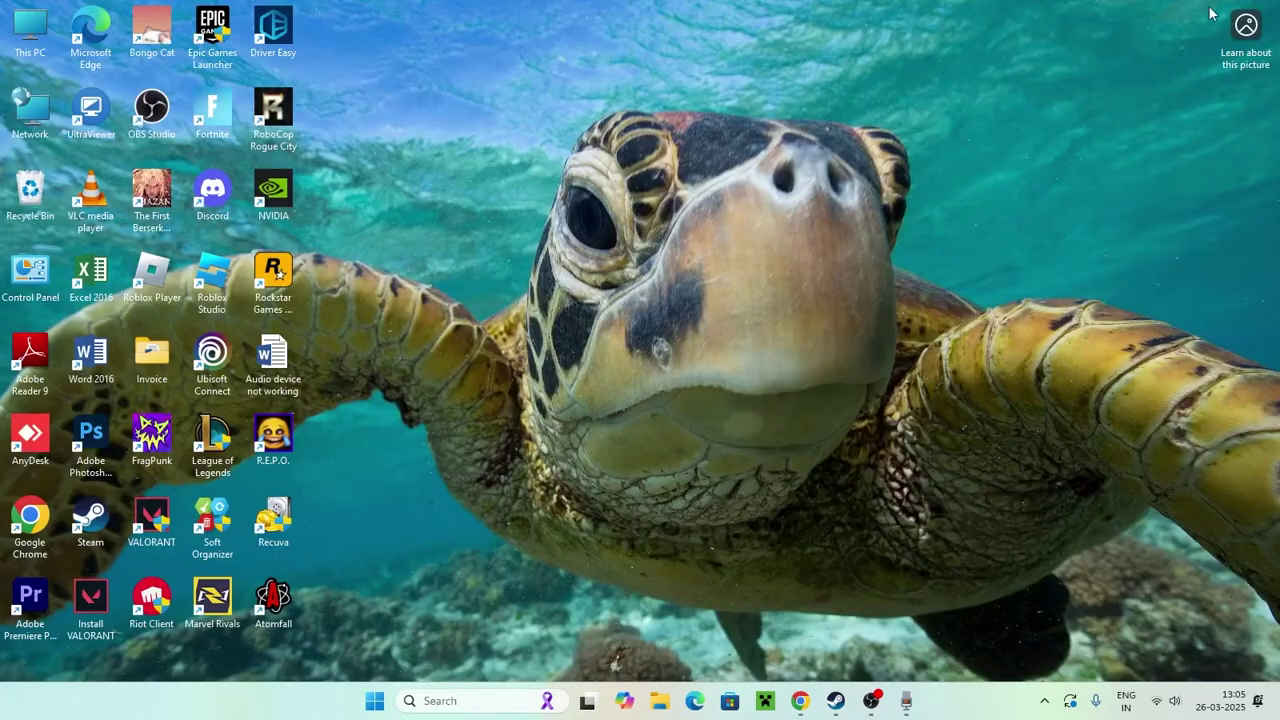
{"action": "left_click", "coordinate": [432, 700]}
{"action": "type", "text": "task"}
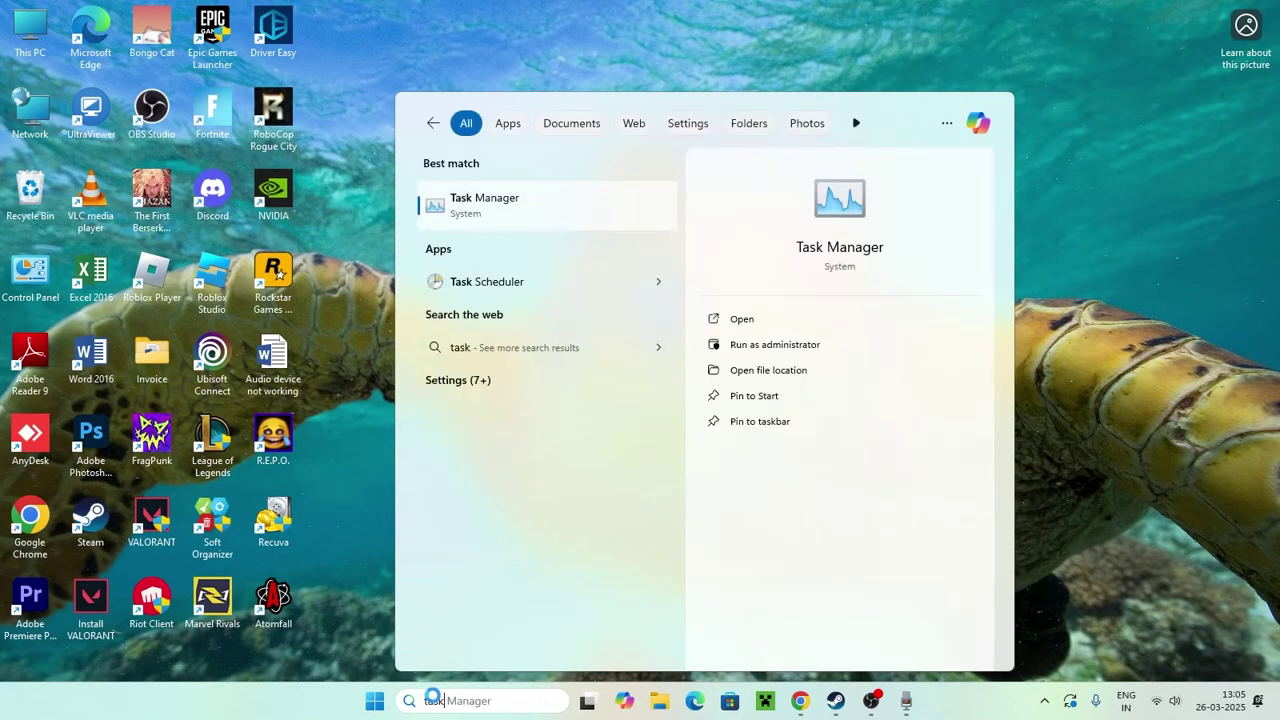
{"action": "left_click", "coordinate": [470, 204]}
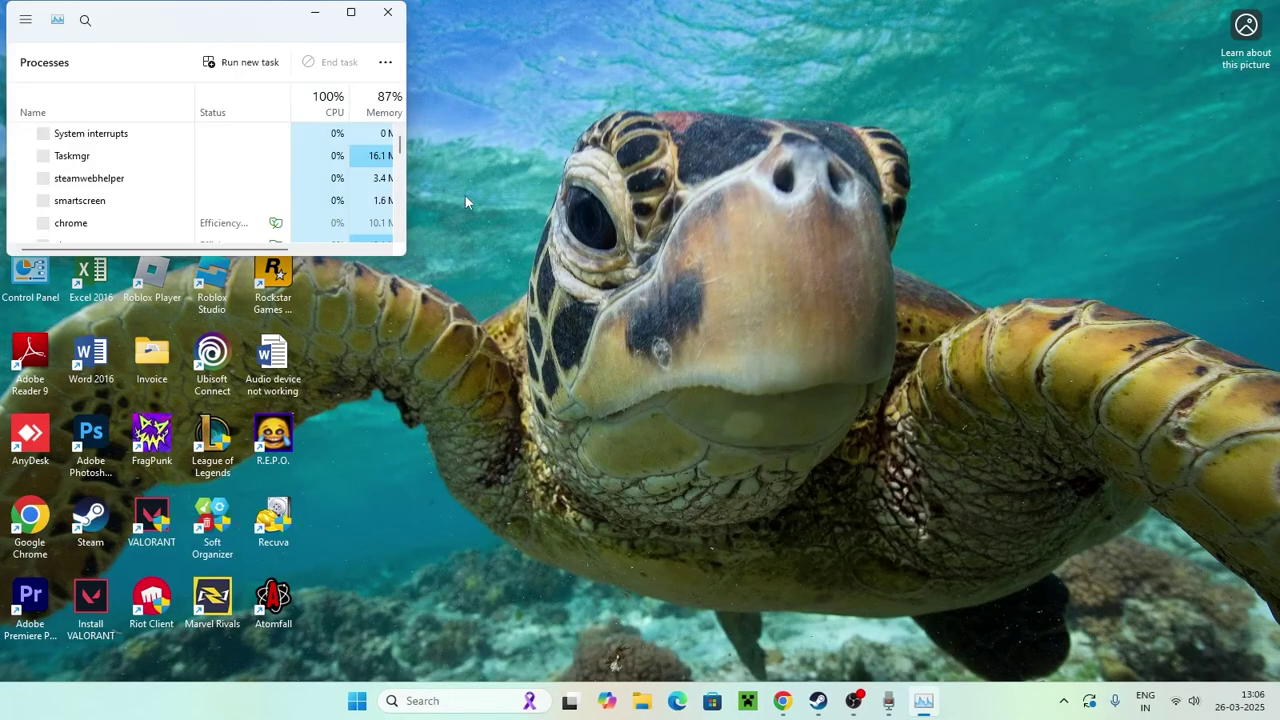
{"action": "left_click", "coordinate": [389, 12]}
{"action": "right_click", "coordinate": [374, 702]}
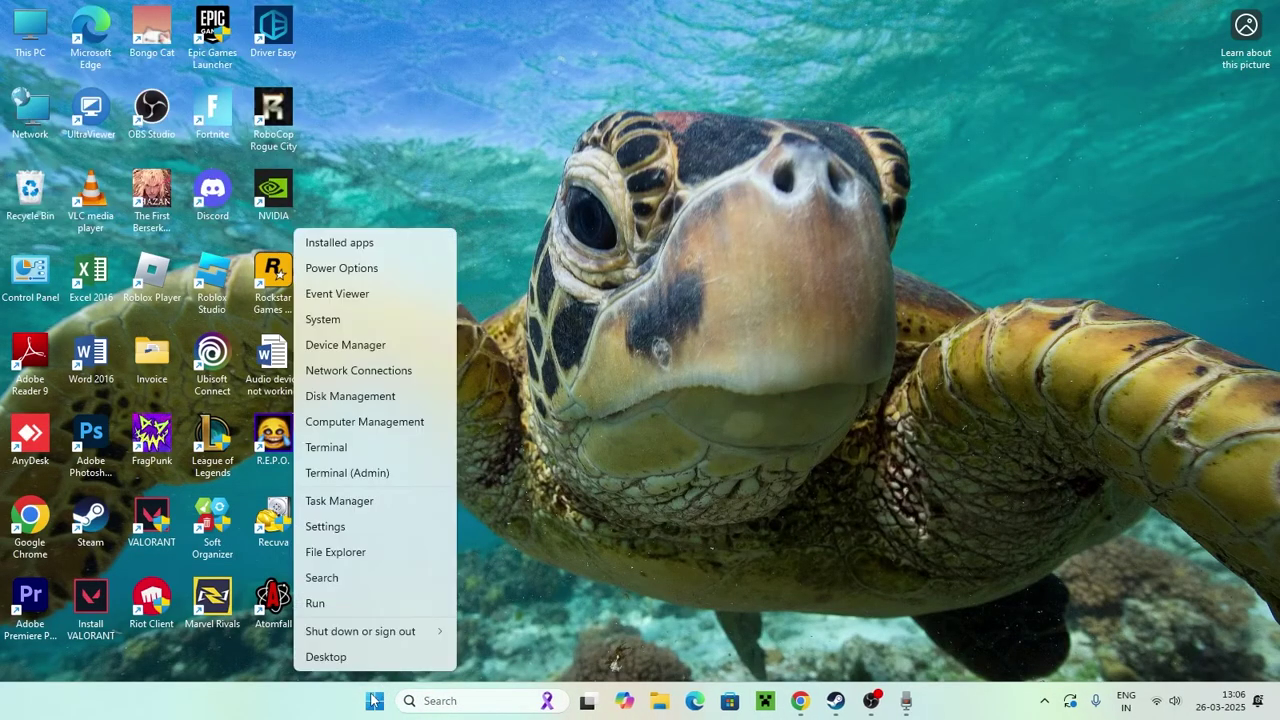
{"action": "left_click", "coordinate": [374, 500]}
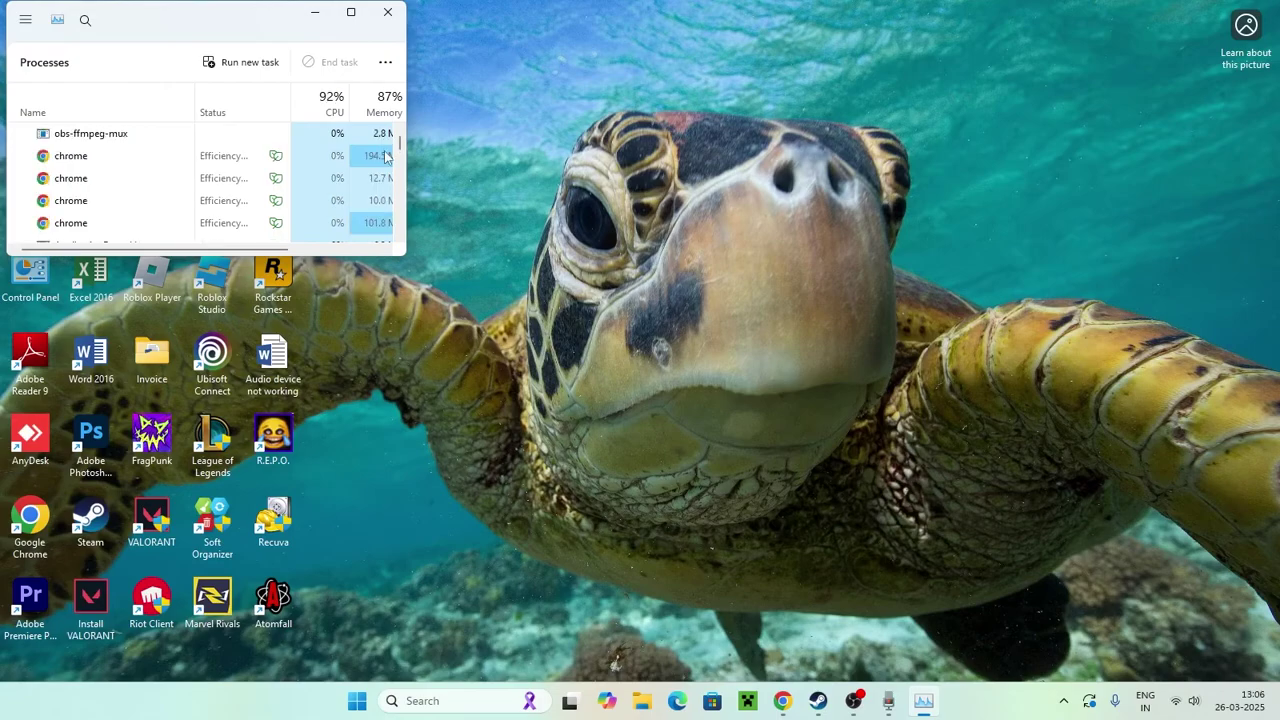
{"action": "left_click", "coordinate": [351, 12]}
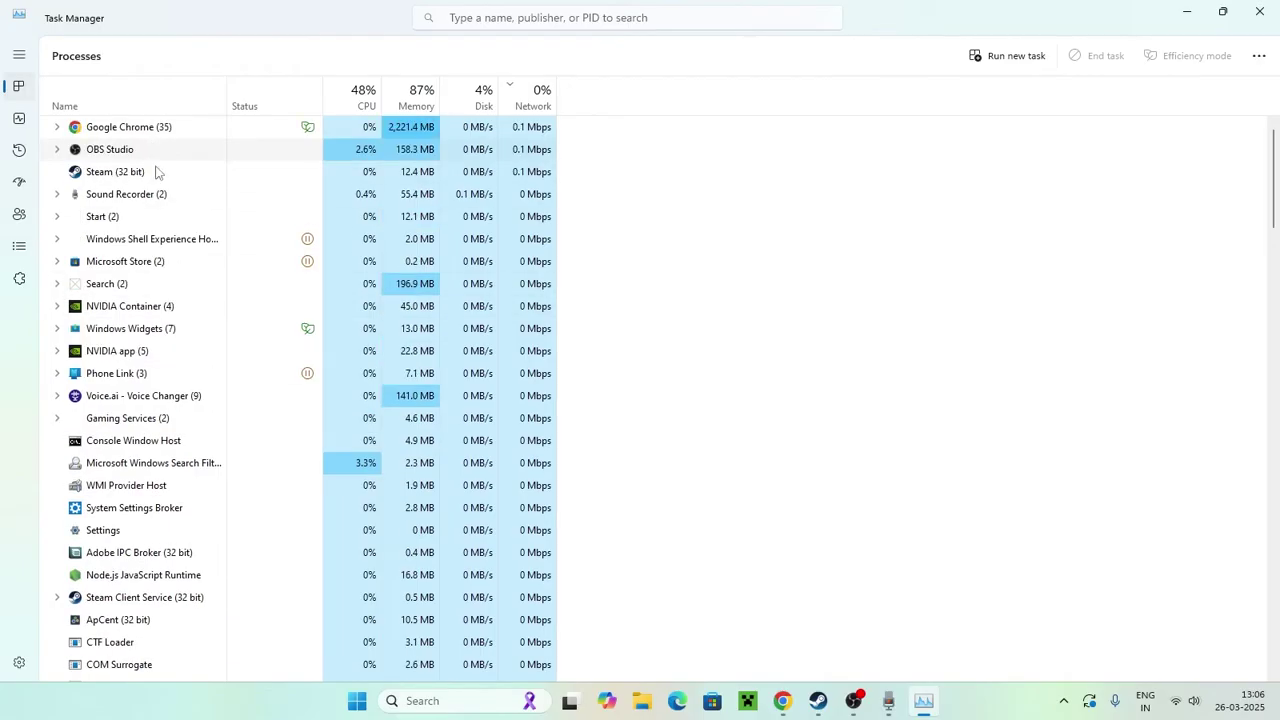
End the Steam task, filter by 'stea' to confirm none remain, and close Task Manager.
{"action": "right_click", "coordinate": [131, 175]}
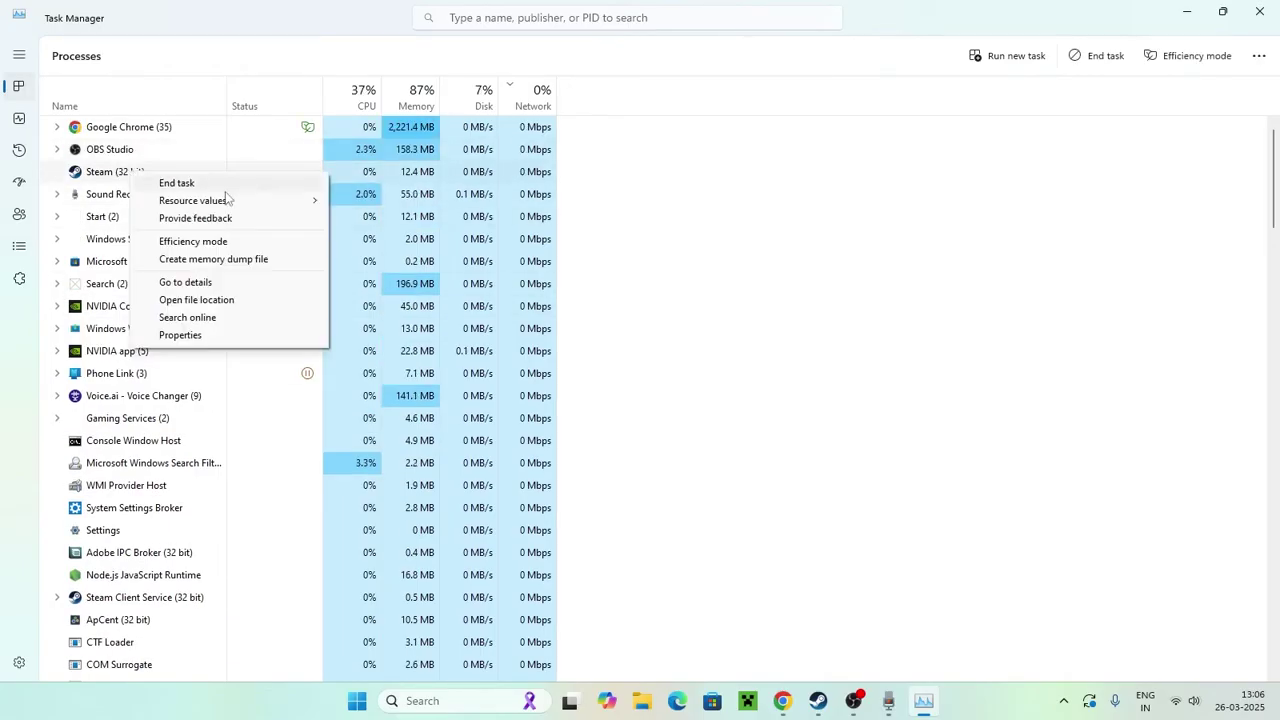
{"action": "left_click", "coordinate": [218, 184]}
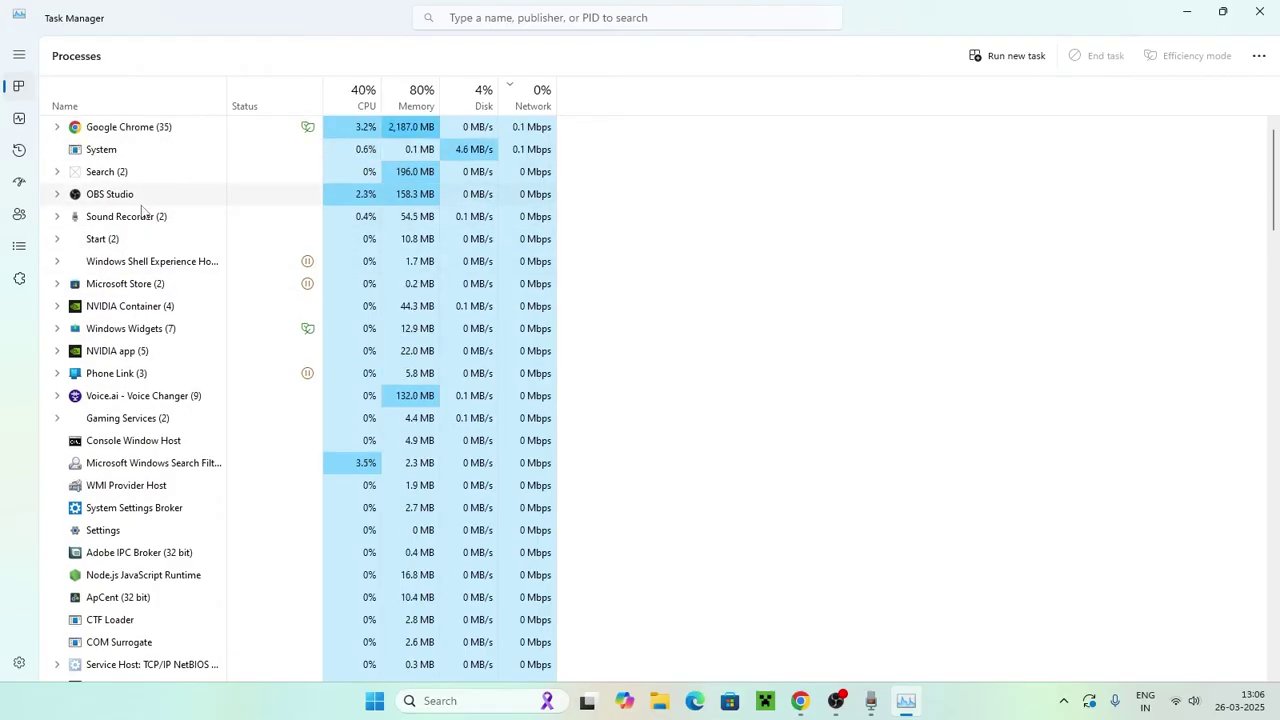
{"action": "left_click", "coordinate": [550, 22]}
{"action": "type", "text": "steam"}
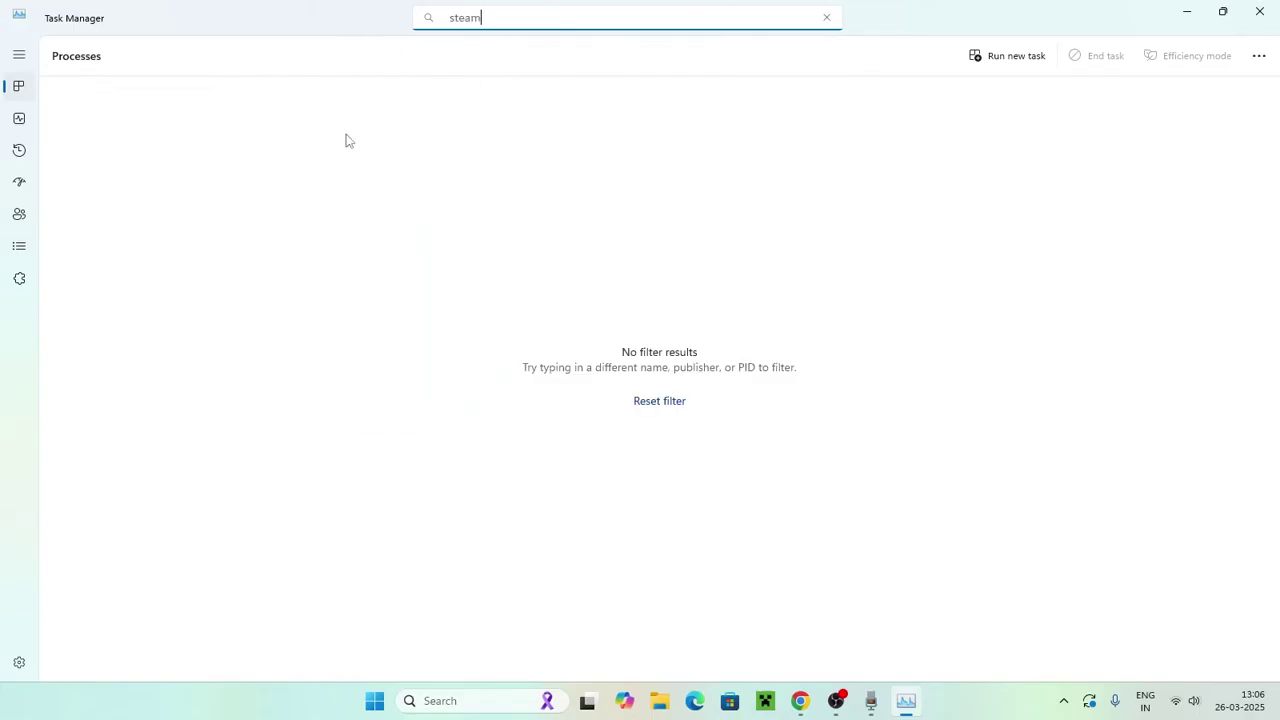
{"action": "left_click", "coordinate": [1259, 11]}
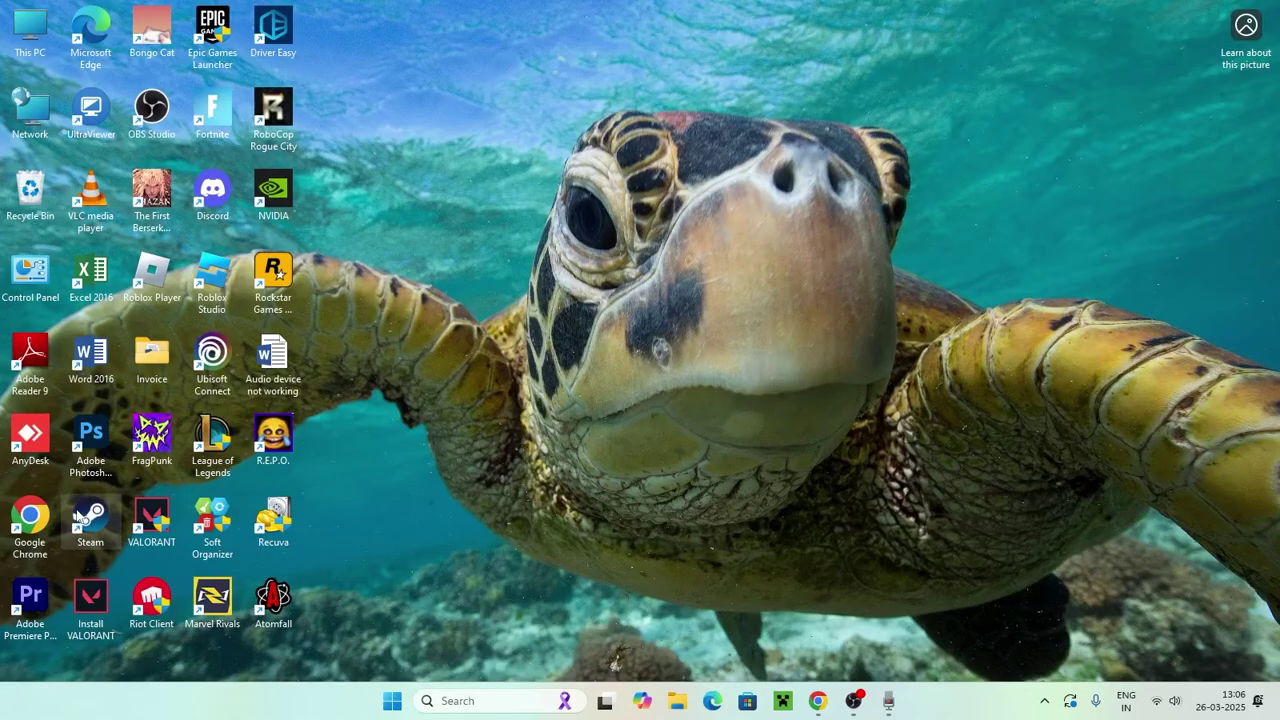
Relaunch Steam, allow it through Windows Firewall, and maximize the Store window.
{"action": "double_click", "coordinate": [105, 512]}
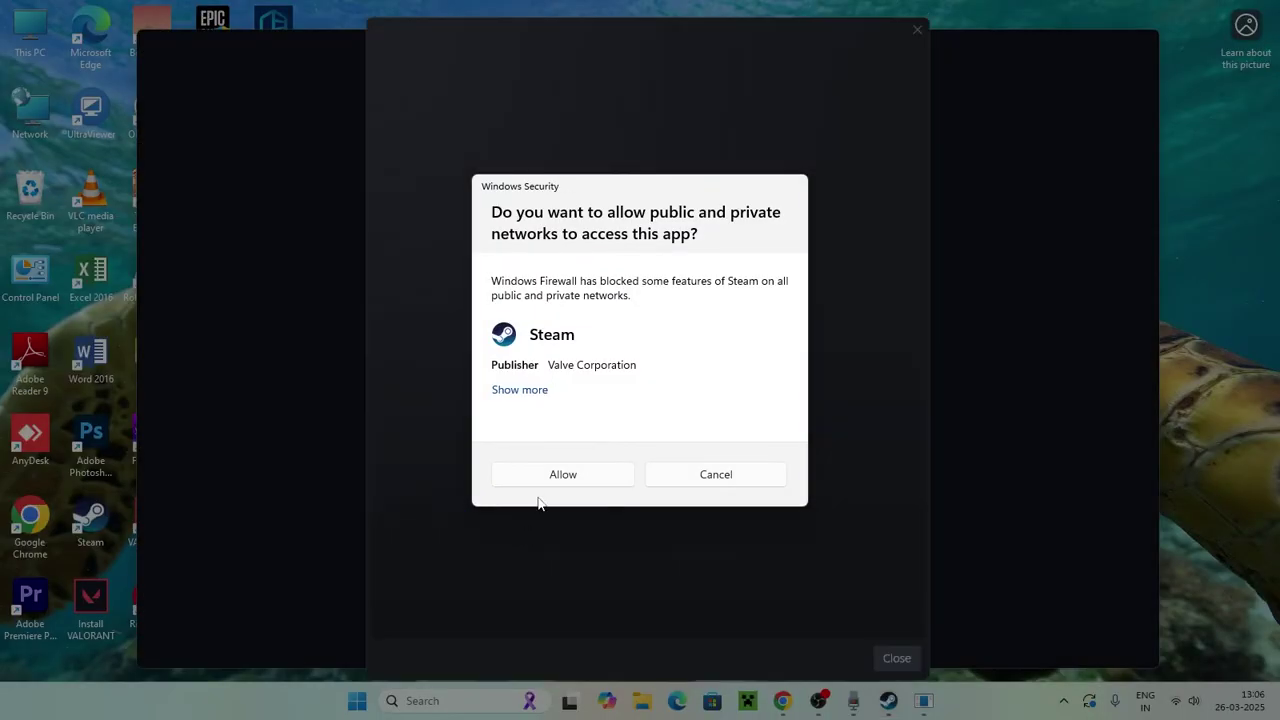
{"action": "left_click", "coordinate": [549, 485]}
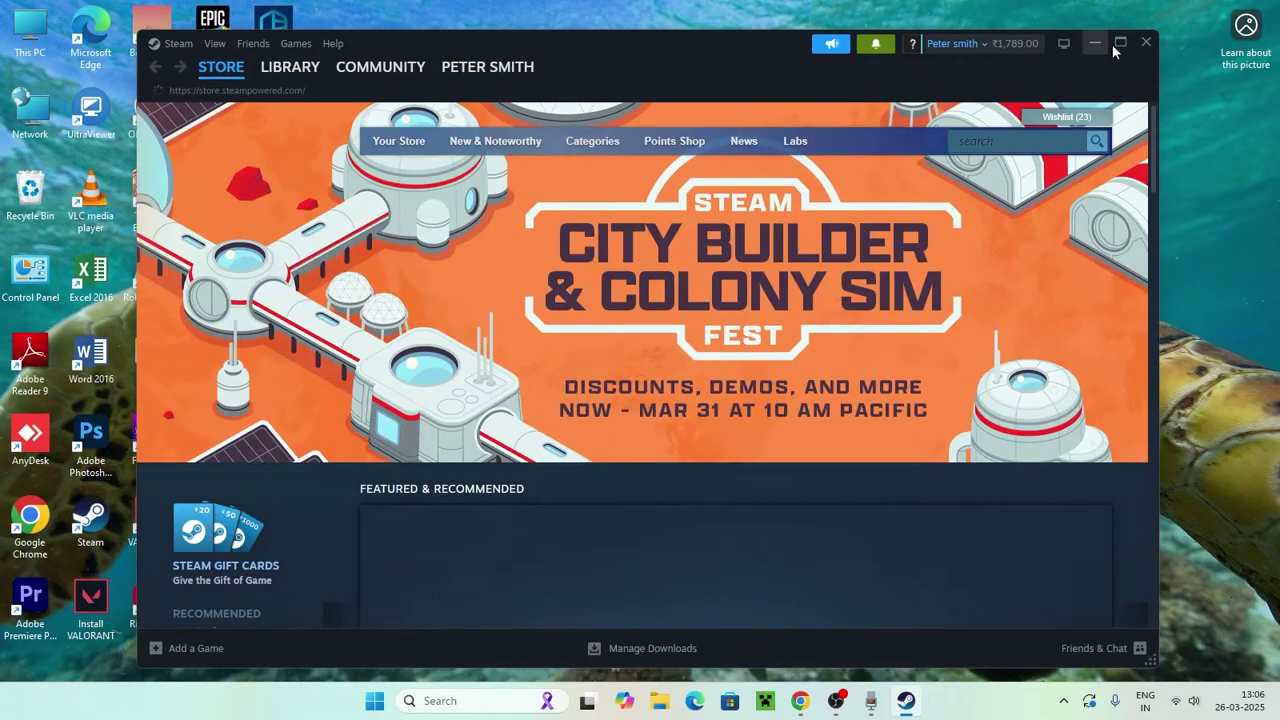
{"action": "left_click", "coordinate": [1117, 43]}
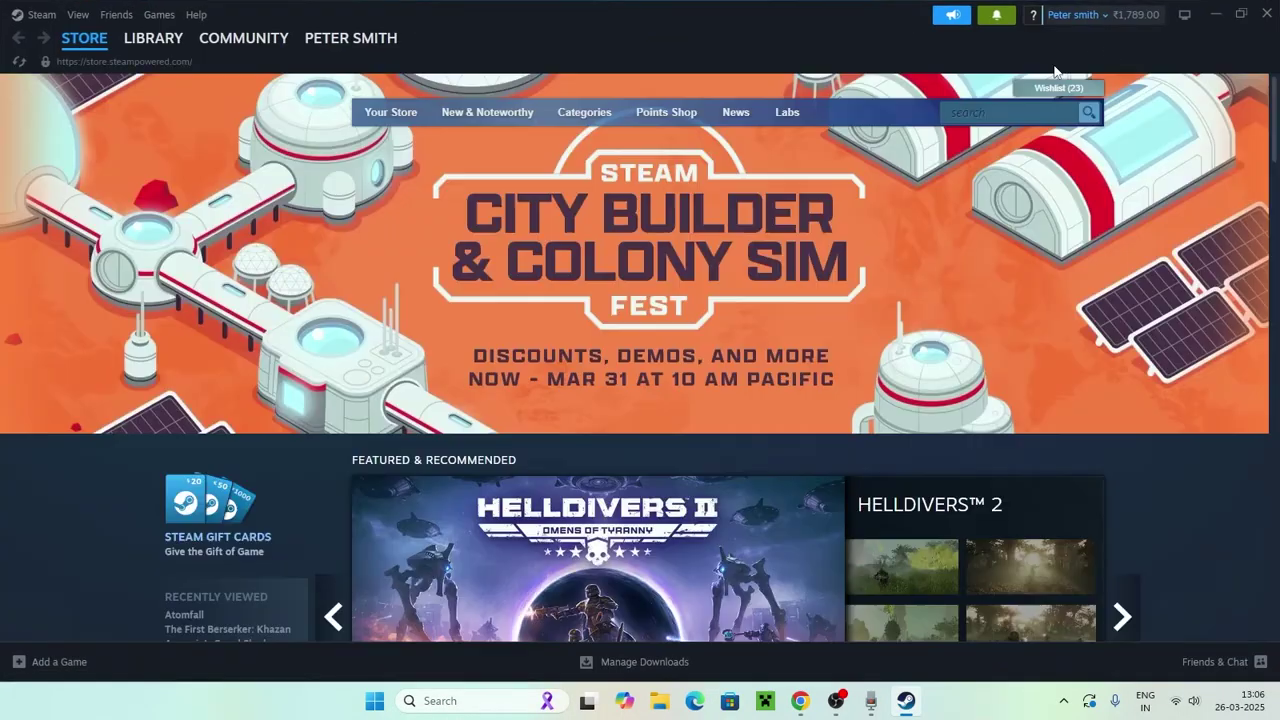
Launch Atomfall from the Library and dismiss the BLEACH Rebirth of Souls install prompt.
{"action": "left_click", "coordinate": [154, 40]}
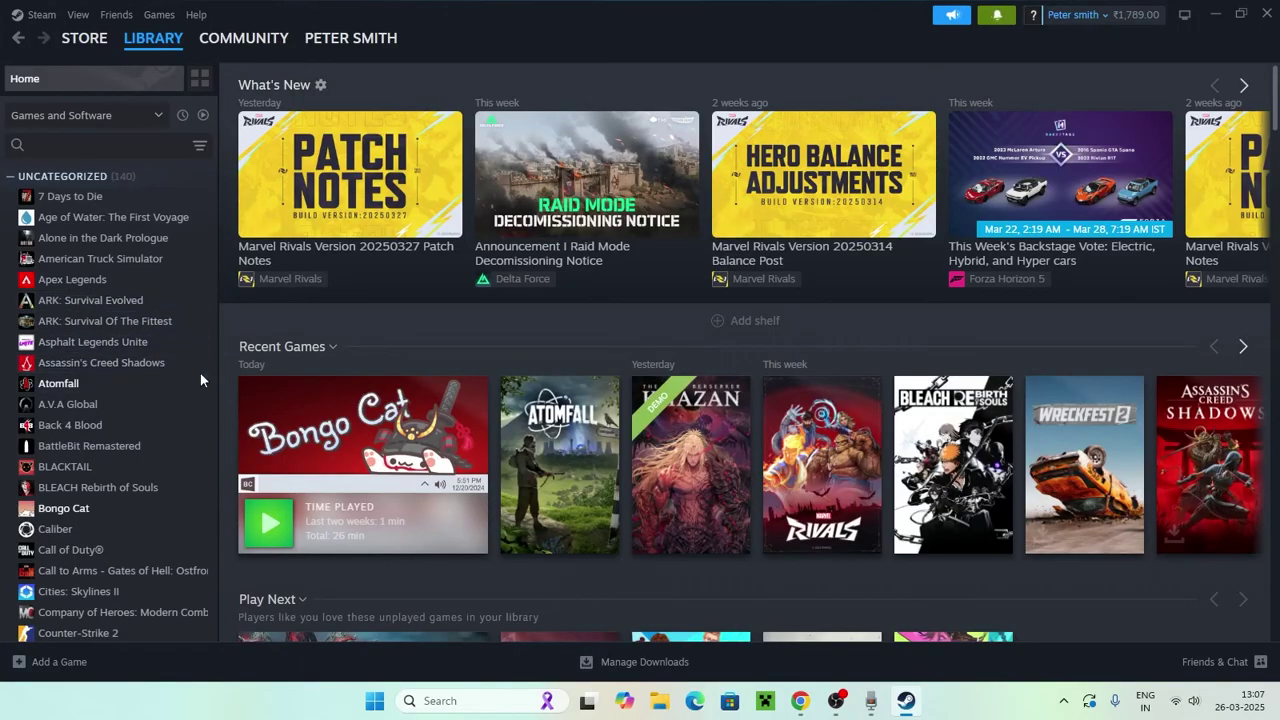
{"action": "left_click", "coordinate": [57, 387]}
{"action": "double_click", "coordinate": [57, 387]}
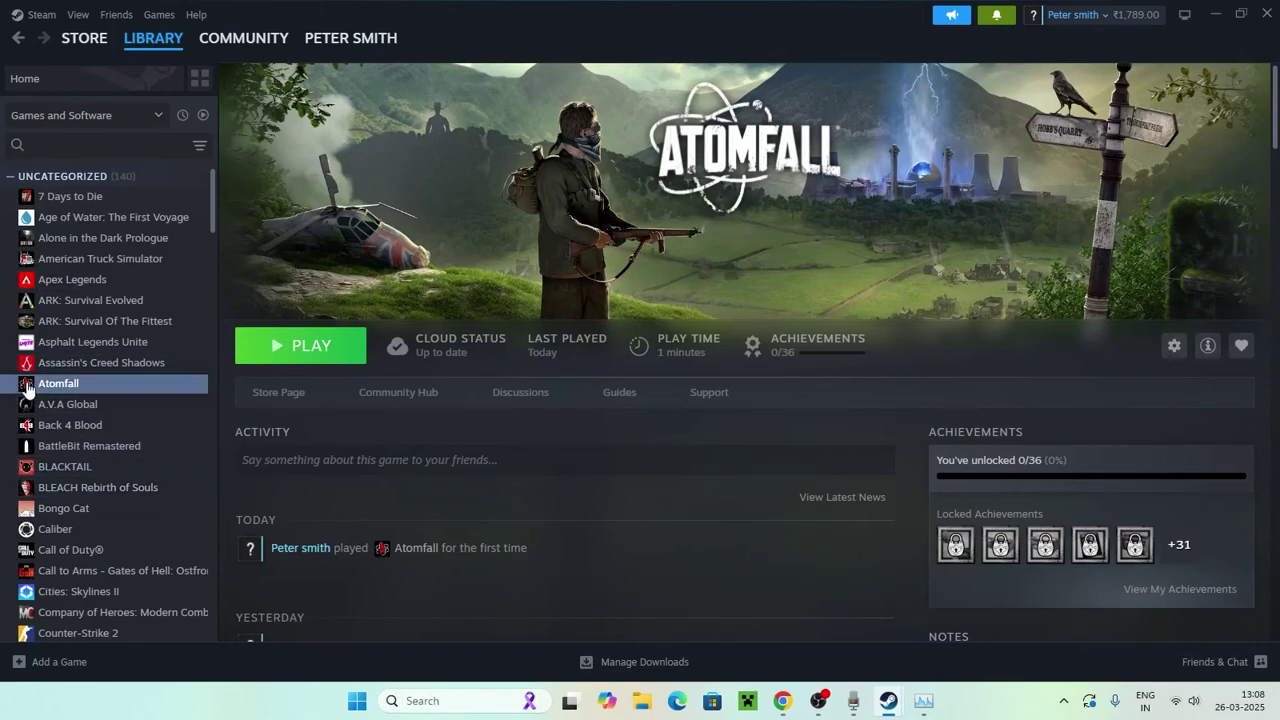
{"action": "right_click", "coordinate": [27, 389]}
{"action": "double_click", "coordinate": [58, 488]}
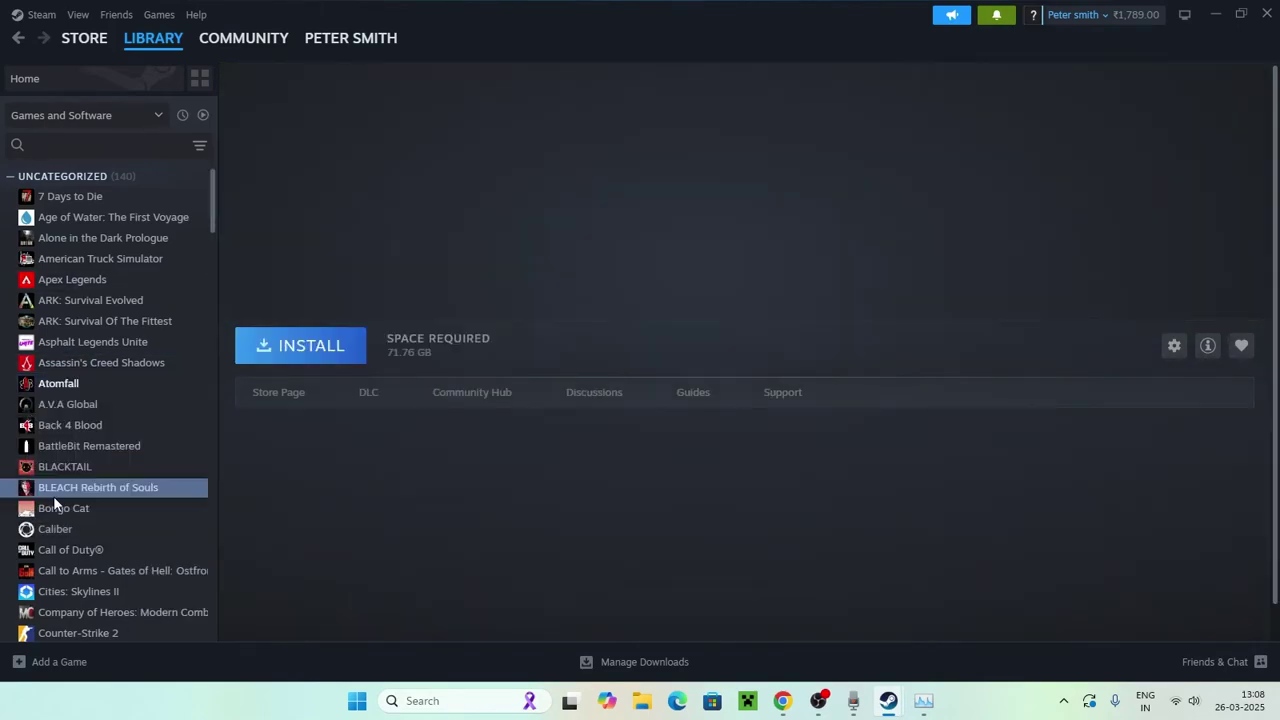
{"action": "left_click", "coordinate": [730, 491]}
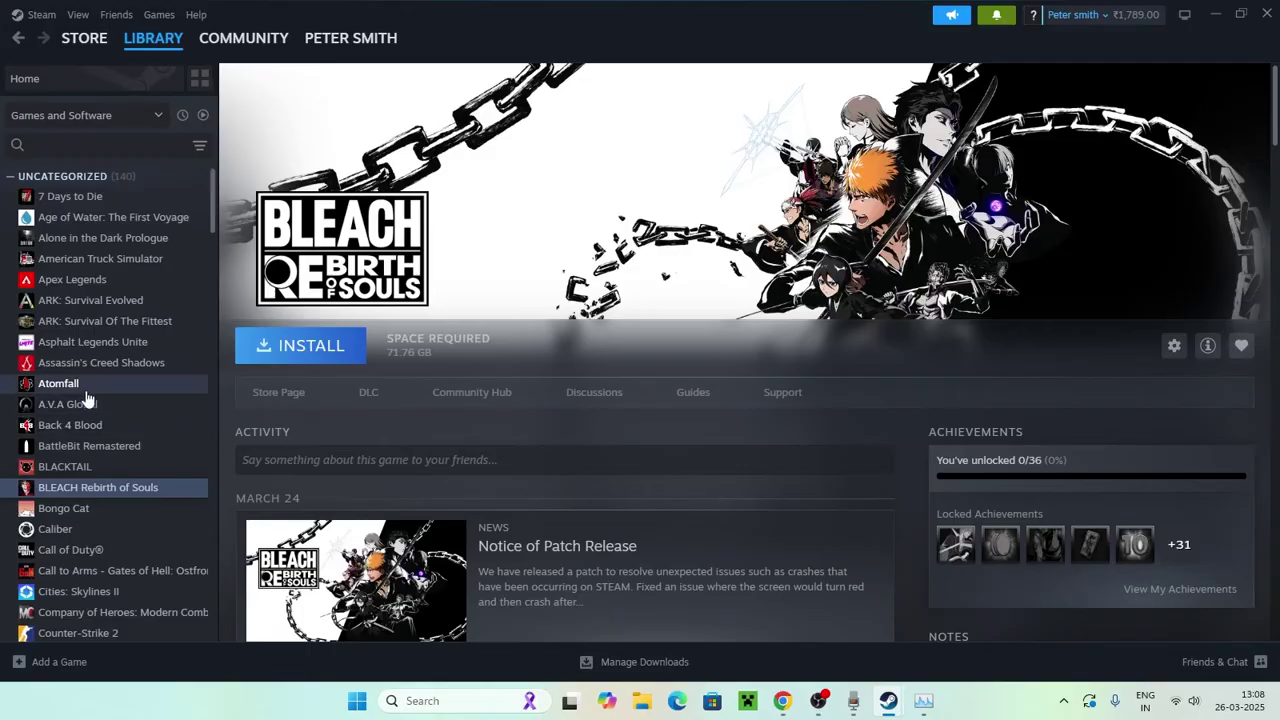
Launch Atomfall again and close its launcher window.
{"action": "double_click", "coordinate": [24, 388]}
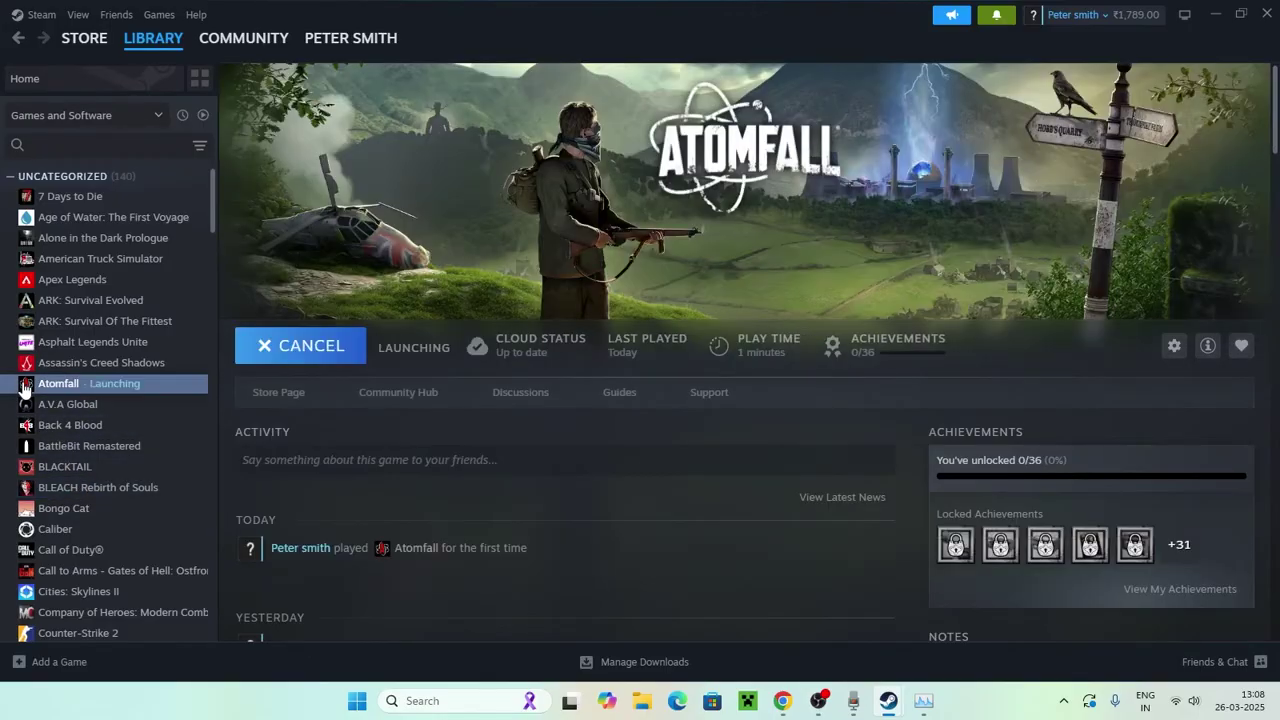
{"action": "right_click", "coordinate": [24, 388]}
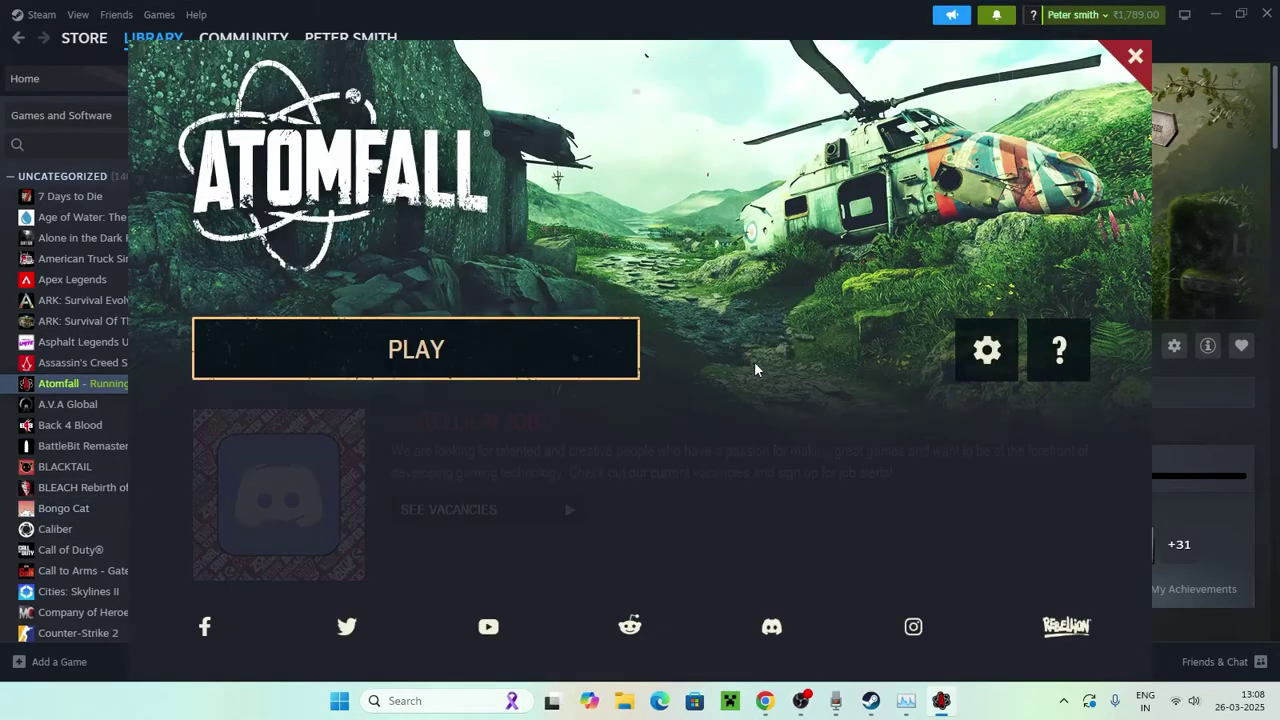
{"action": "left_click", "coordinate": [1135, 56]}
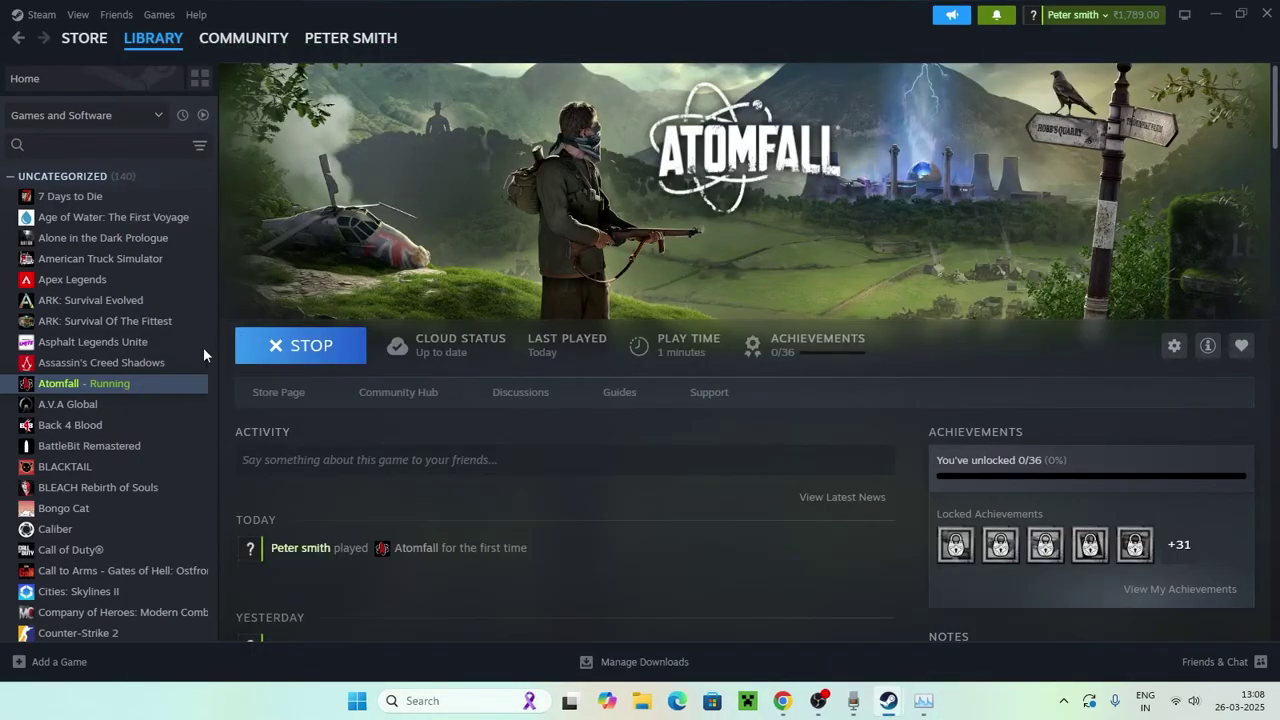
Cancel the Bongo Cat install prompt, then right-click Atomfall in the library list.
{"action": "right_click", "coordinate": [22, 390]}
{"action": "double_click", "coordinate": [29, 508]}
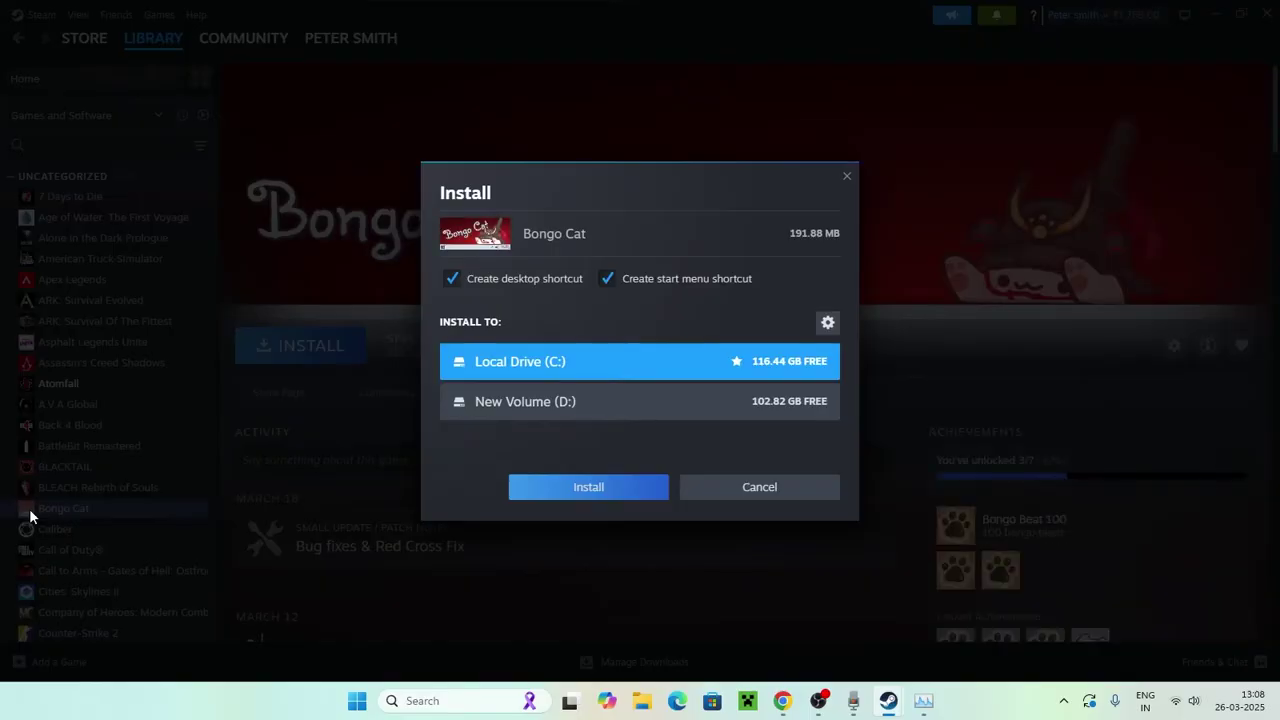
{"action": "left_click", "coordinate": [764, 489]}
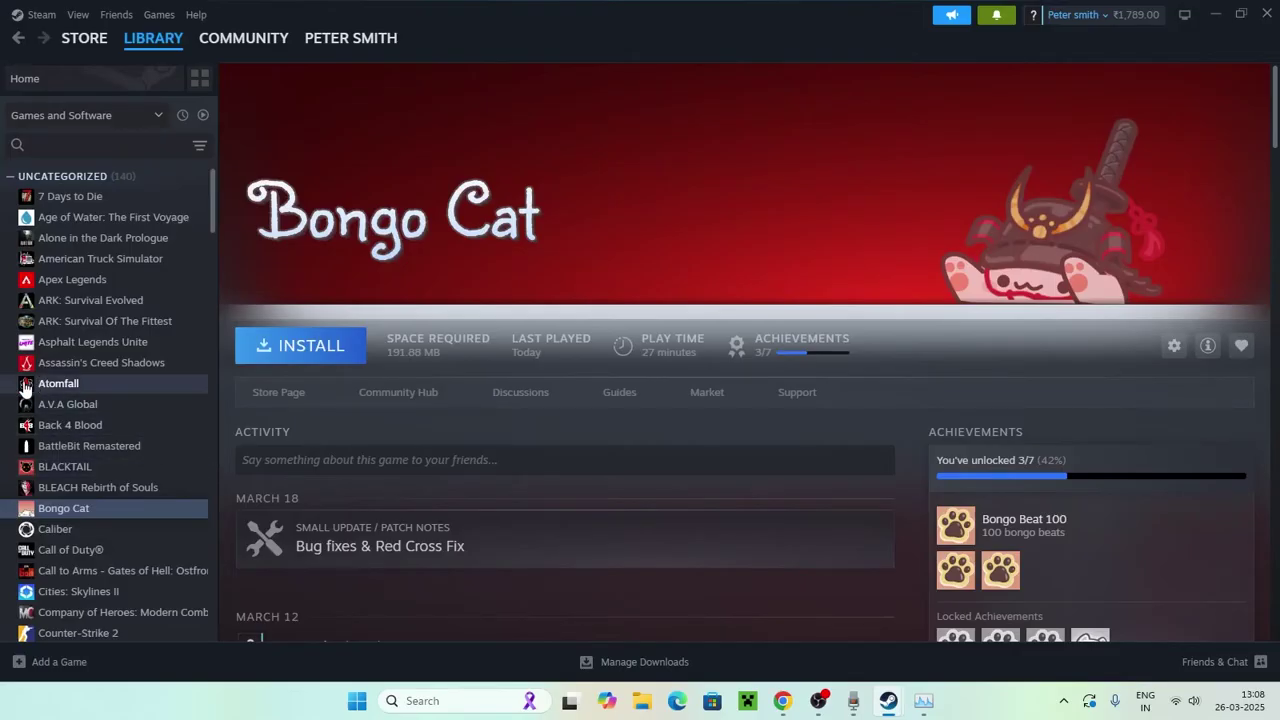
{"action": "right_click", "coordinate": [25, 390]}
Verify integrity of Atomfall's installed files (63.87 GB on New Volume D:) and close Properties.
{"action": "left_click", "coordinate": [50, 503]}
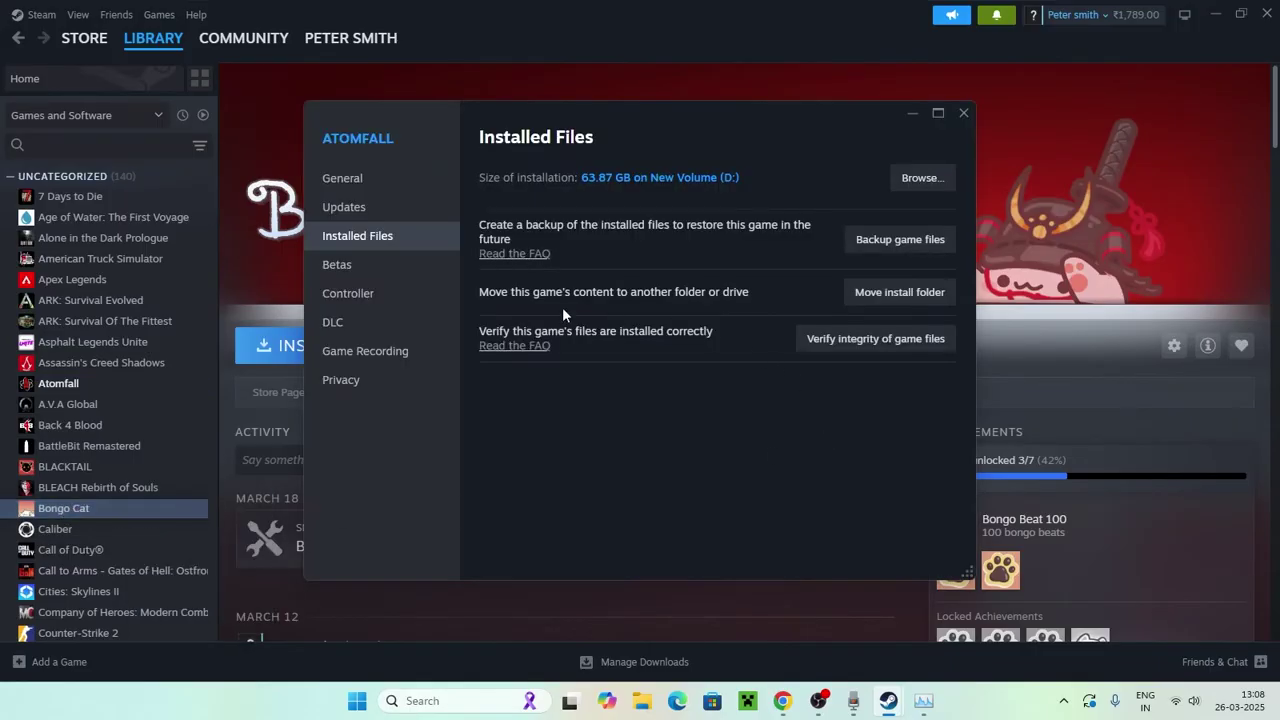
{"action": "left_click", "coordinate": [846, 344]}
{"action": "left_click", "coordinate": [964, 113]}
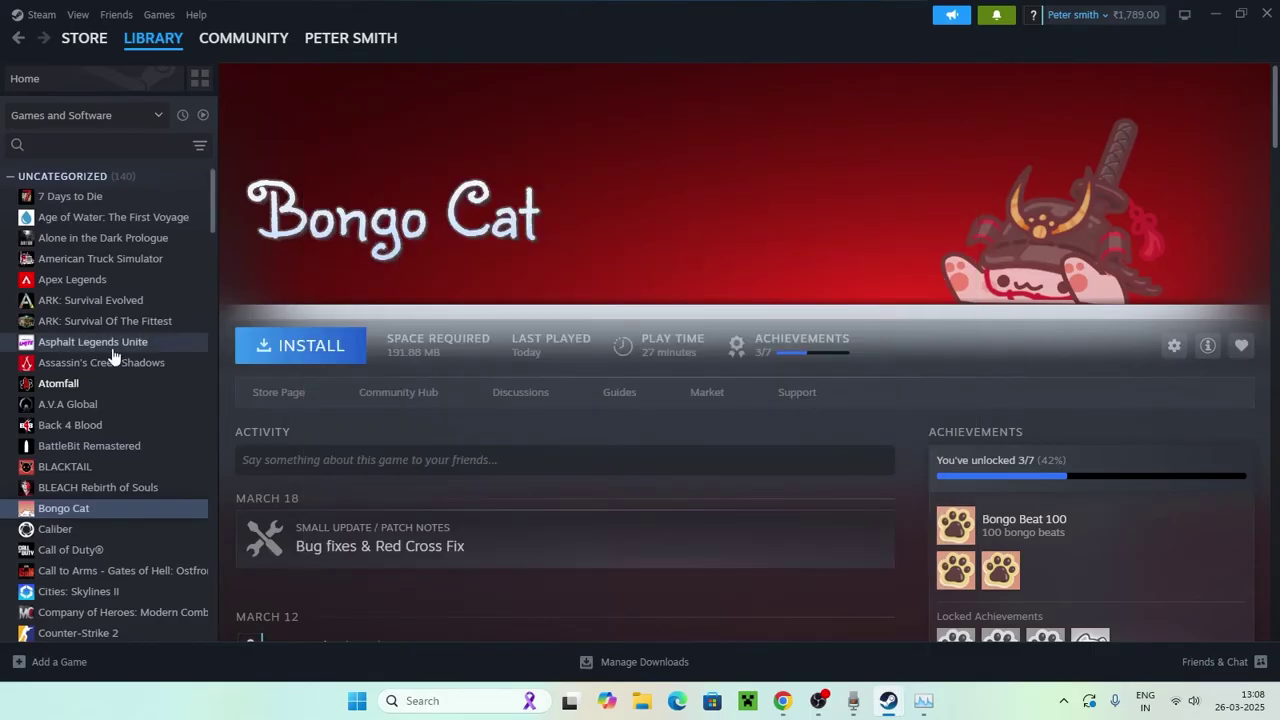
Minimize Steam, close Task Manager, and open C:\Program Files (x86)\Steam in File Explorer.
{"action": "left_click", "coordinate": [1215, 14]}
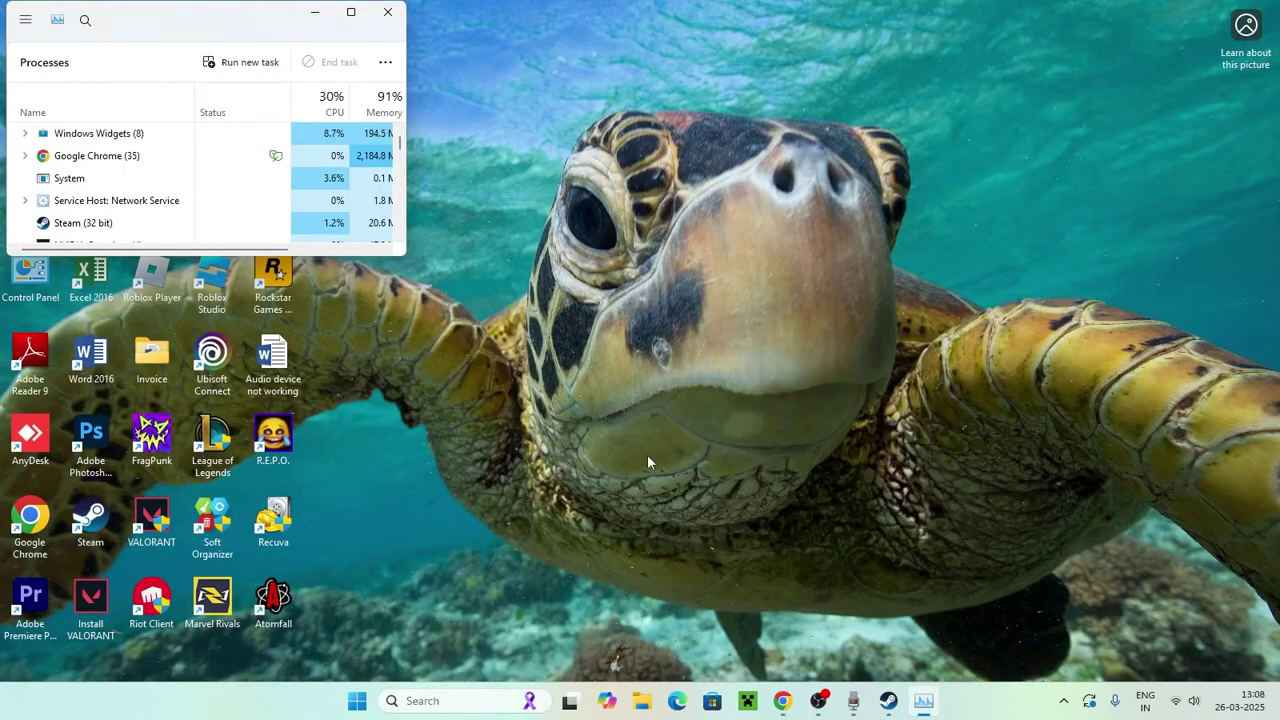
{"action": "left_click", "coordinate": [385, 12]}
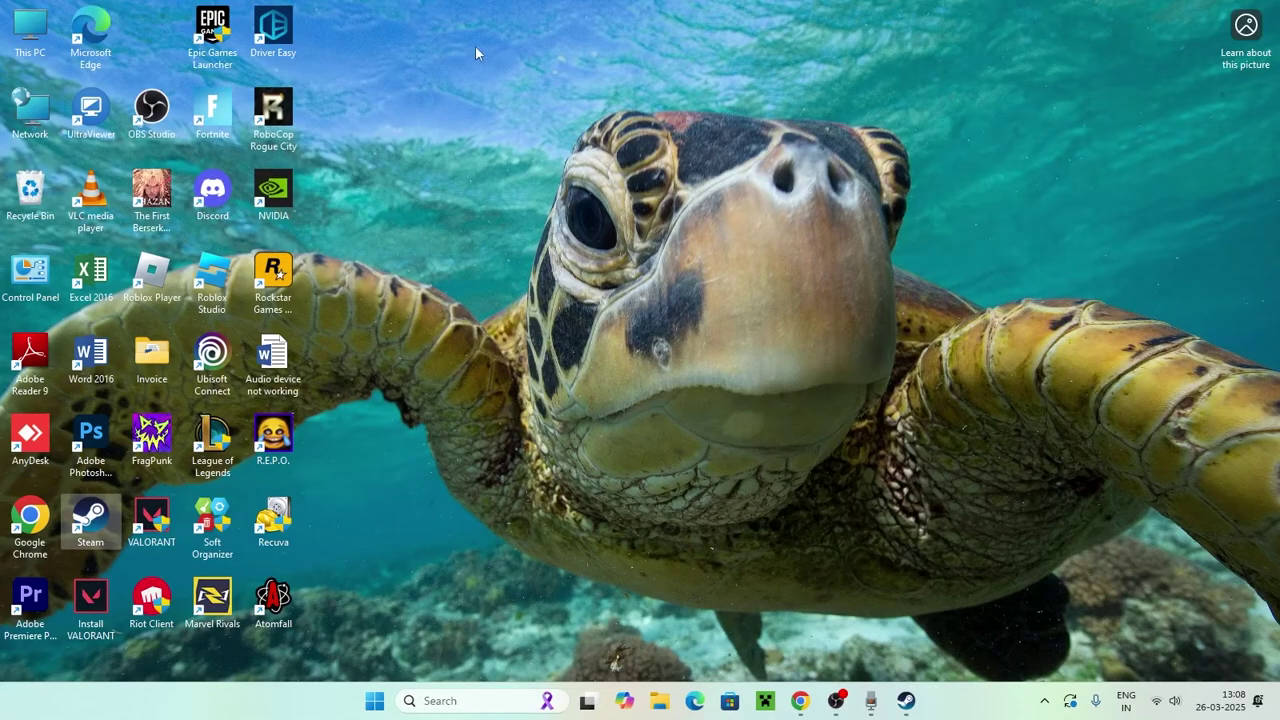
{"action": "left_click", "coordinate": [659, 700]}
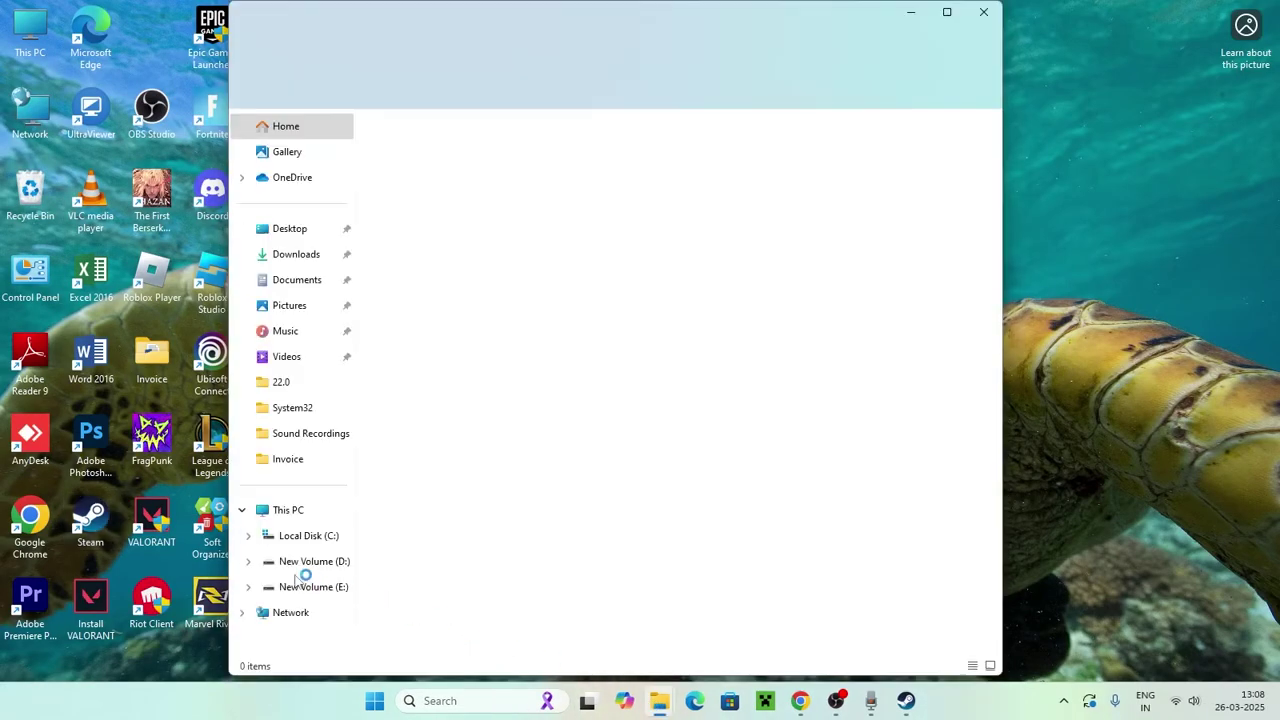
{"action": "left_click", "coordinate": [290, 512]}
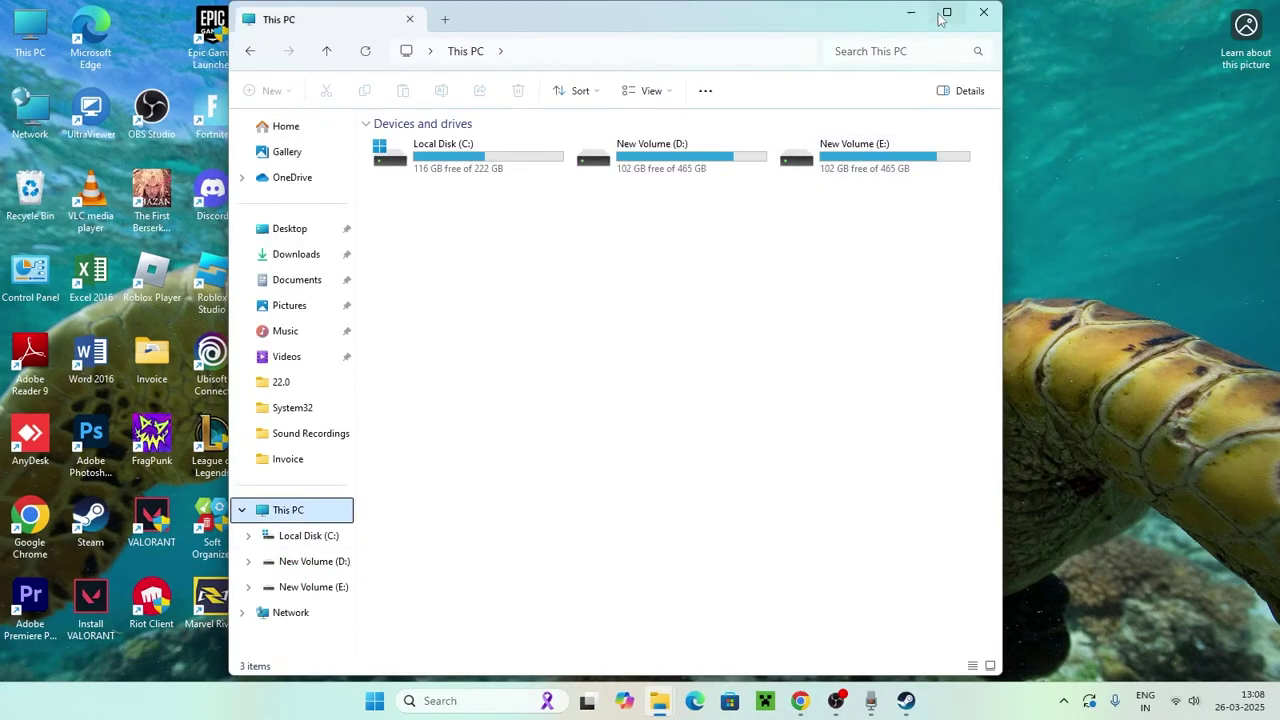
{"action": "double_click", "coordinate": [446, 150]}
{"action": "double_click", "coordinate": [436, 210]}
{"action": "double_click", "coordinate": [437, 221]}
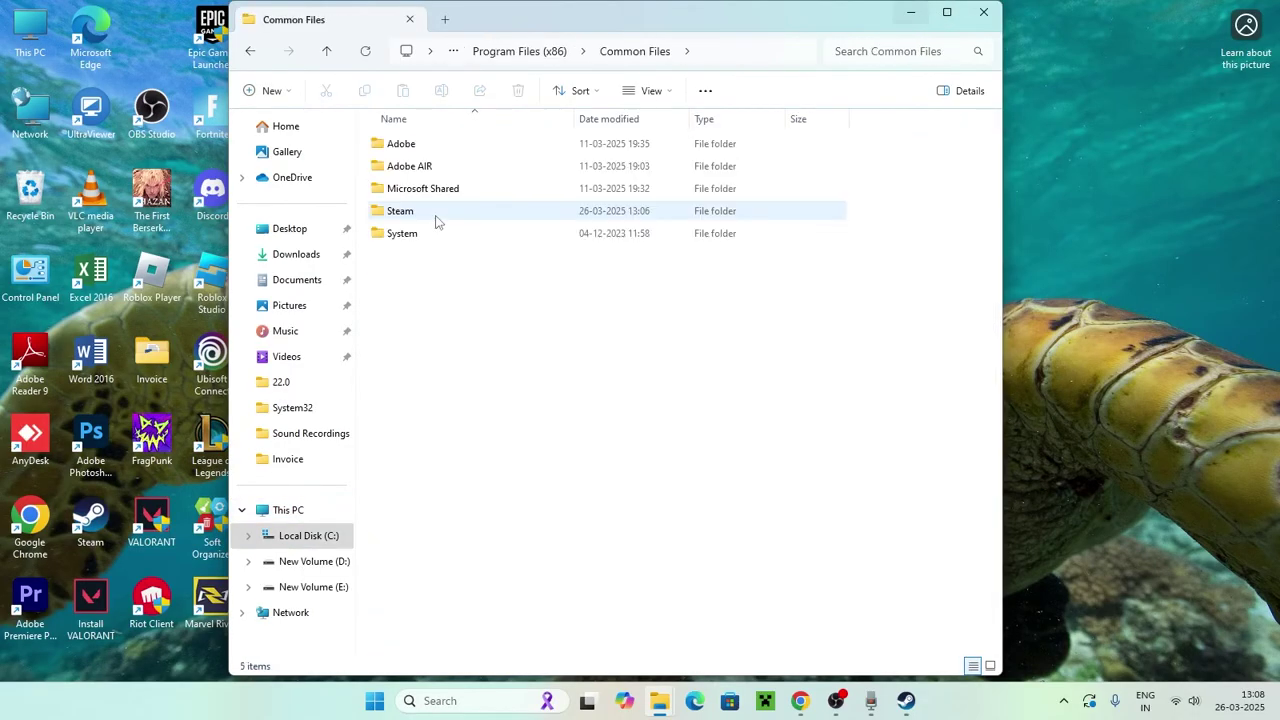
{"action": "left_click", "coordinate": [251, 55]}
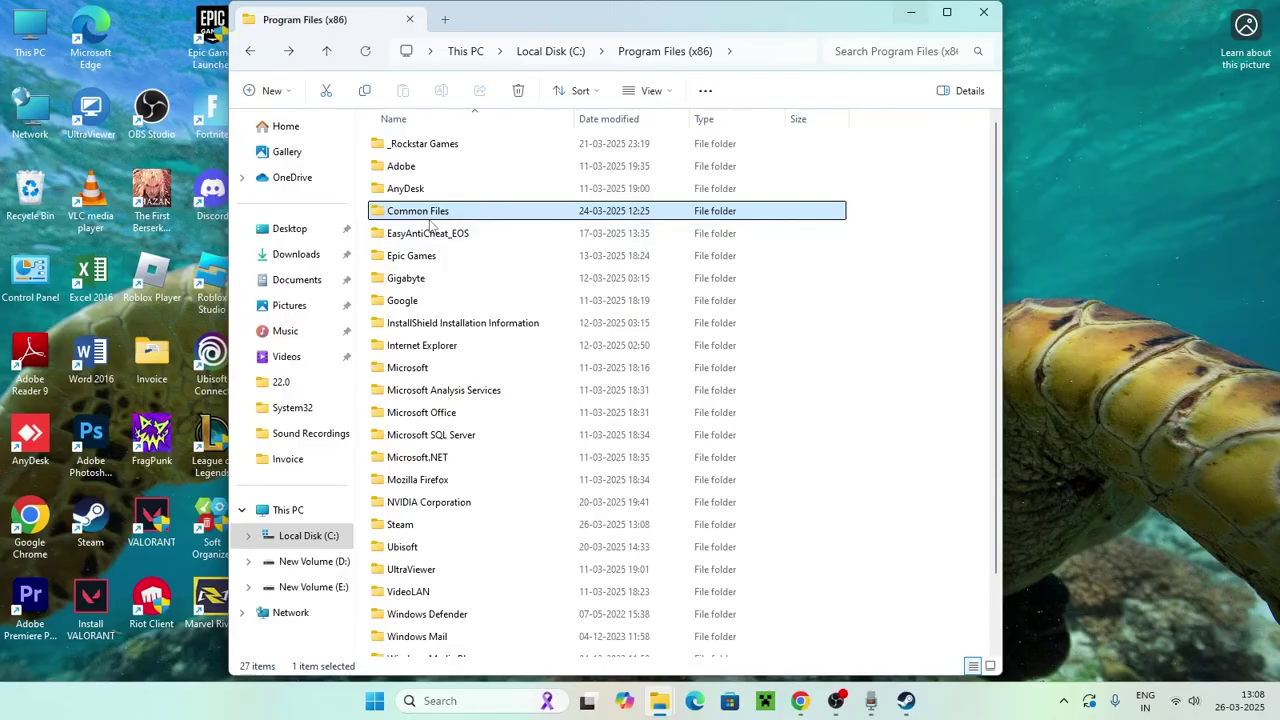
{"action": "scroll", "coordinate": [432, 225], "scroll_direction": "down", "scroll_amount": 2}
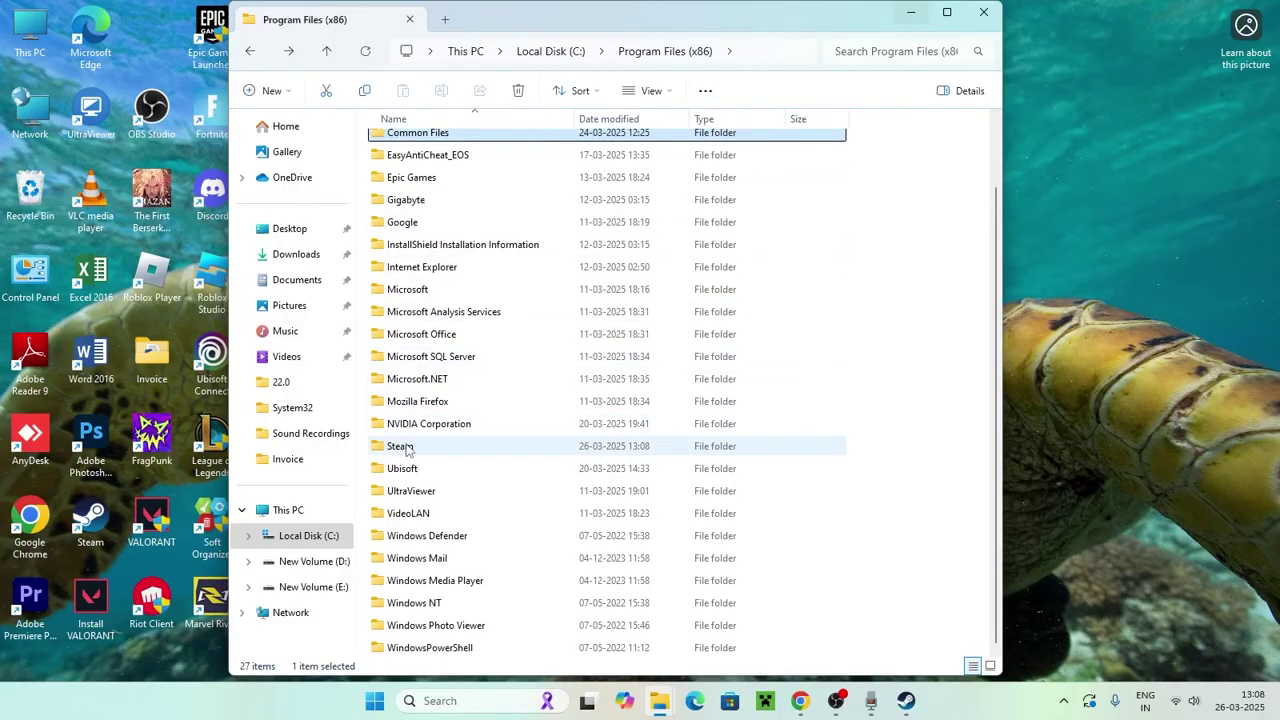
{"action": "double_click", "coordinate": [405, 447]}
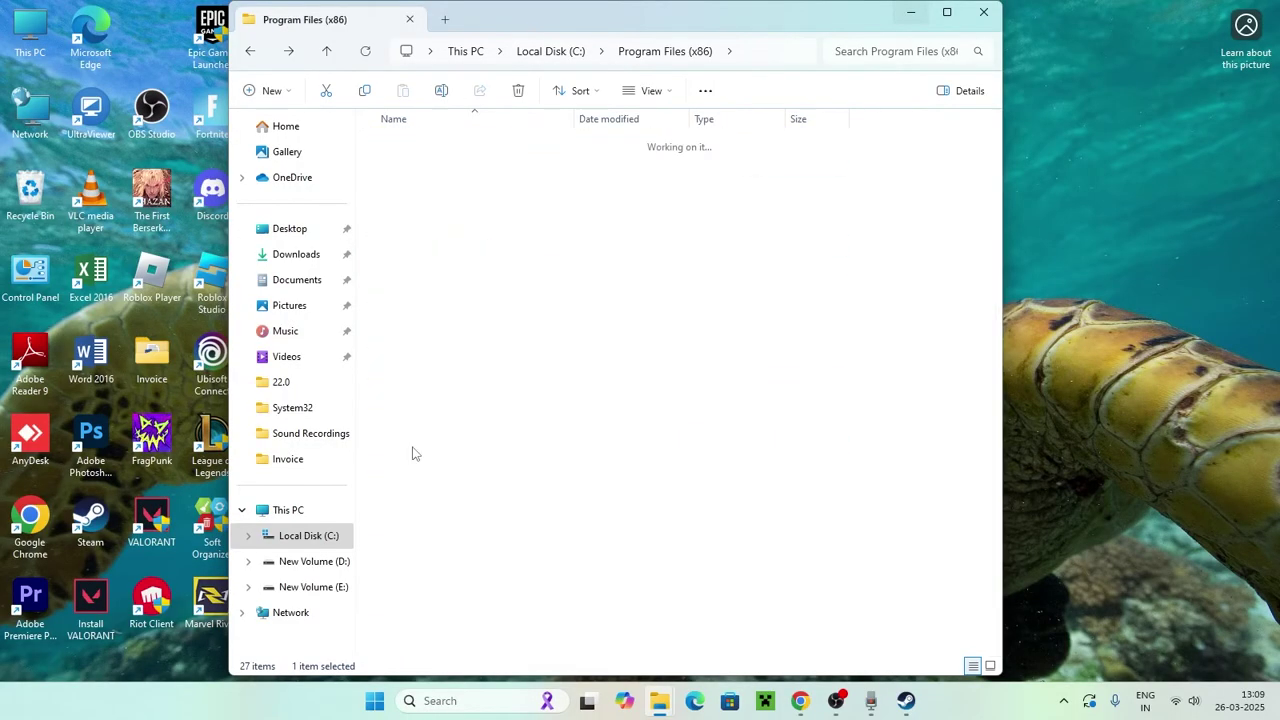
{"action": "left_click", "coordinate": [250, 51]}
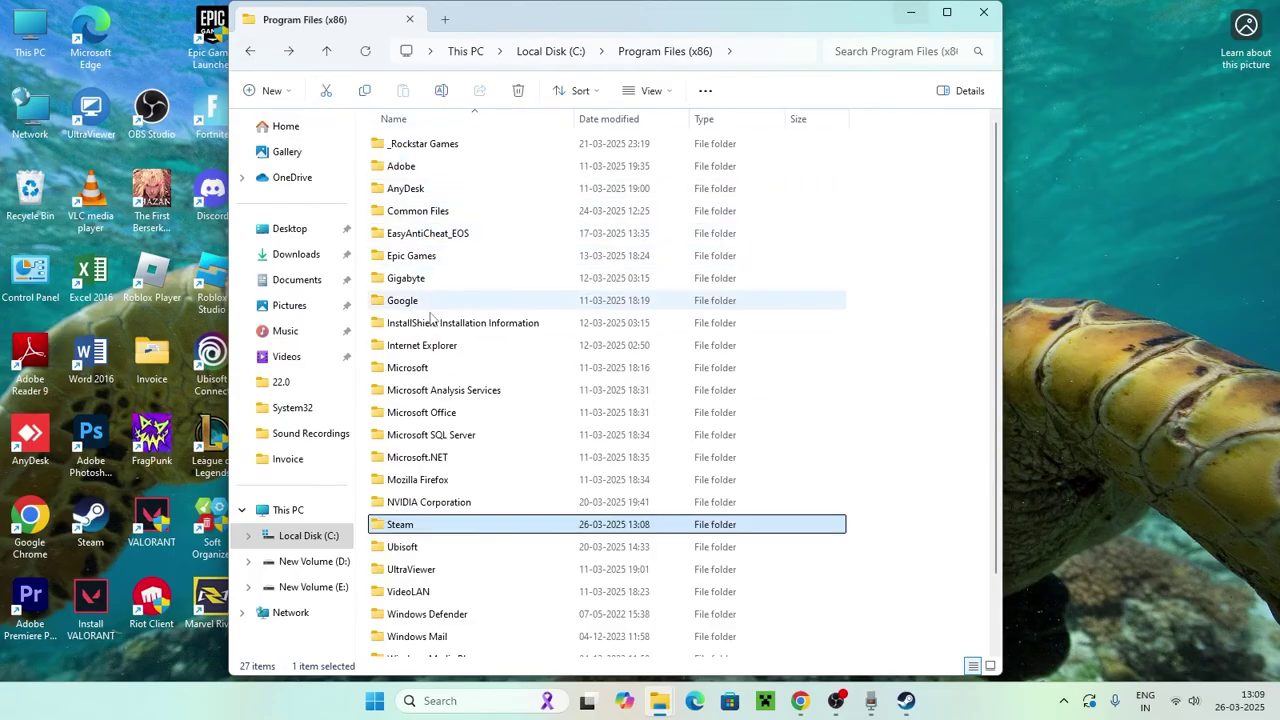
{"action": "double_click", "coordinate": [443, 526]}
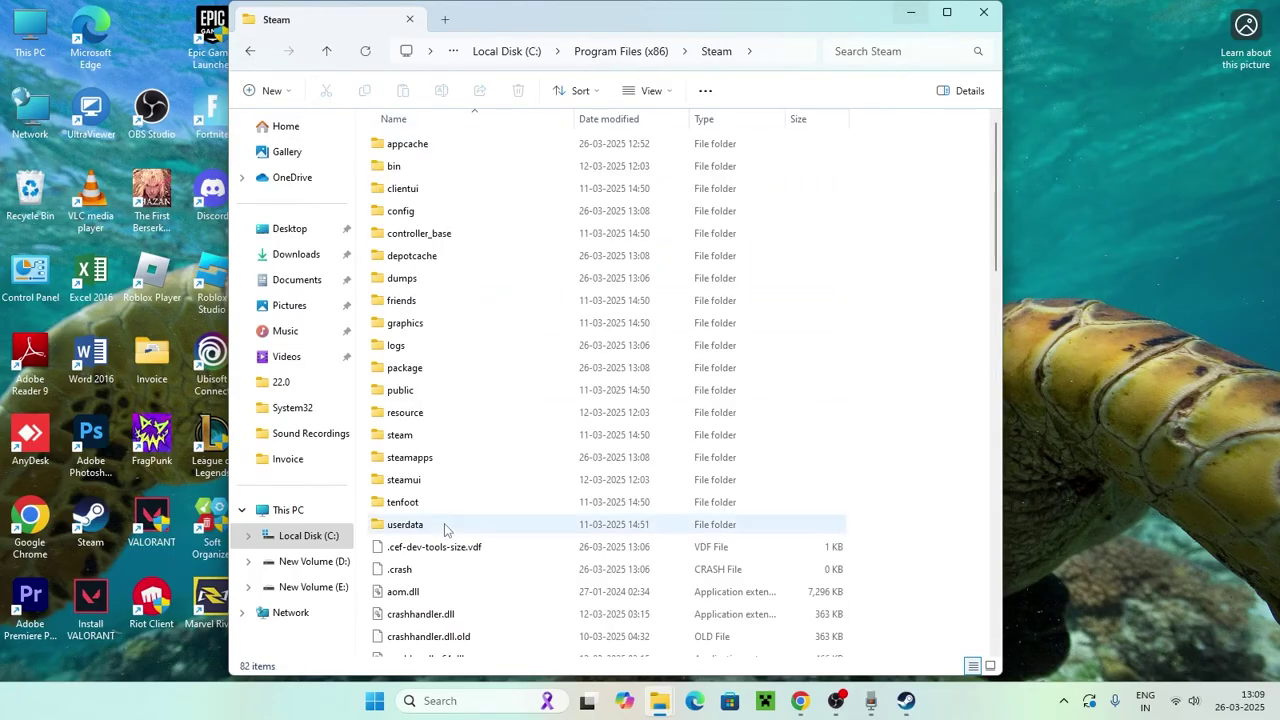
Check steamapps\common\Steamworks Shared\_CommonRedist, then return to the main Steam folder.
{"action": "double_click", "coordinate": [429, 459]}
{"action": "double_click", "coordinate": [395, 145]}
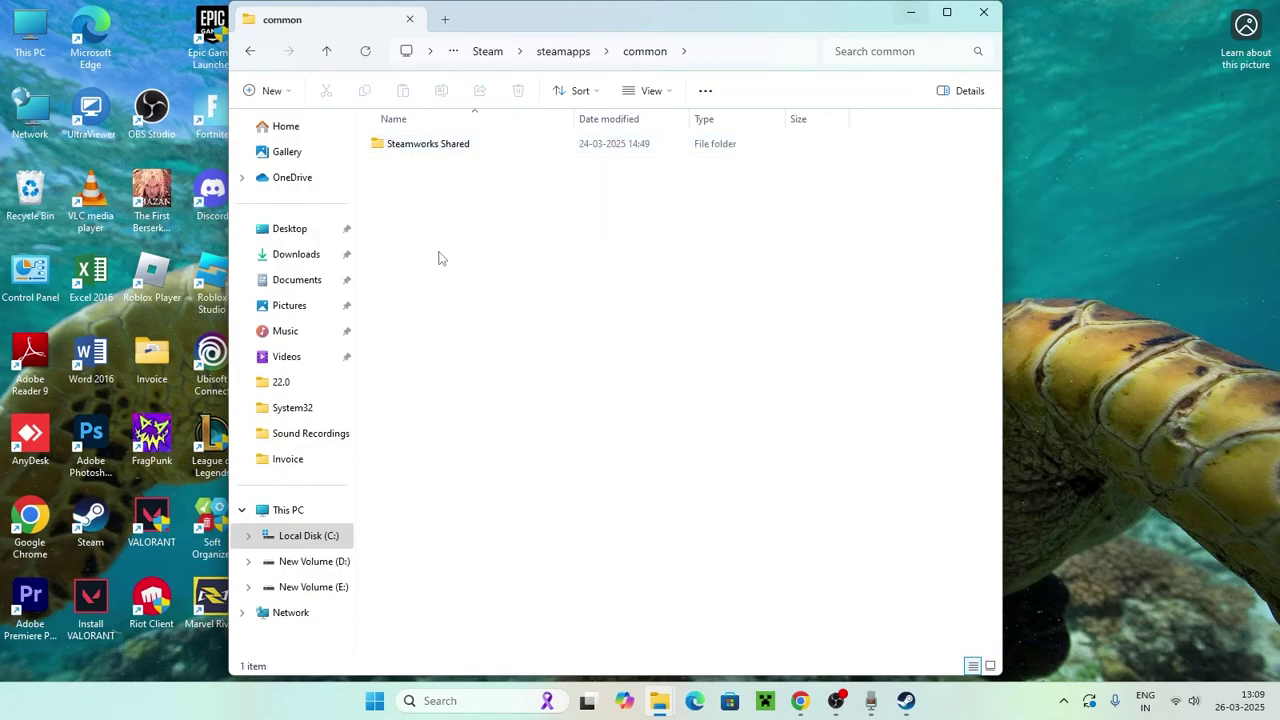
{"action": "double_click", "coordinate": [423, 148]}
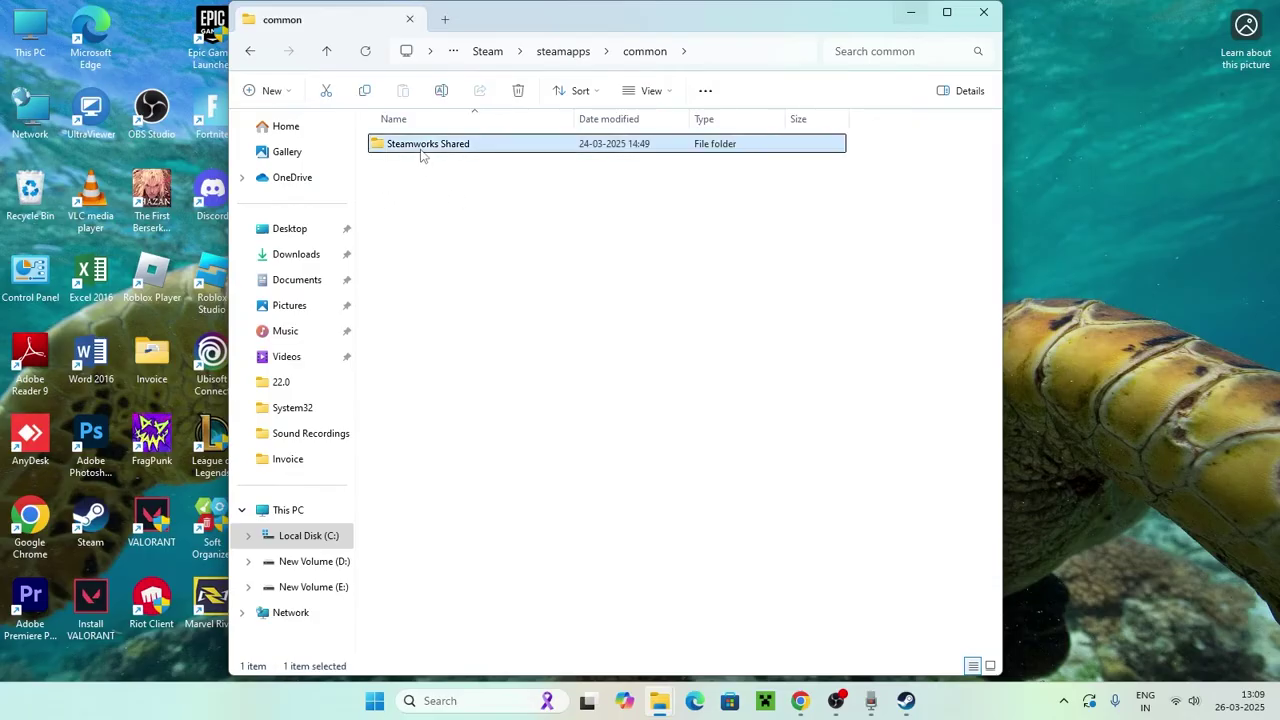
{"action": "double_click", "coordinate": [425, 145]}
{"action": "left_click", "coordinate": [251, 51]}
{"action": "left_click", "coordinate": [251, 51]}
{"action": "left_click", "coordinate": [251, 51]}
{"action": "left_click", "coordinate": [251, 51]}
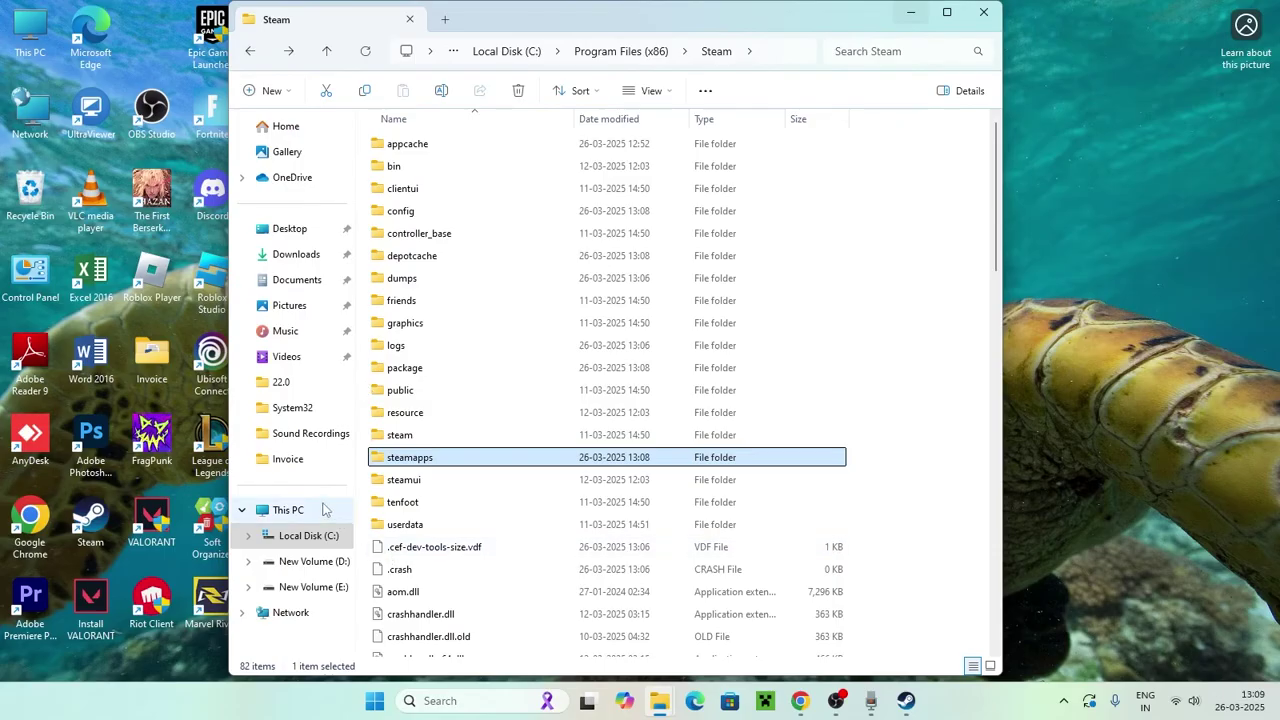
Open D:\SteamLibrary\steamapps\common maximized and select the Atomfall folder.
{"action": "left_click", "coordinate": [288, 510]}
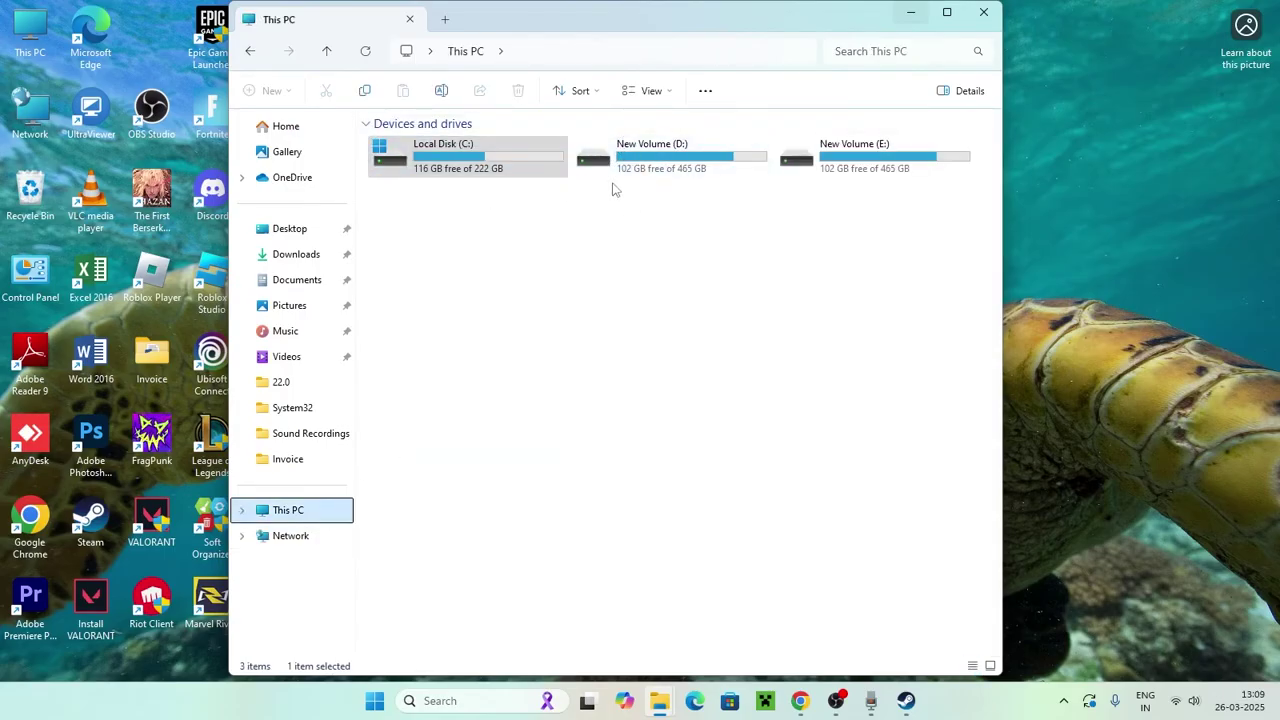
{"action": "double_click", "coordinate": [663, 160]}
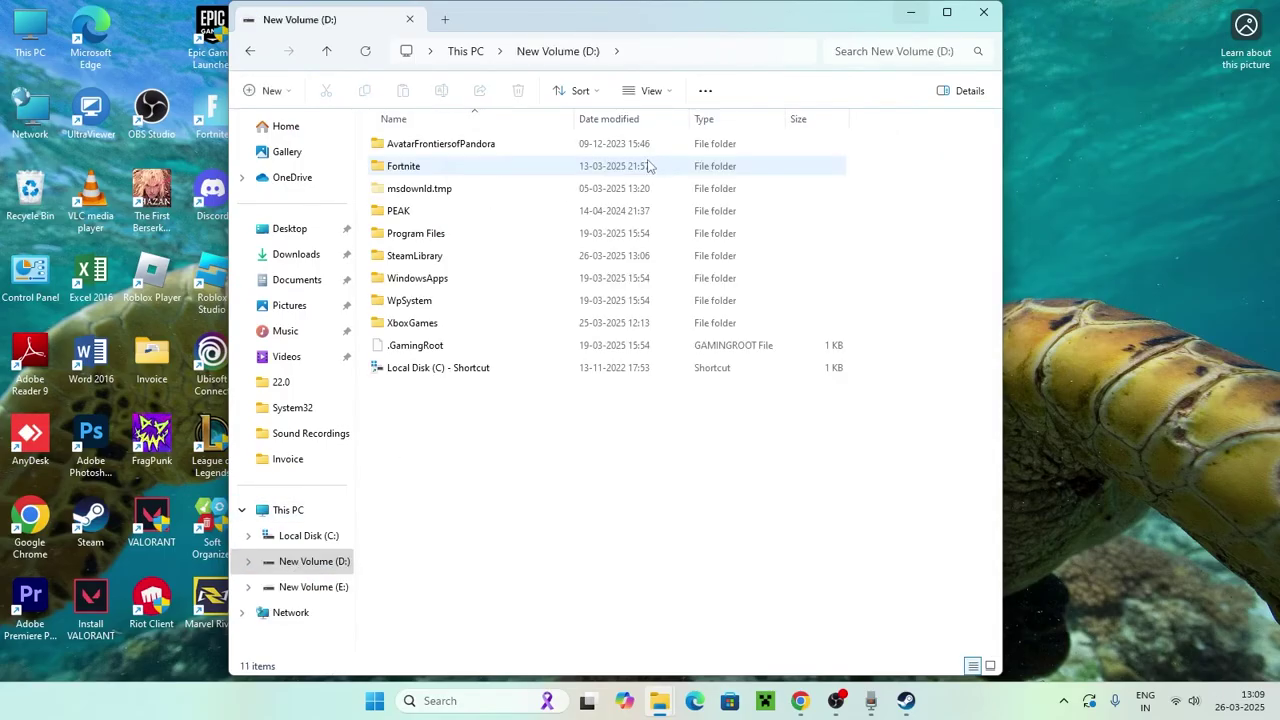
{"action": "double_click", "coordinate": [421, 256]}
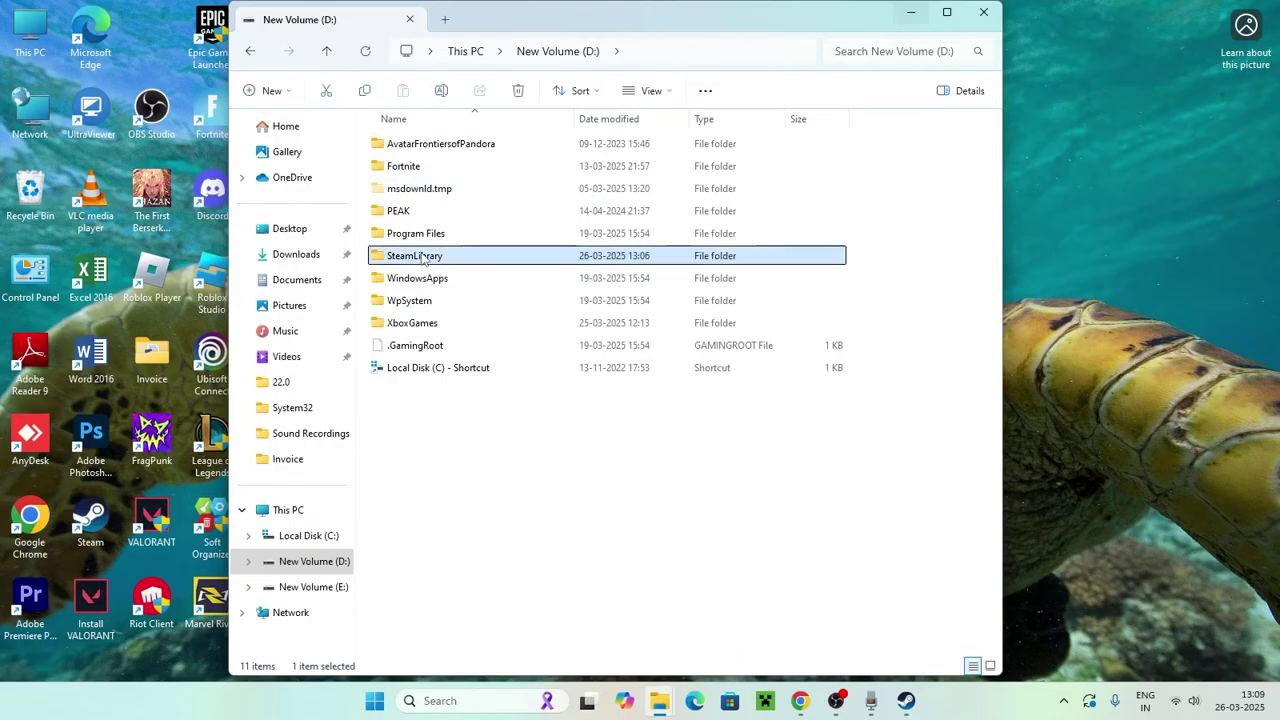
{"action": "double_click", "coordinate": [421, 145]}
{"action": "double_click", "coordinate": [424, 148]}
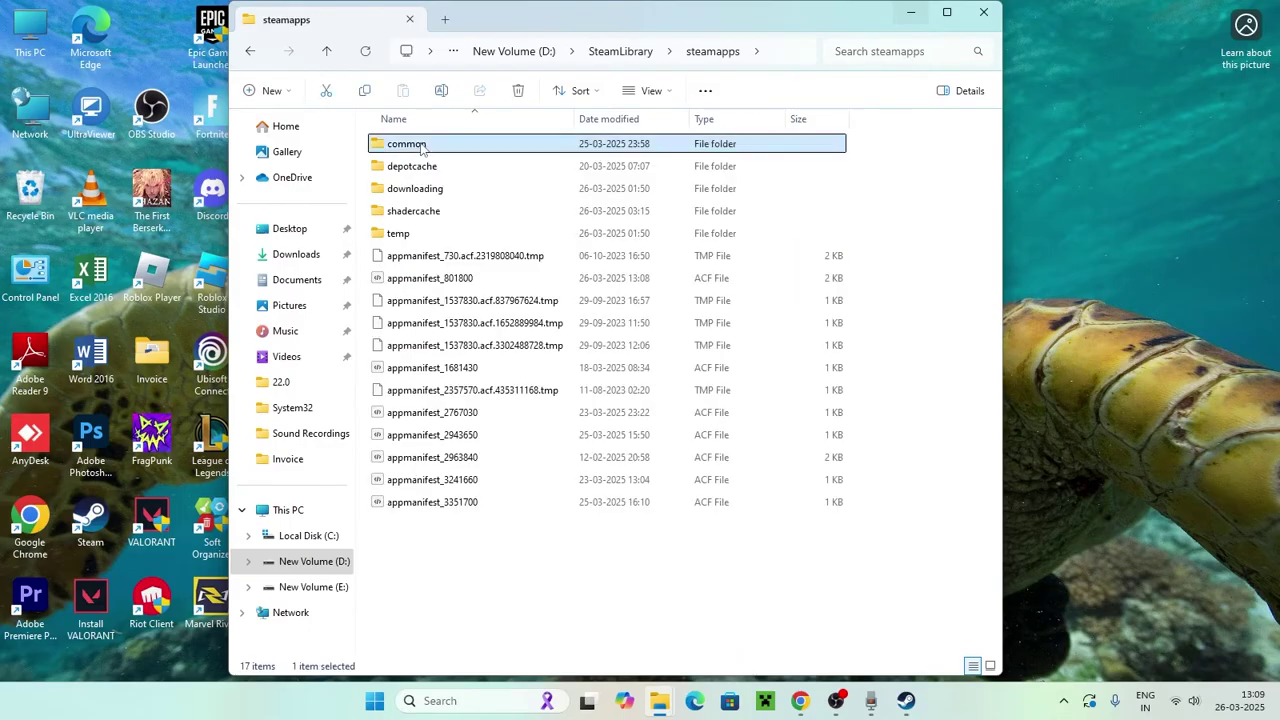
{"action": "left_click", "coordinate": [950, 22]}
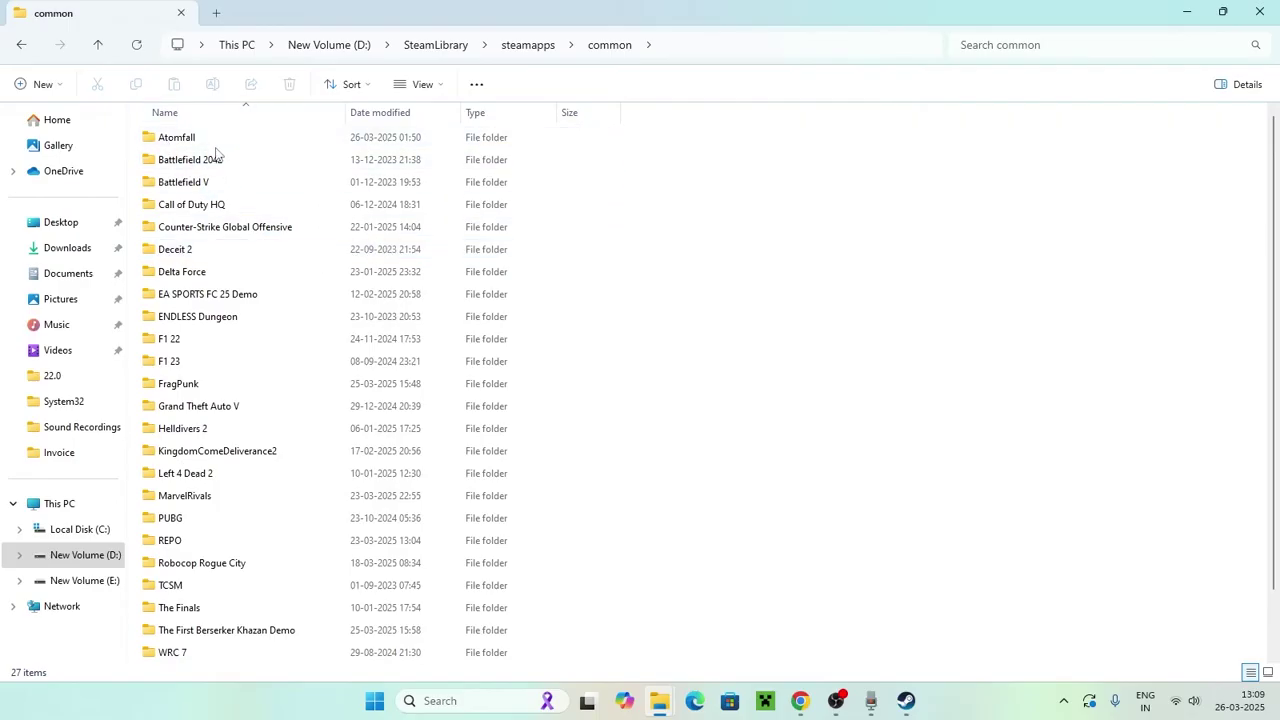
{"action": "left_click", "coordinate": [185, 144]}
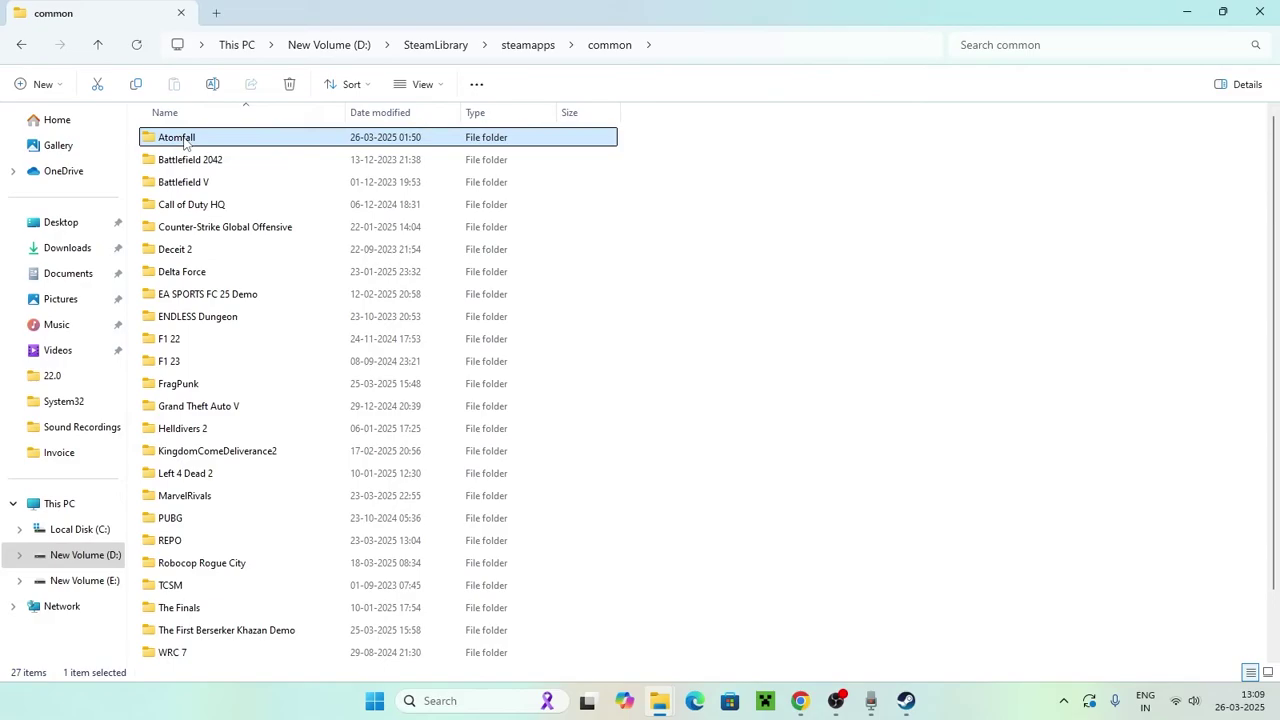
View Atomfall's Security and Advanced permissions, then close the dialogs and Explorer windows.
{"action": "right_click", "coordinate": [185, 144]}
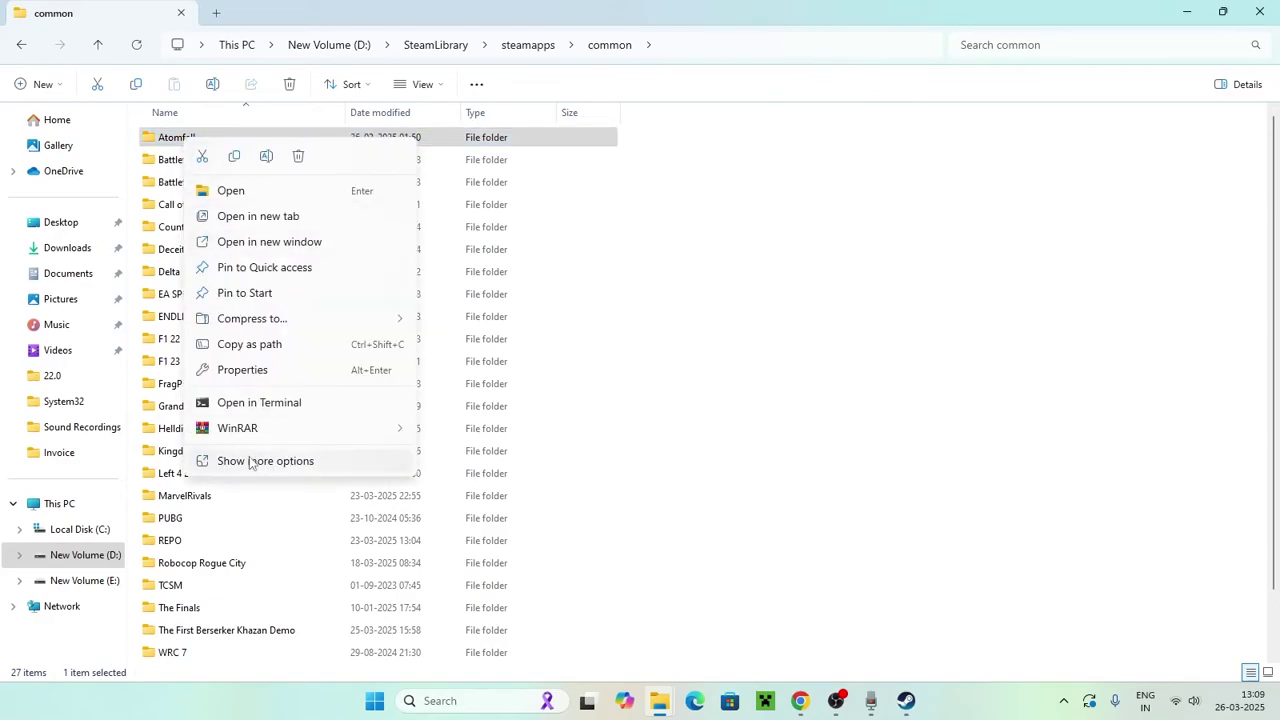
{"action": "left_click", "coordinate": [244, 371]}
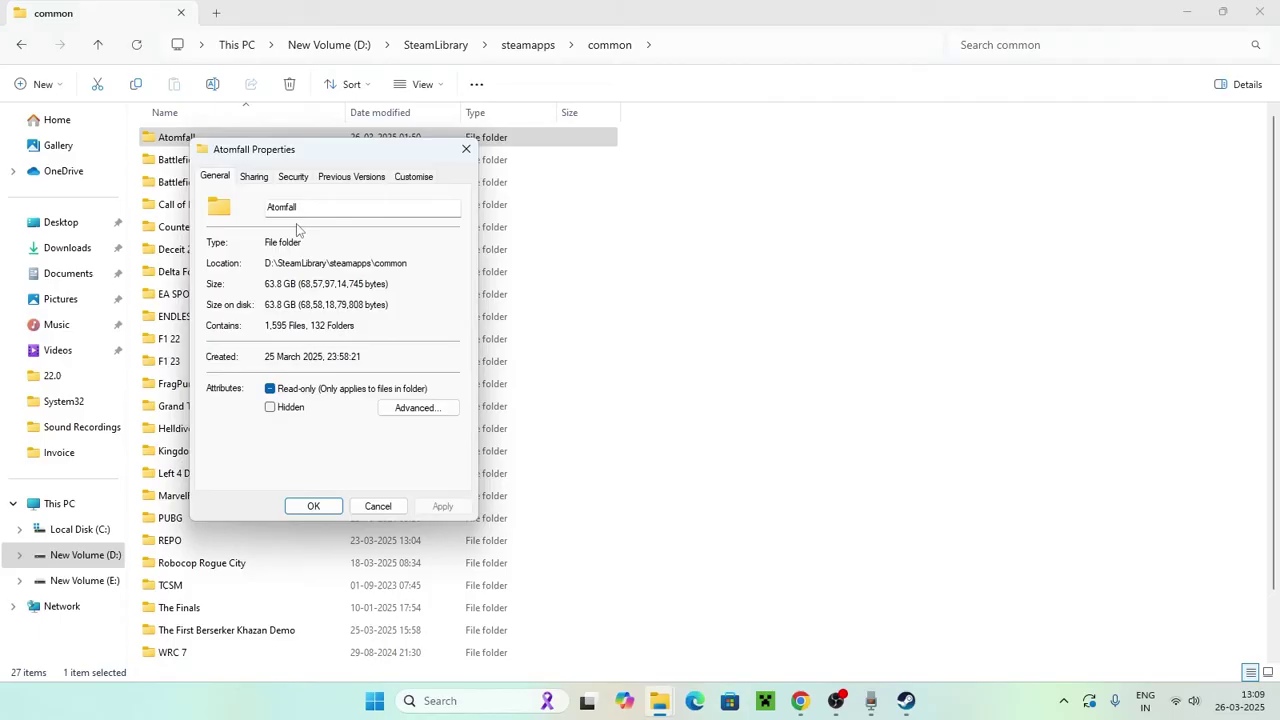
{"action": "left_click", "coordinate": [294, 177]}
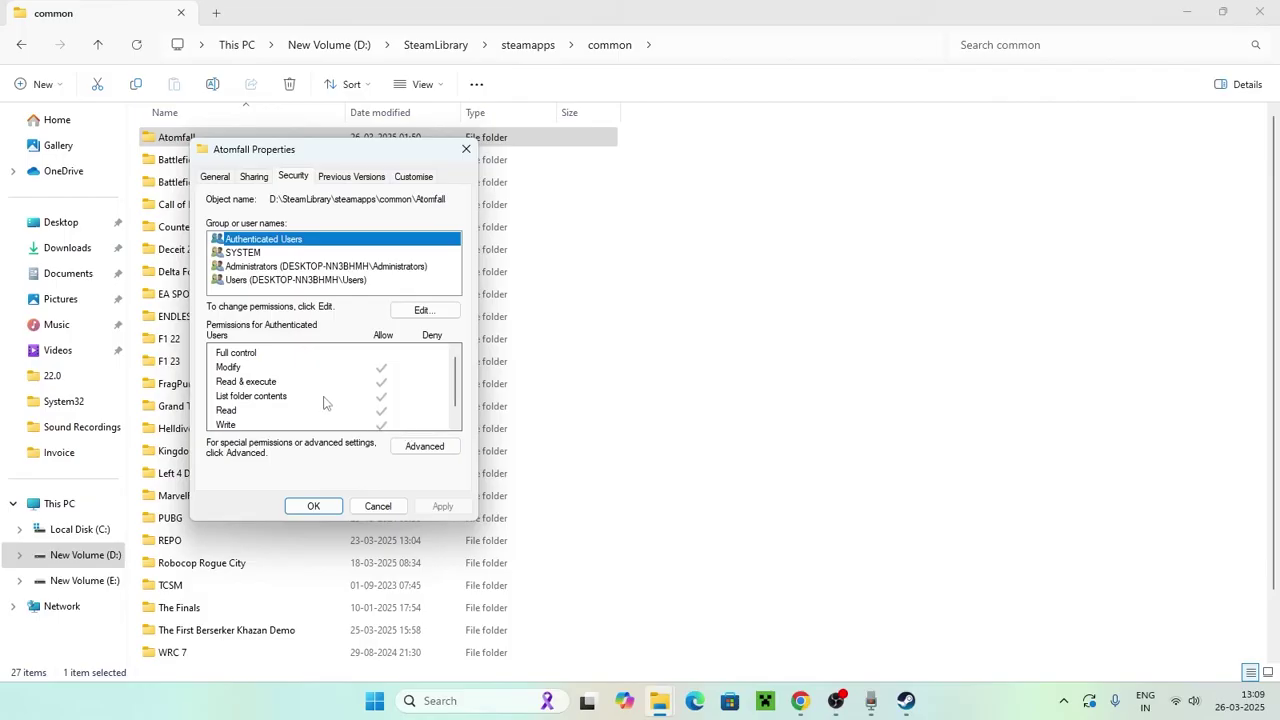
{"action": "left_click", "coordinate": [426, 447]}
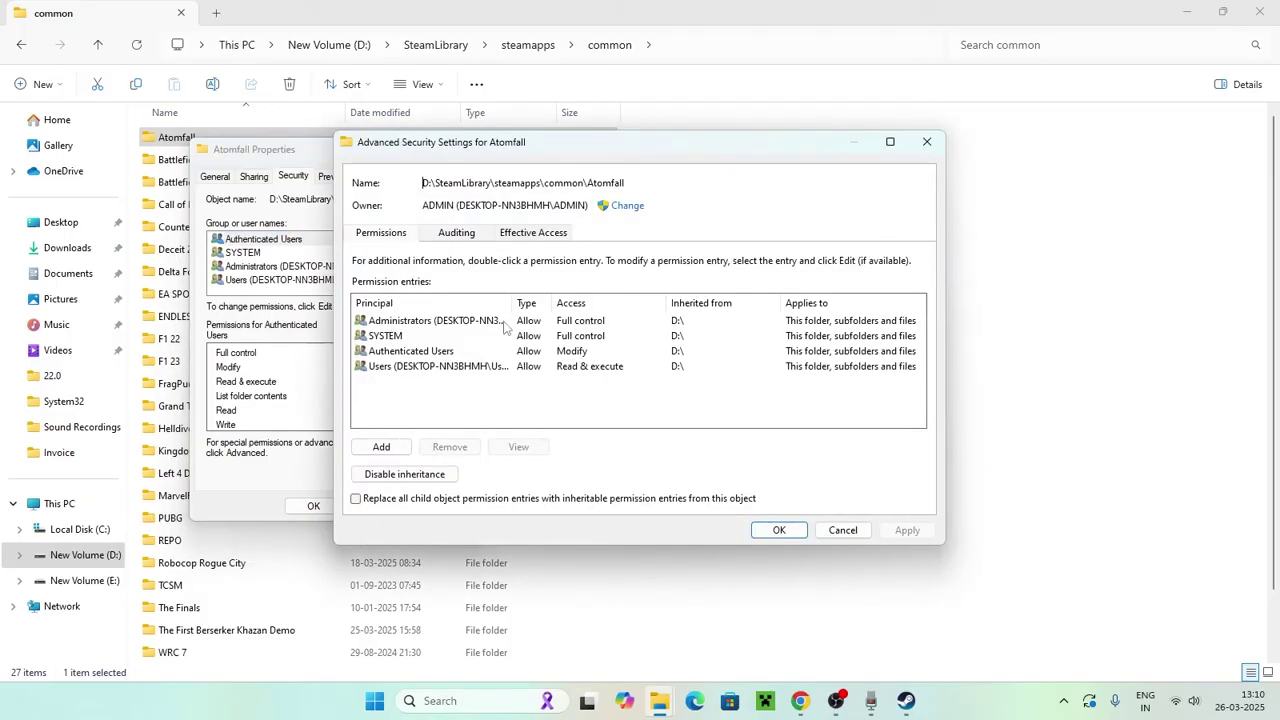
{"action": "left_click", "coordinate": [926, 141]}
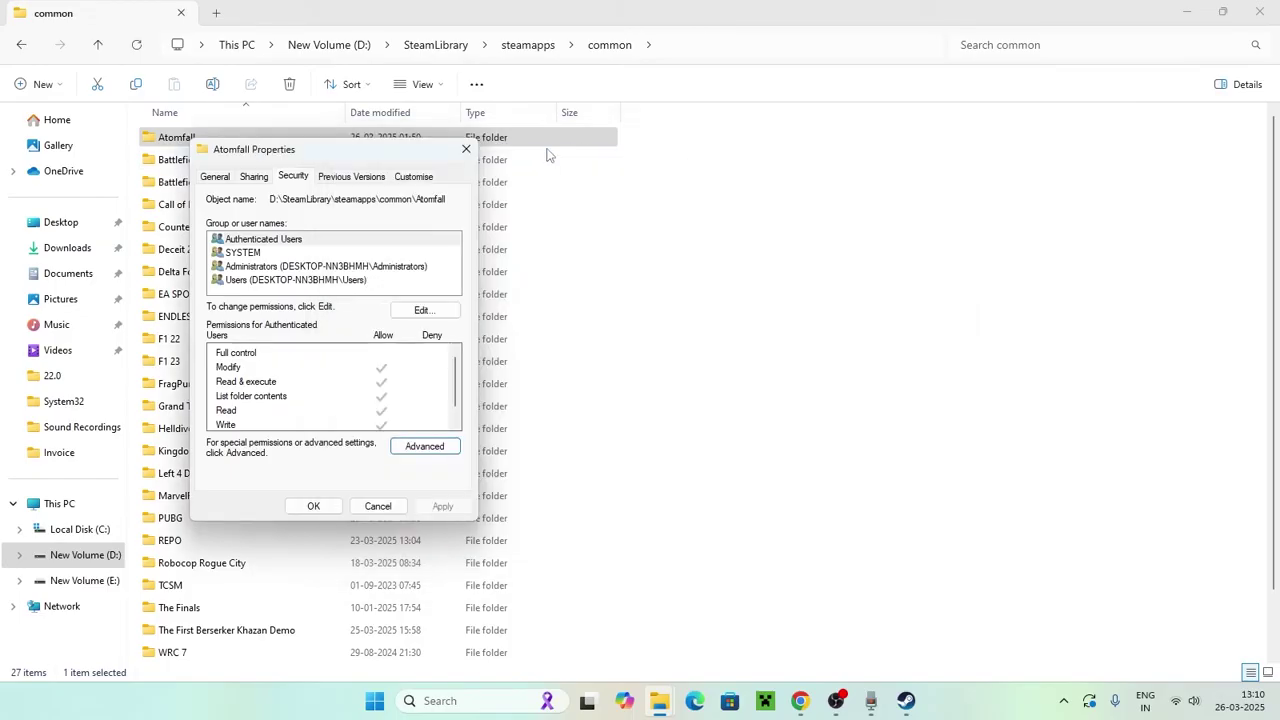
{"action": "left_click", "coordinate": [466, 151]}
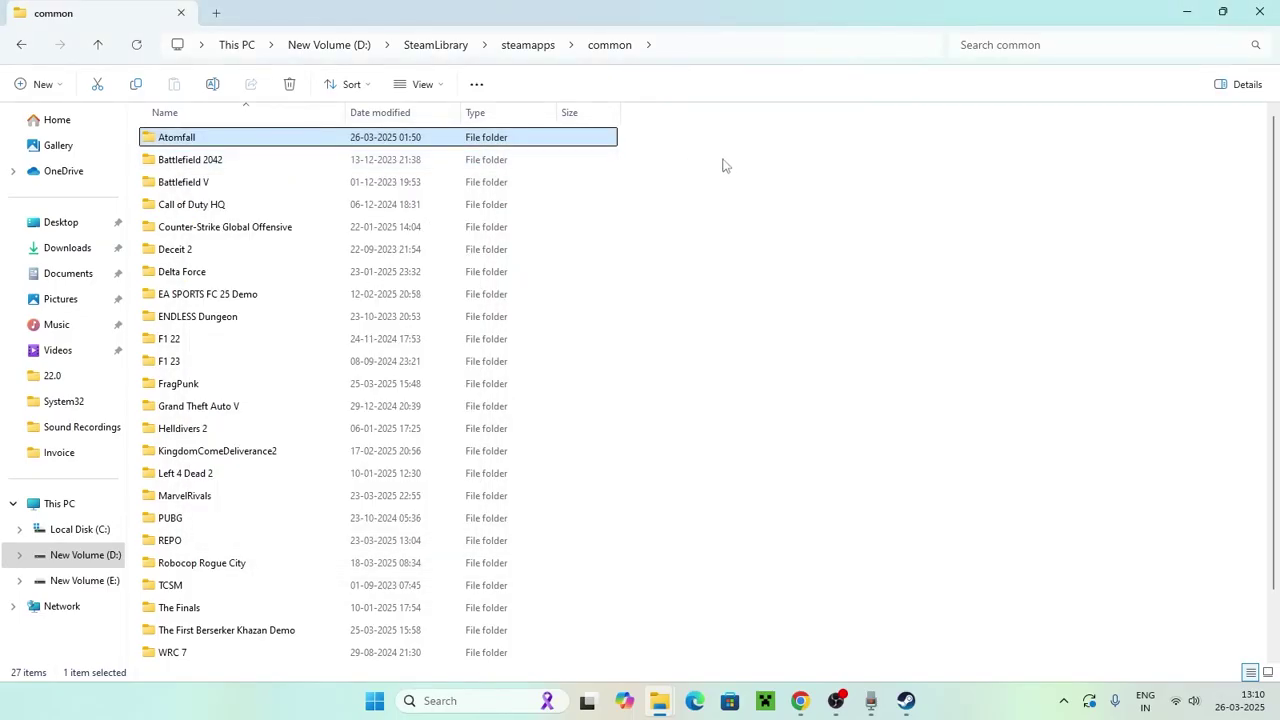
{"action": "left_click", "coordinate": [1260, 12]}
{"action": "left_click", "coordinate": [984, 14]}
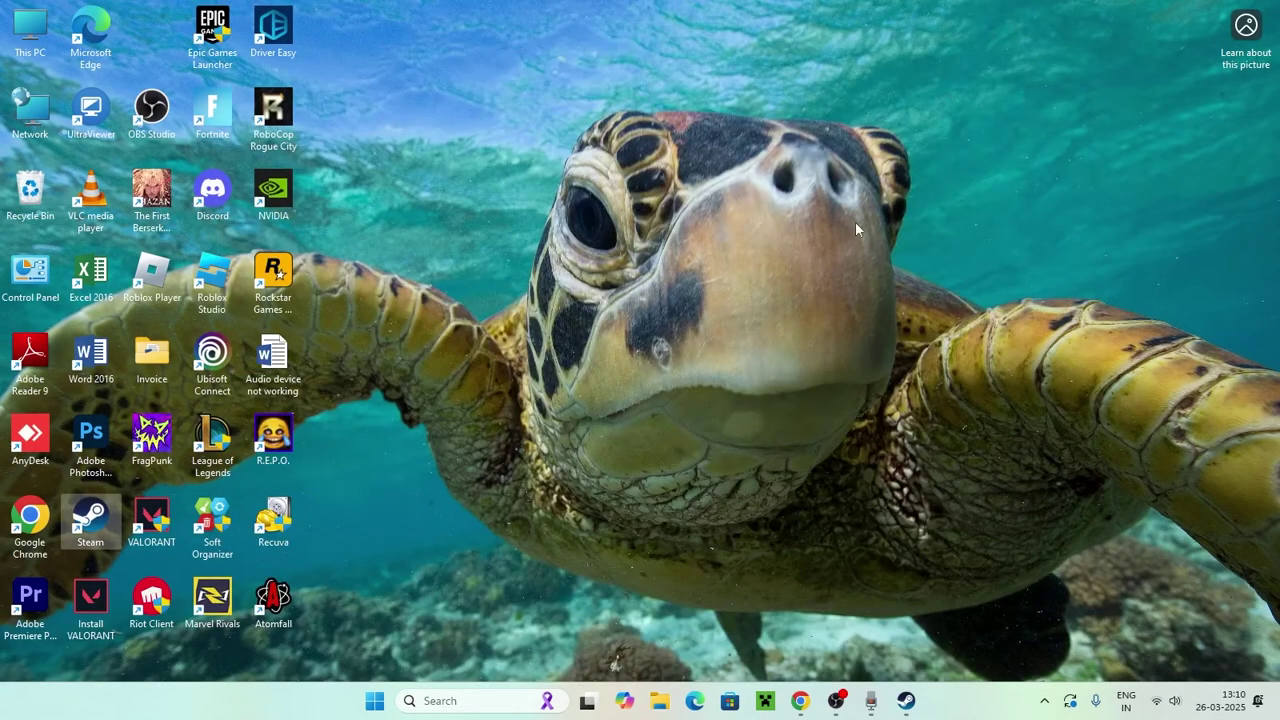
Open C:\Program Files (x86)\Steam in File Explorer and select the steam application.
{"action": "left_click", "coordinate": [659, 700]}
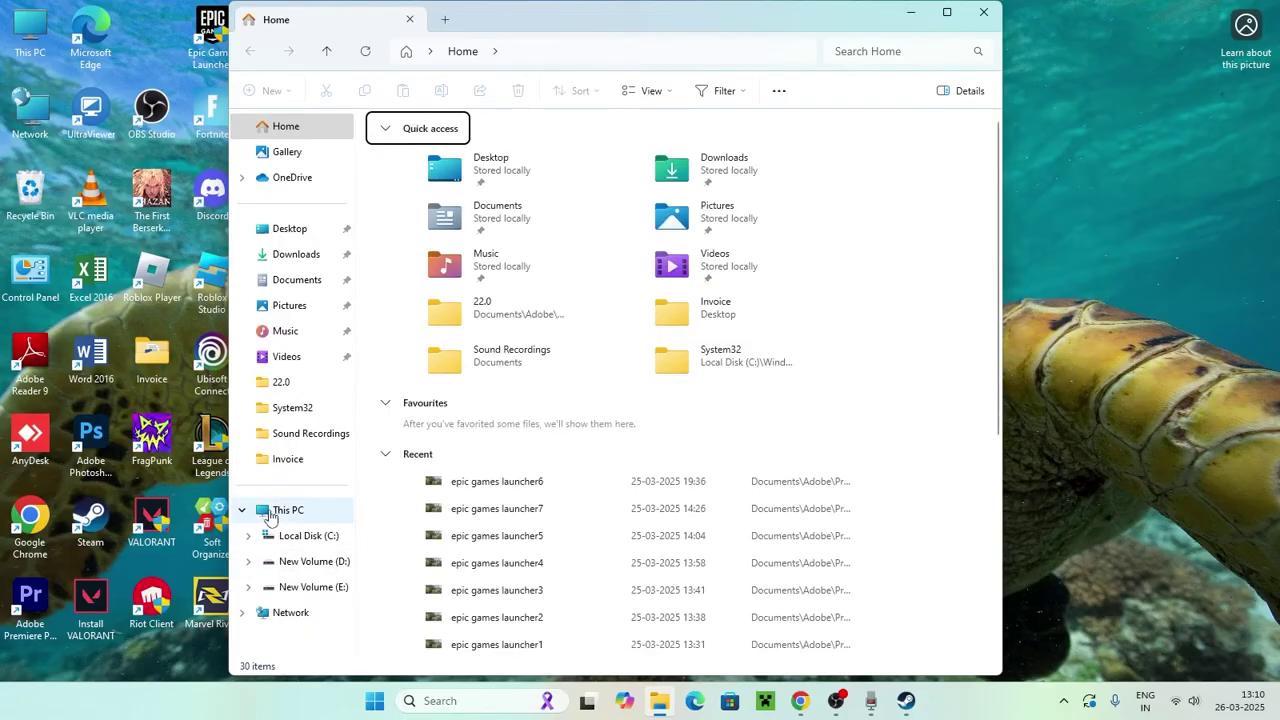
{"action": "left_click", "coordinate": [270, 512]}
{"action": "double_click", "coordinate": [436, 165]}
{"action": "double_click", "coordinate": [443, 213]}
{"action": "scroll", "coordinate": [445, 300], "scroll_direction": "down", "scroll_amount": 2}
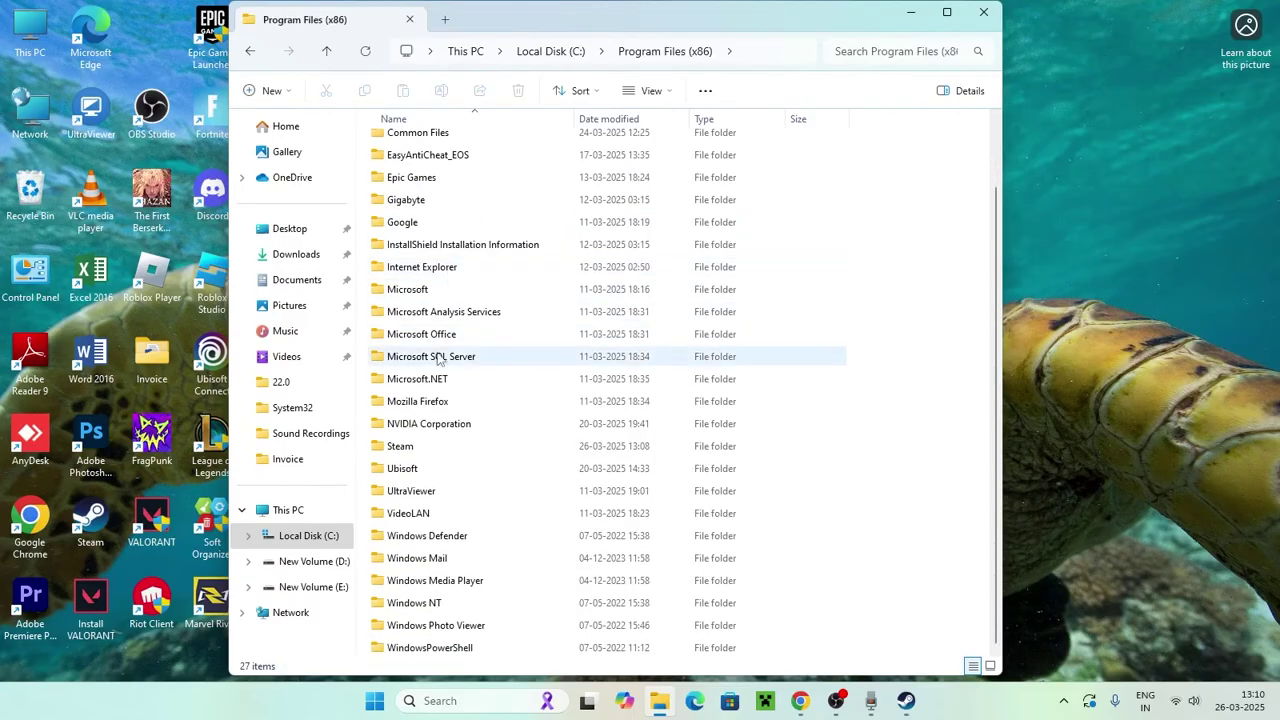
{"action": "double_click", "coordinate": [402, 447]}
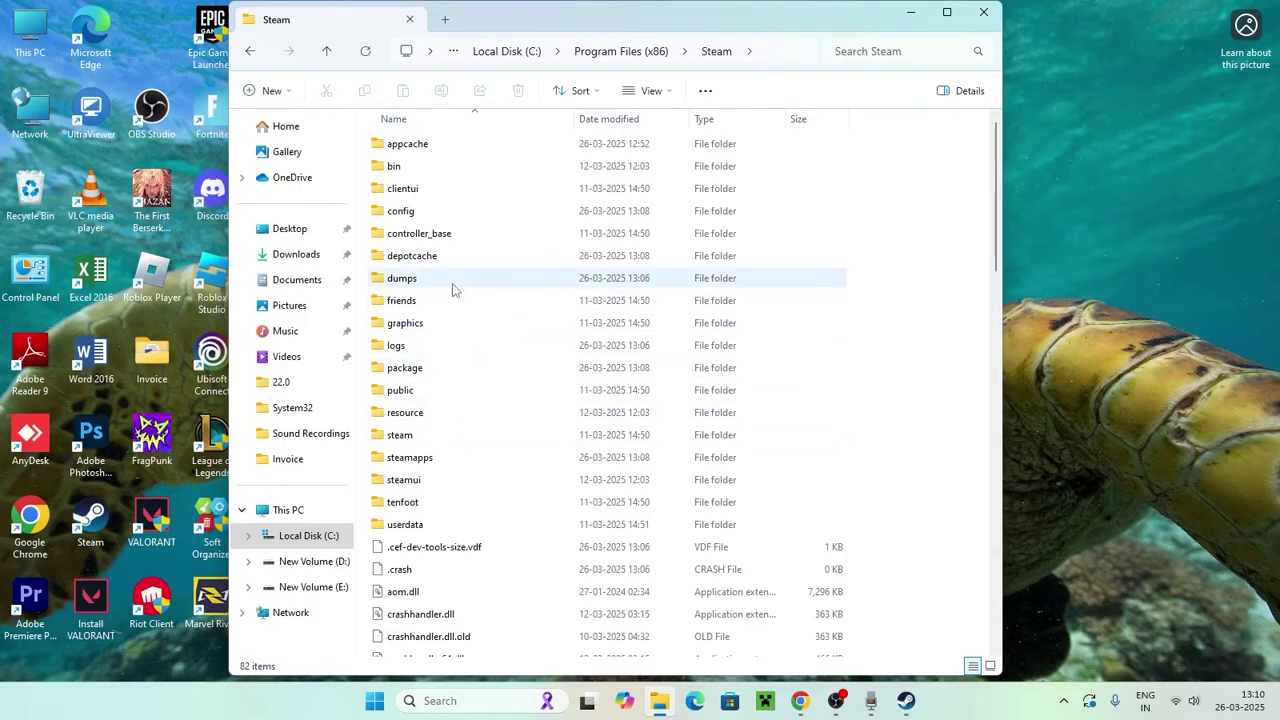
{"action": "scroll", "coordinate": [451, 289], "scroll_direction": "down", "scroll_amount": 5}
{"action": "scroll", "coordinate": [451, 289], "scroll_direction": "down", "scroll_amount": 7}
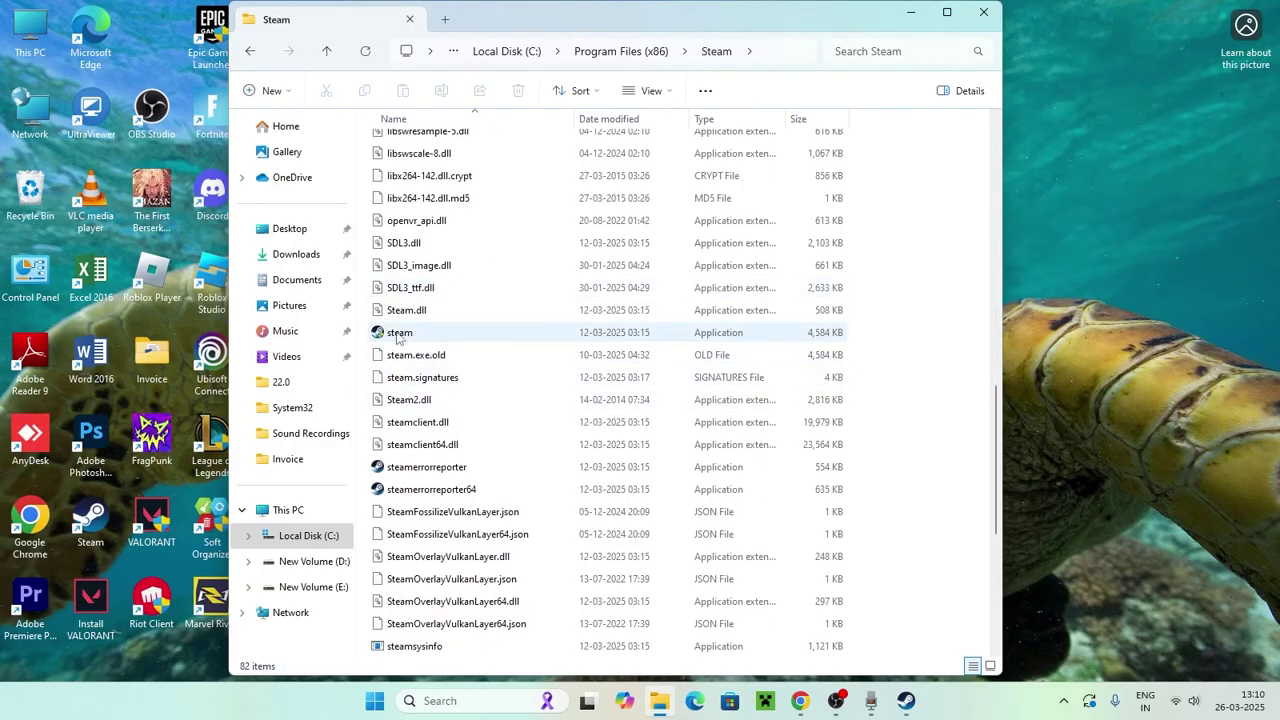
{"action": "left_click", "coordinate": [398, 334]}
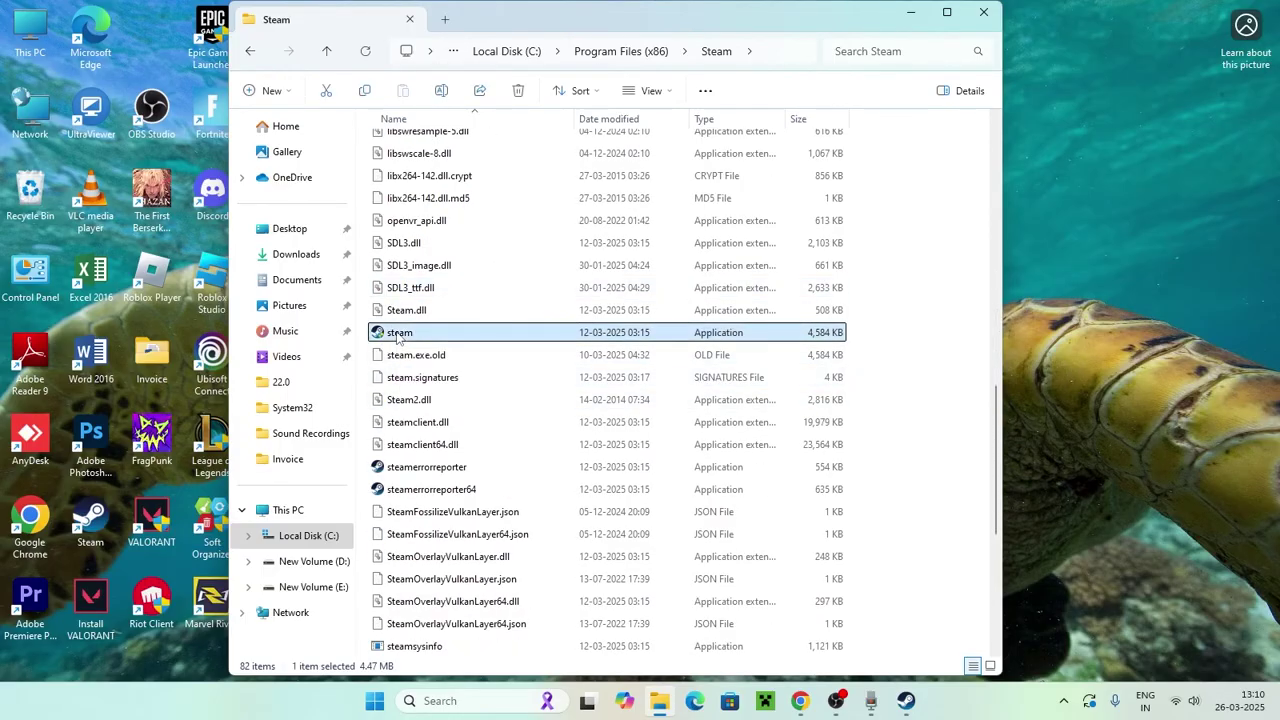
Set steam.exe to run as administrator with full-screen optimisations disabled, apply, and close Explorer.
{"action": "right_click", "coordinate": [398, 338]}
{"action": "left_click", "coordinate": [462, 598]}
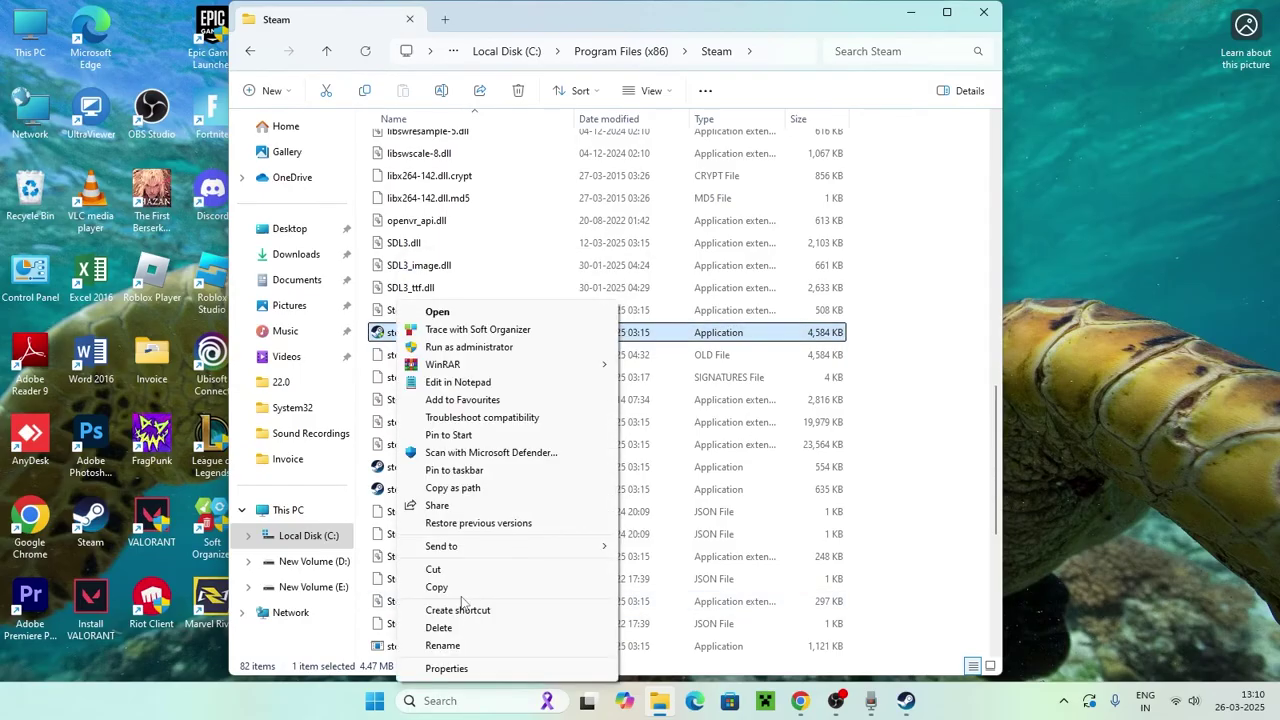
{"action": "left_click", "coordinate": [450, 668]}
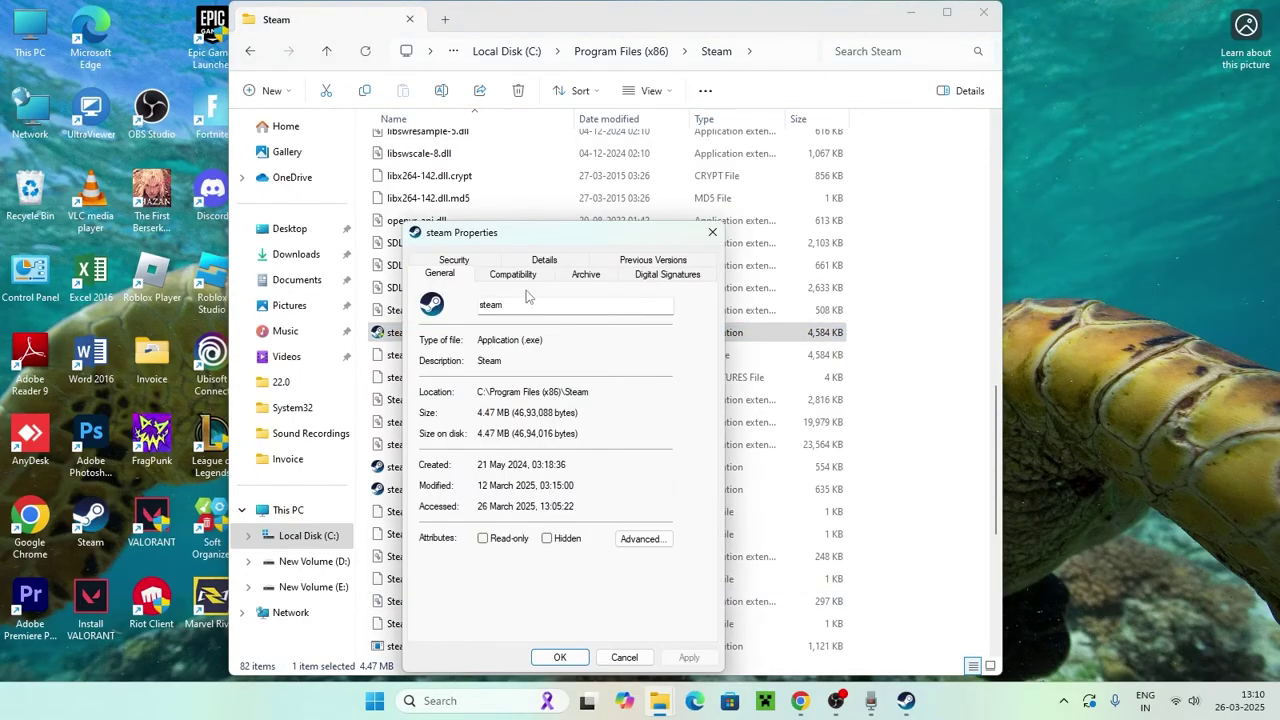
{"action": "left_click", "coordinate": [520, 276]}
{"action": "left_click", "coordinate": [432, 511]}
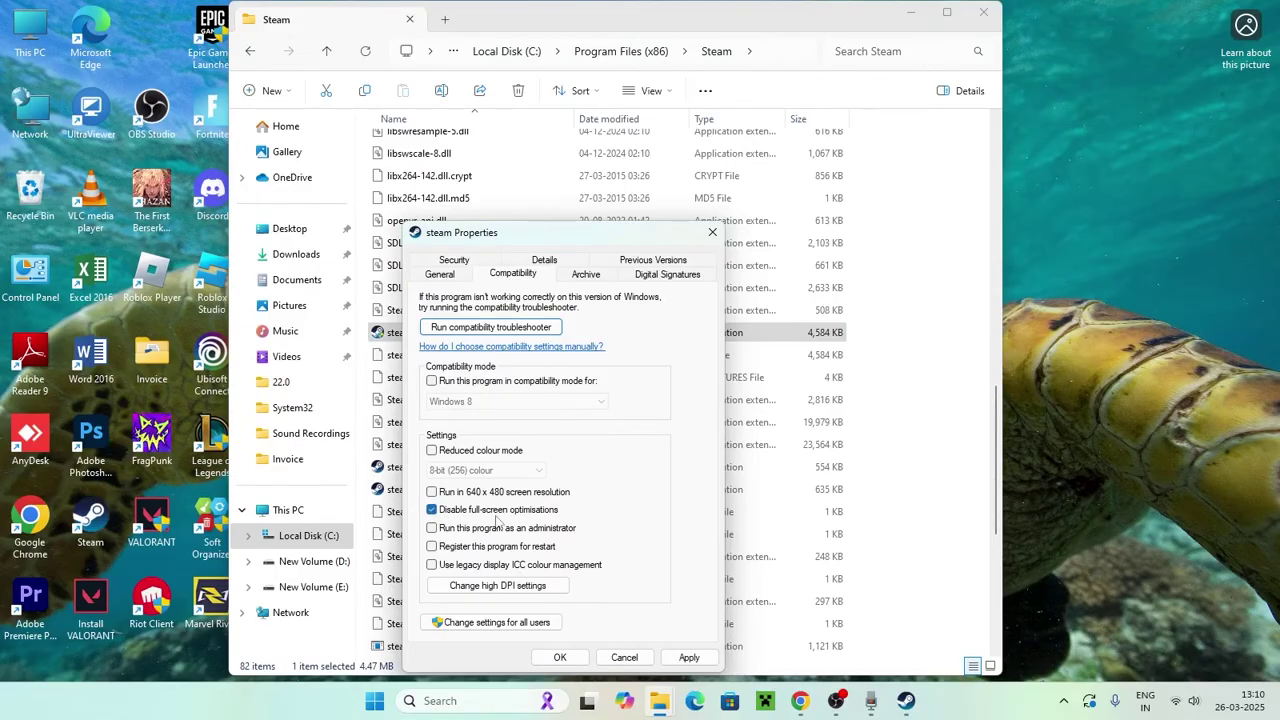
{"action": "left_click", "coordinate": [432, 529]}
{"action": "left_click", "coordinate": [689, 657]}
{"action": "left_click", "coordinate": [560, 658]}
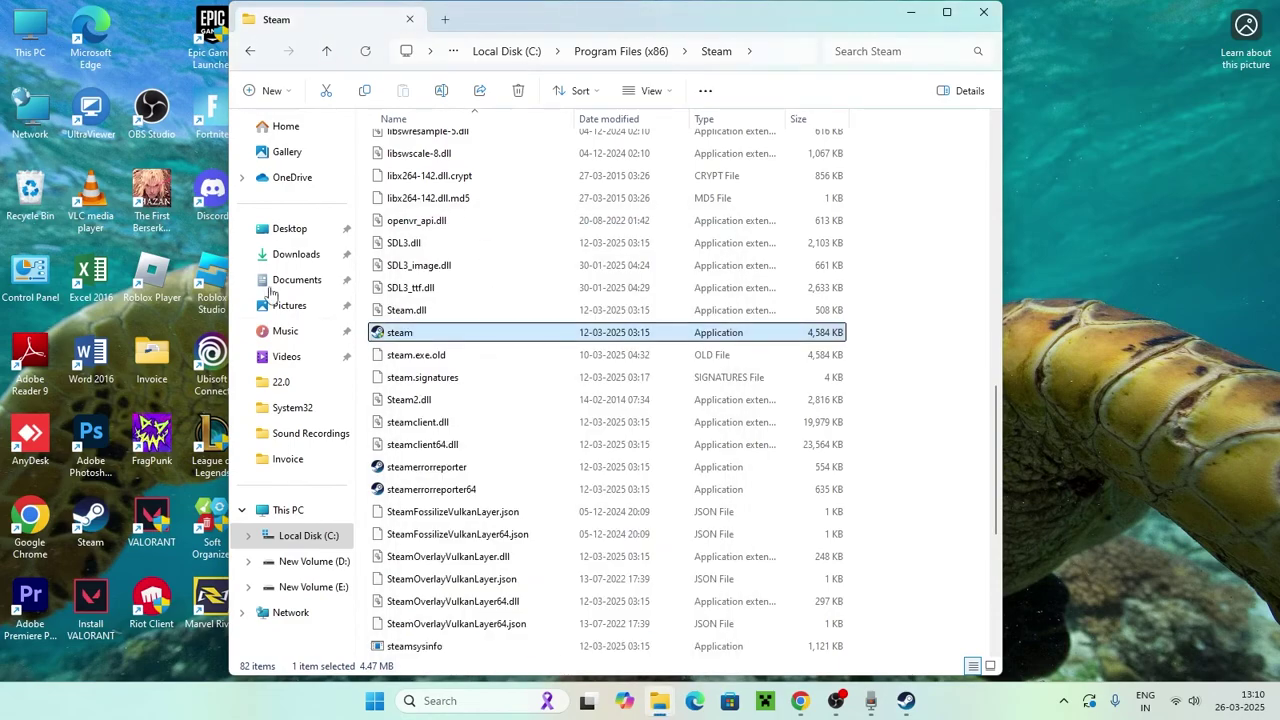
{"action": "left_click", "coordinate": [983, 14]}
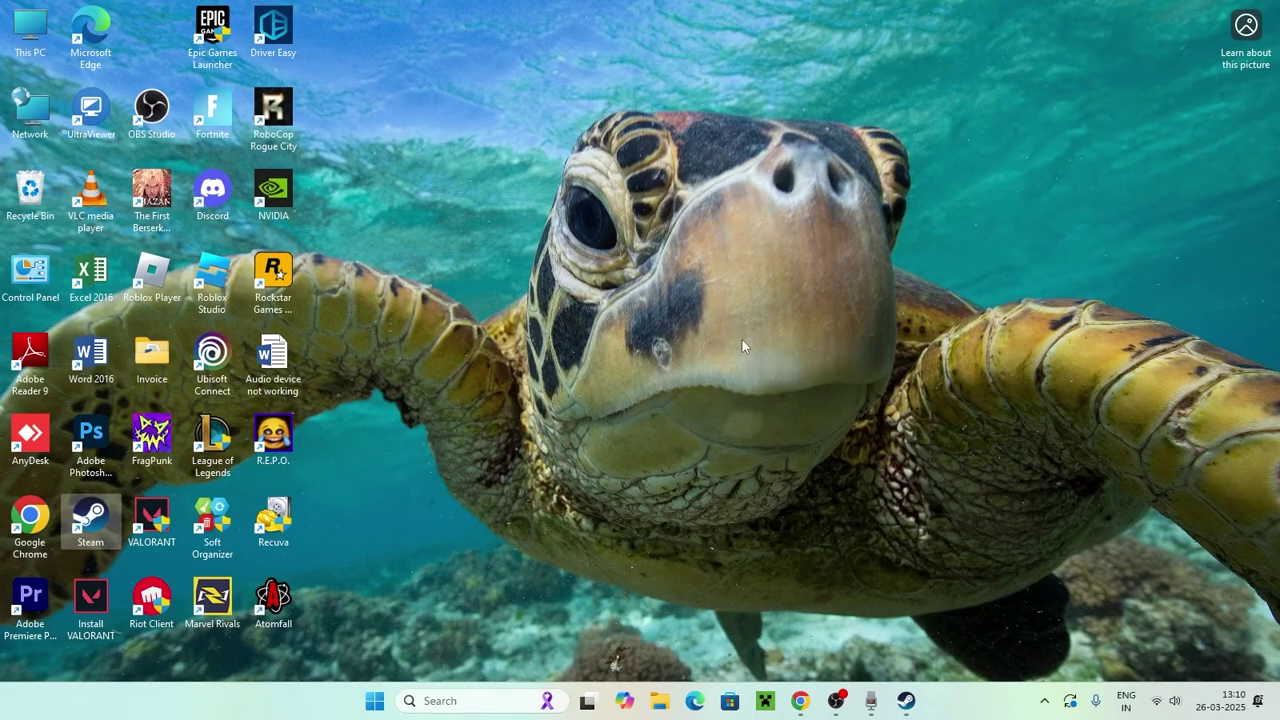
Launch Steam and choose Clear Cache in its Downloads settings.
{"action": "left_click", "coordinate": [906, 700]}
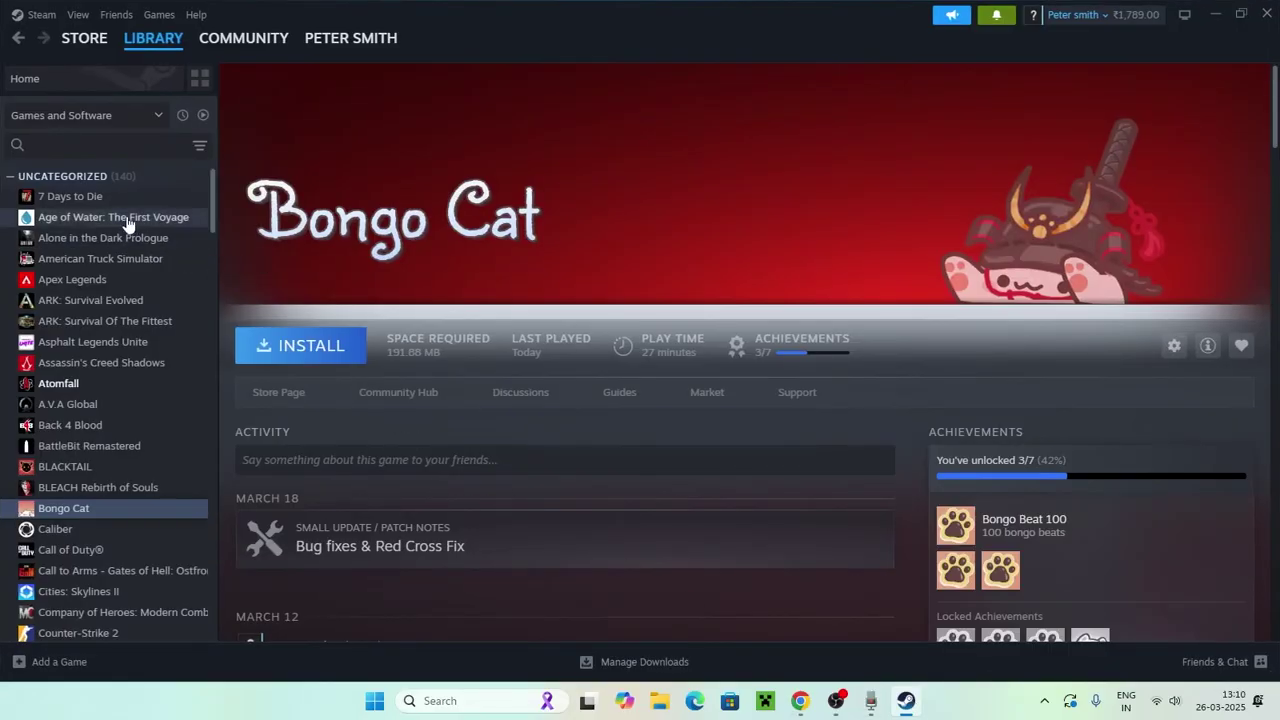
{"action": "left_click", "coordinate": [37, 16]}
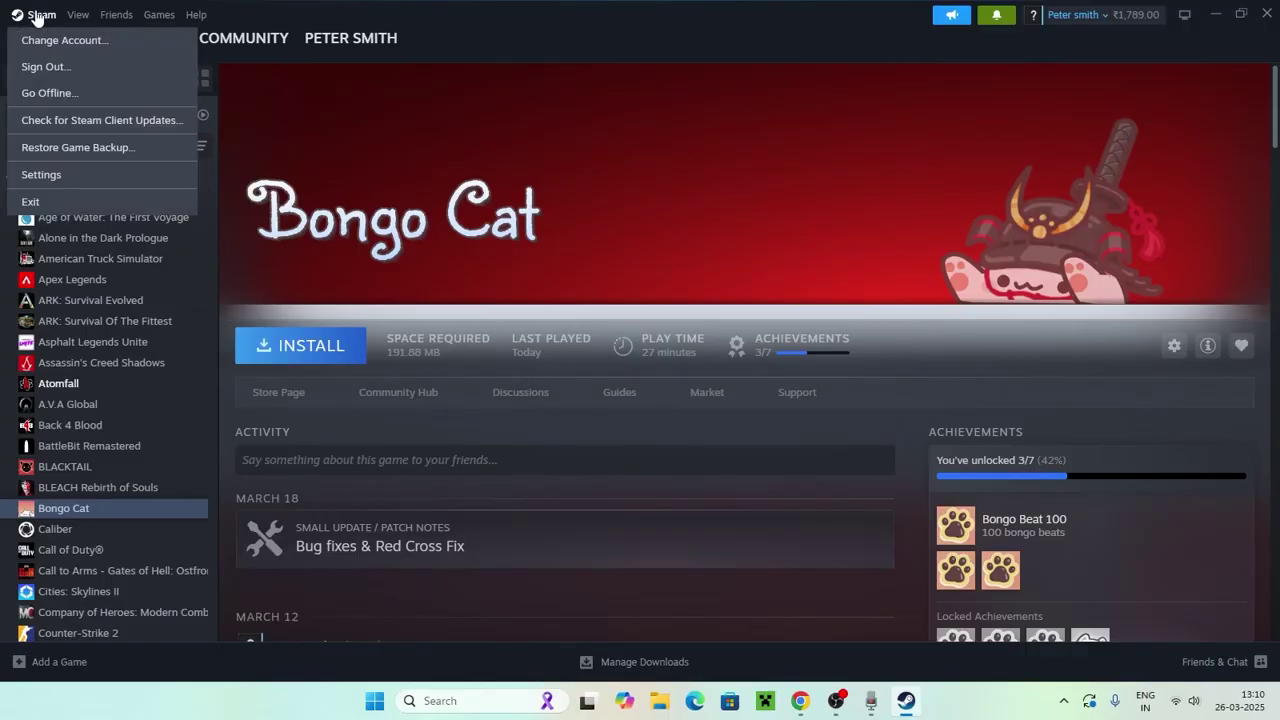
{"action": "left_click", "coordinate": [73, 175]}
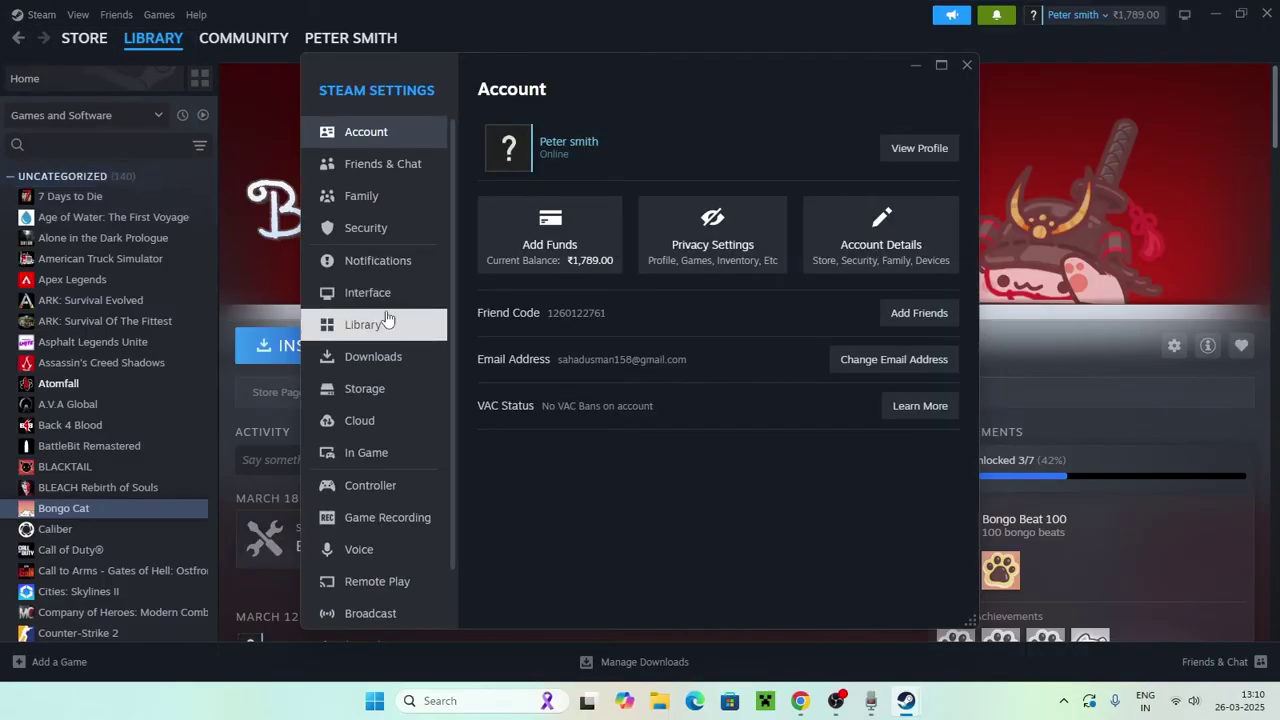
{"action": "left_click", "coordinate": [382, 363]}
{"action": "scroll", "coordinate": [772, 189], "scroll_direction": "down", "scroll_amount": 3}
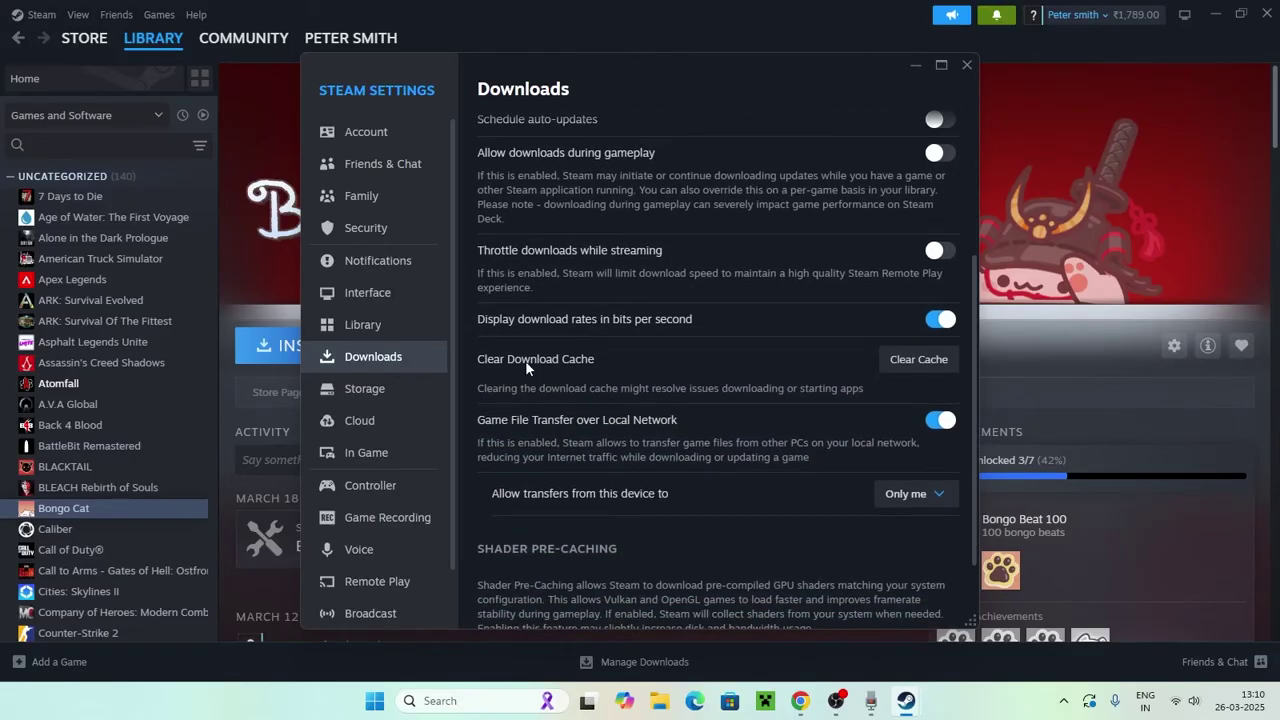
{"action": "left_click", "coordinate": [925, 359]}
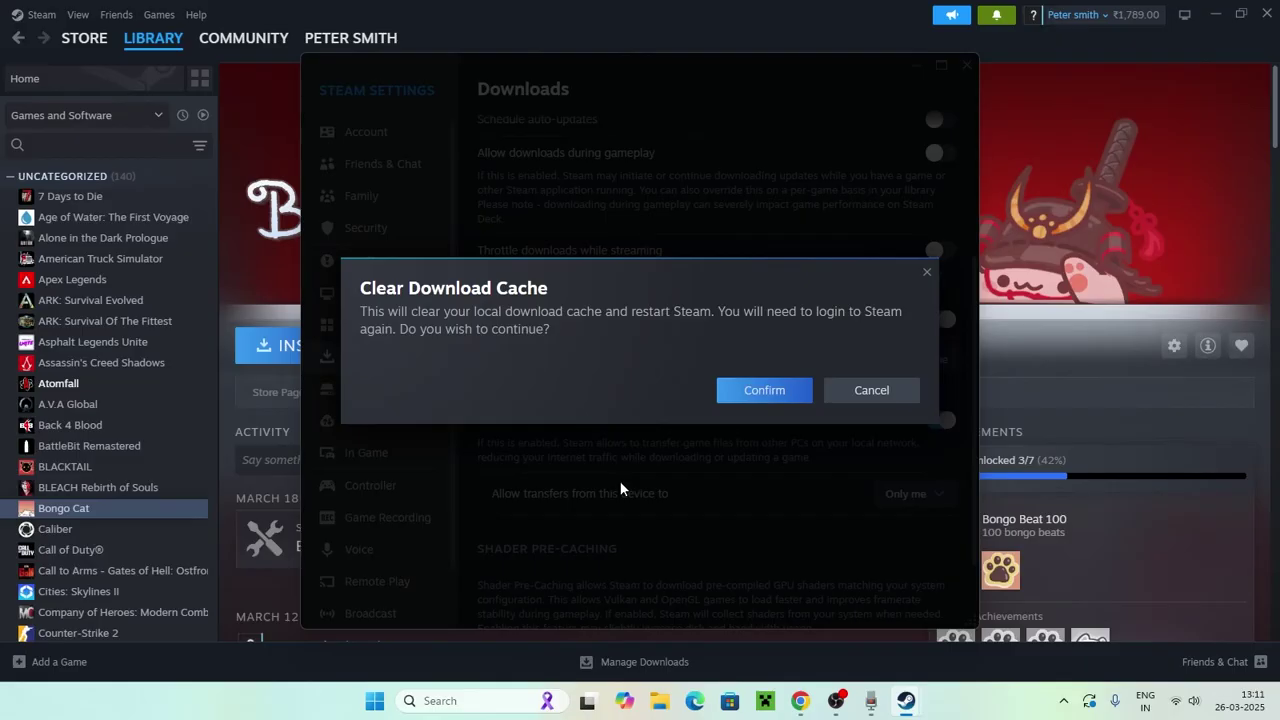
Cancel clearing the download cache and switch the download region to UK - London.
{"action": "left_click", "coordinate": [858, 398]}
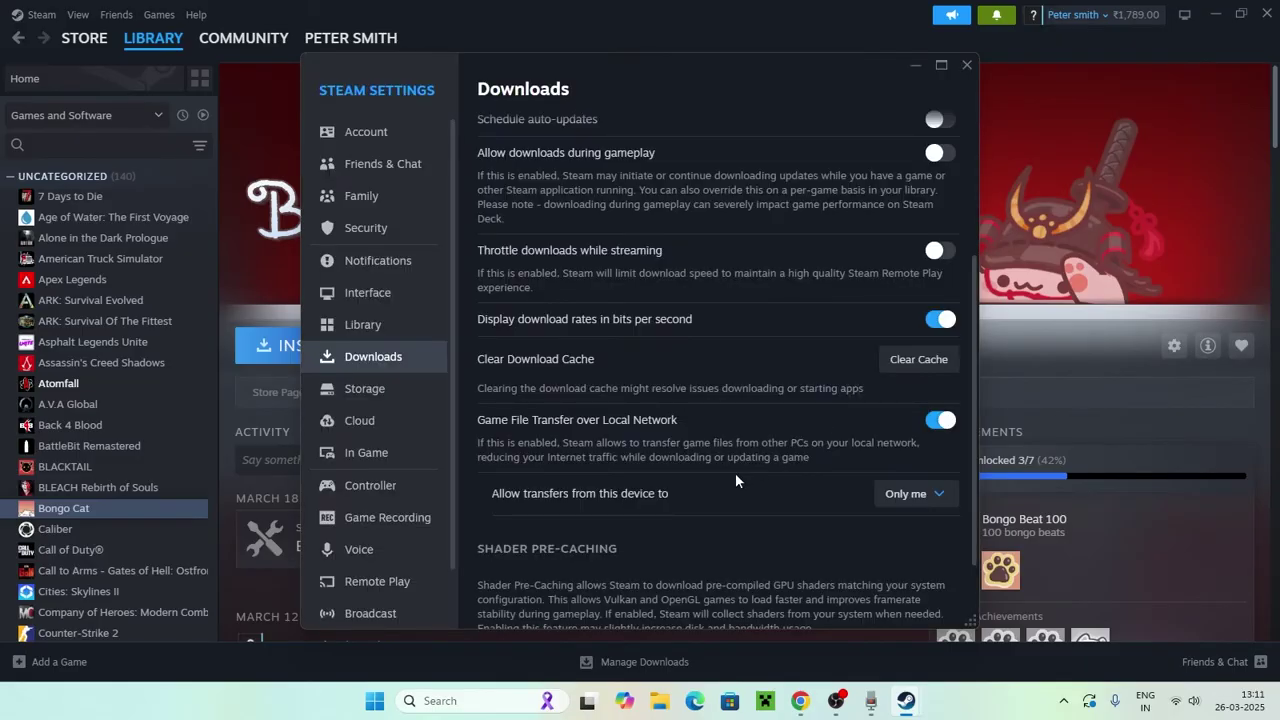
{"action": "scroll", "coordinate": [682, 412], "scroll_direction": "up", "scroll_amount": 3}
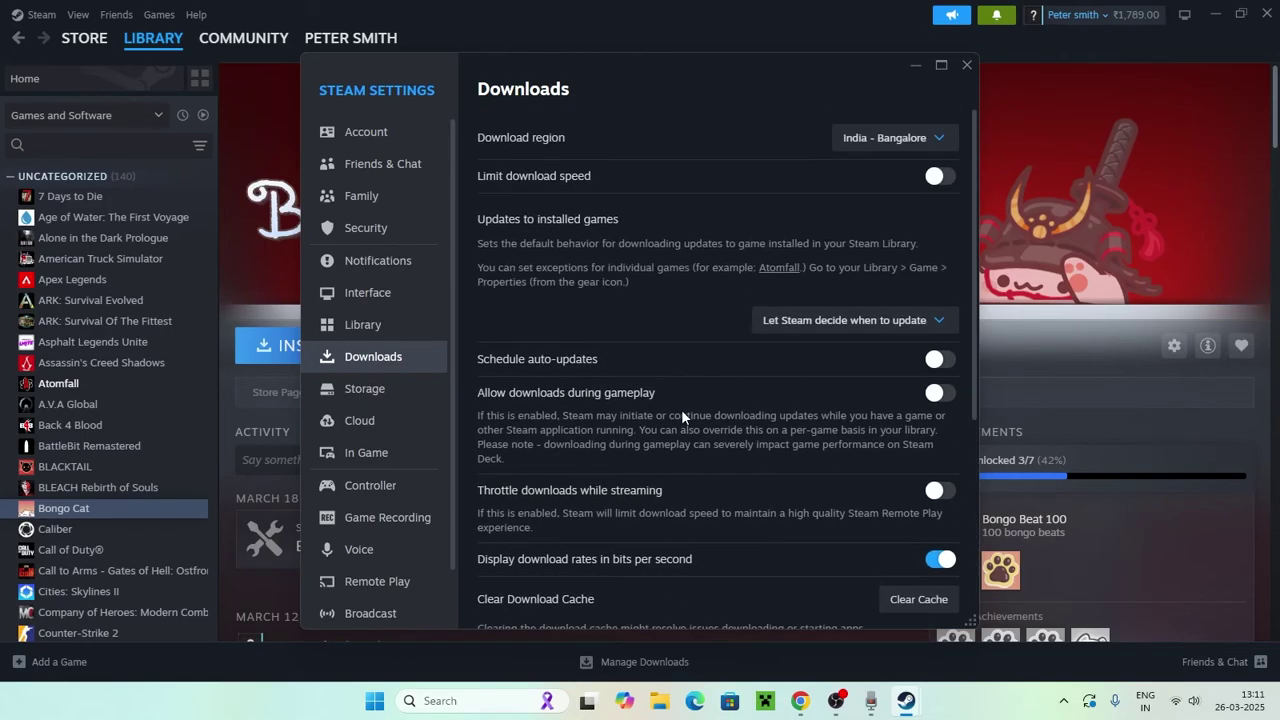
{"action": "left_click", "coordinate": [879, 139]}
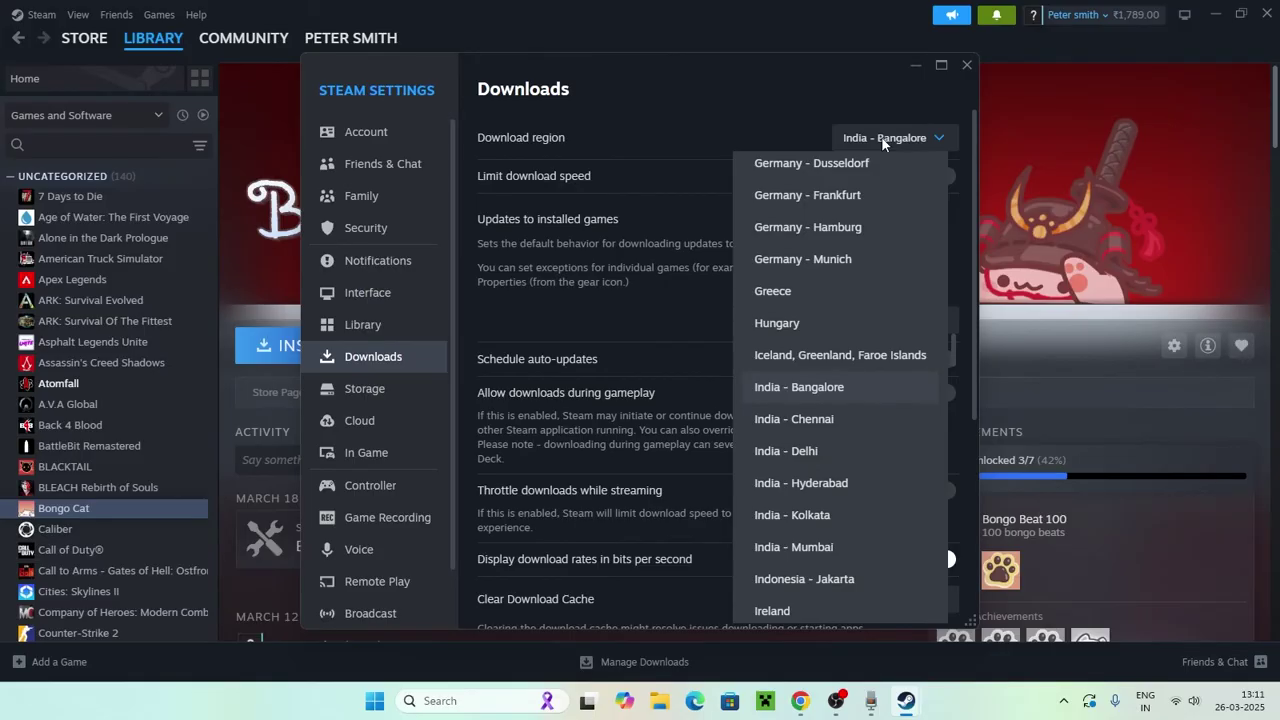
{"action": "scroll", "coordinate": [838, 300], "scroll_direction": "up", "scroll_amount": 1}
{"action": "scroll", "coordinate": [838, 305], "scroll_direction": "up", "scroll_amount": 3}
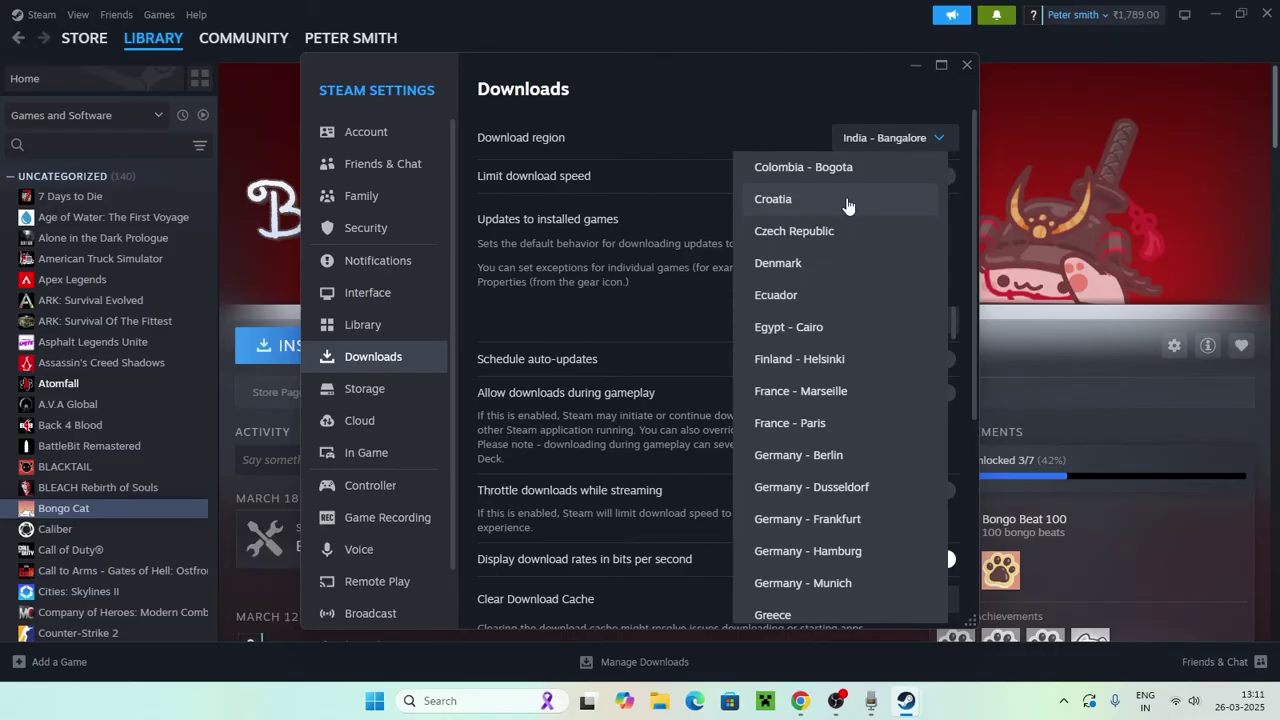
{"action": "scroll", "coordinate": [835, 242], "scroll_direction": "down", "scroll_amount": 2}
{"action": "scroll", "coordinate": [835, 242], "scroll_direction": "down", "scroll_amount": 15}
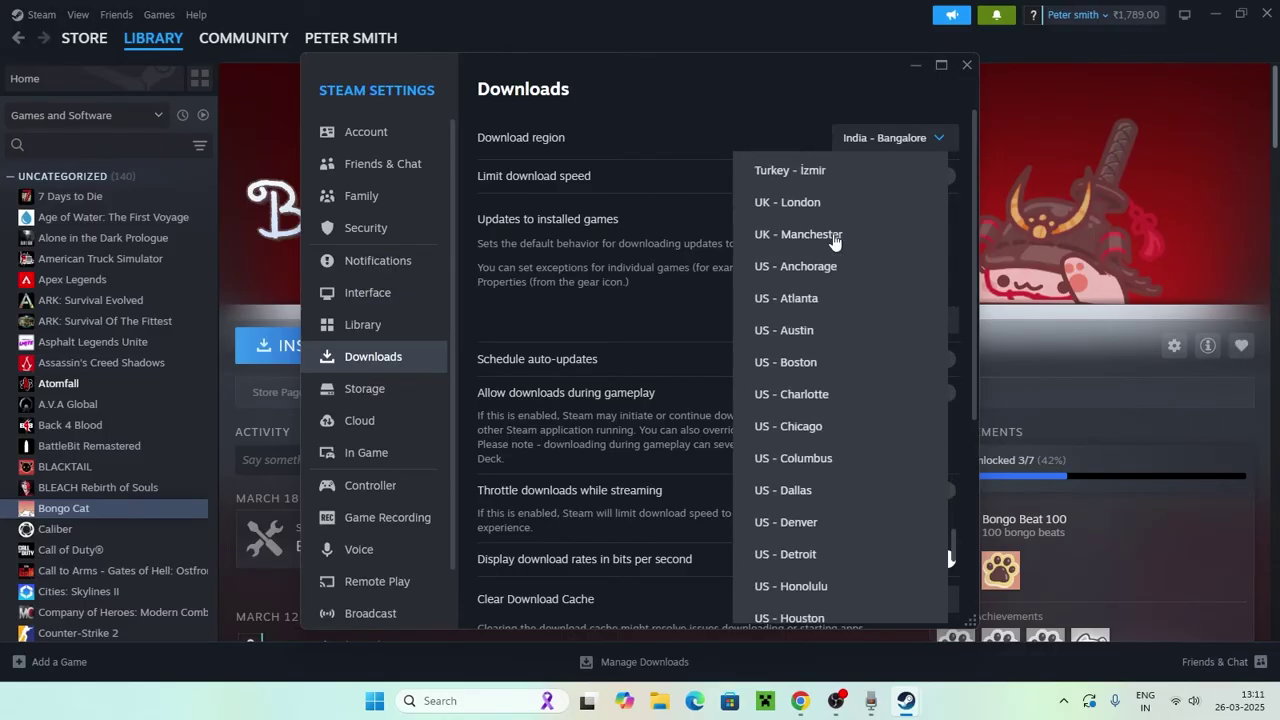
{"action": "scroll", "coordinate": [835, 242], "scroll_direction": "down", "scroll_amount": 2}
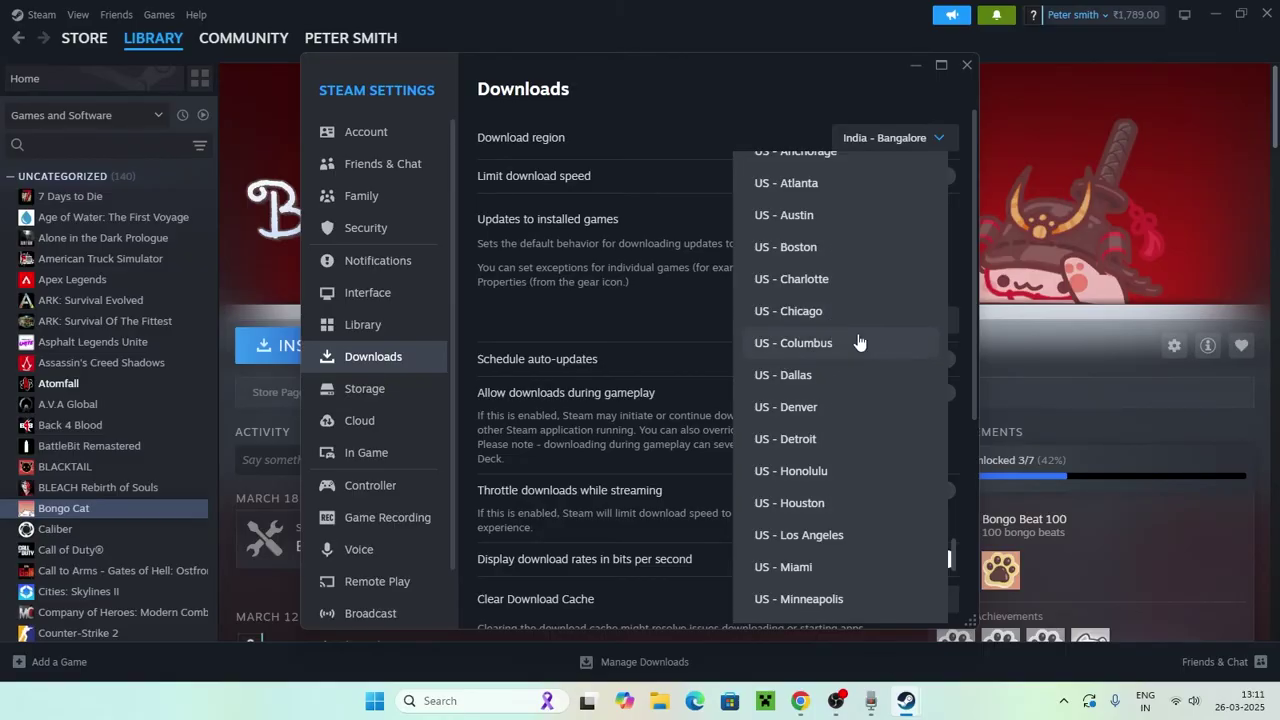
{"action": "scroll", "coordinate": [849, 298], "scroll_direction": "up", "scroll_amount": 1}
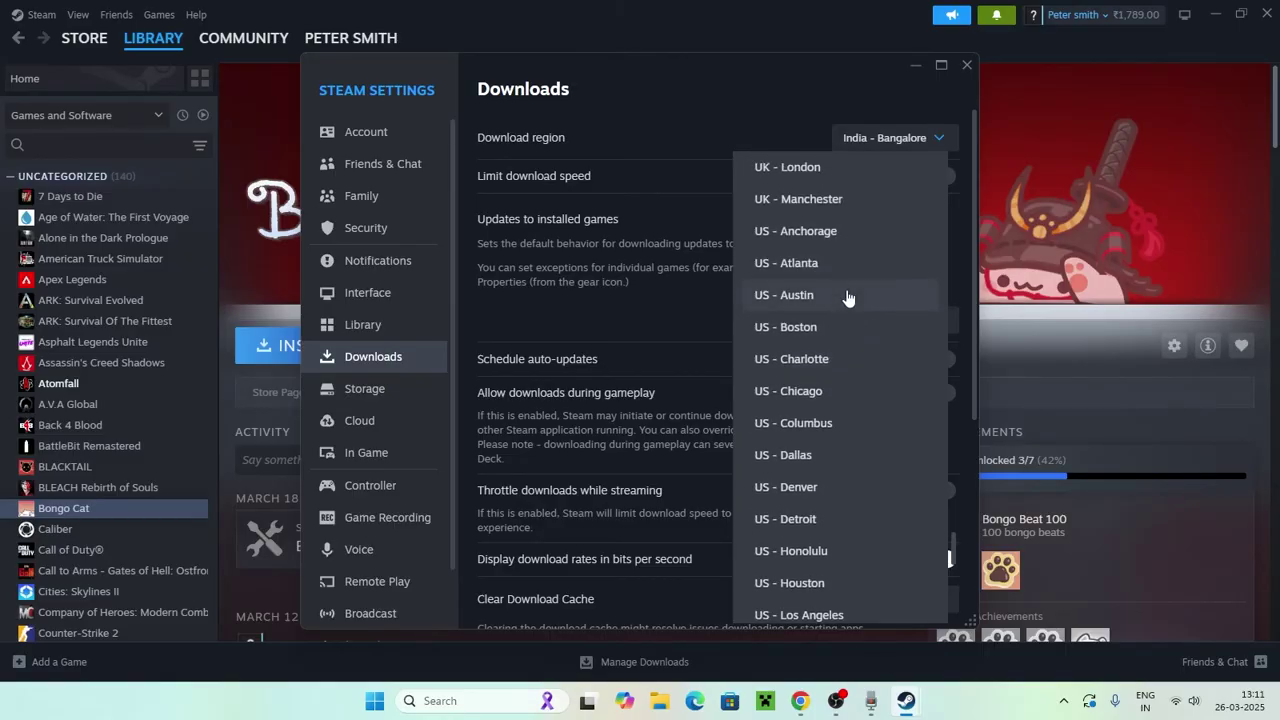
{"action": "scroll", "coordinate": [847, 290], "scroll_direction": "up", "scroll_amount": 1}
{"action": "left_click", "coordinate": [820, 246]}
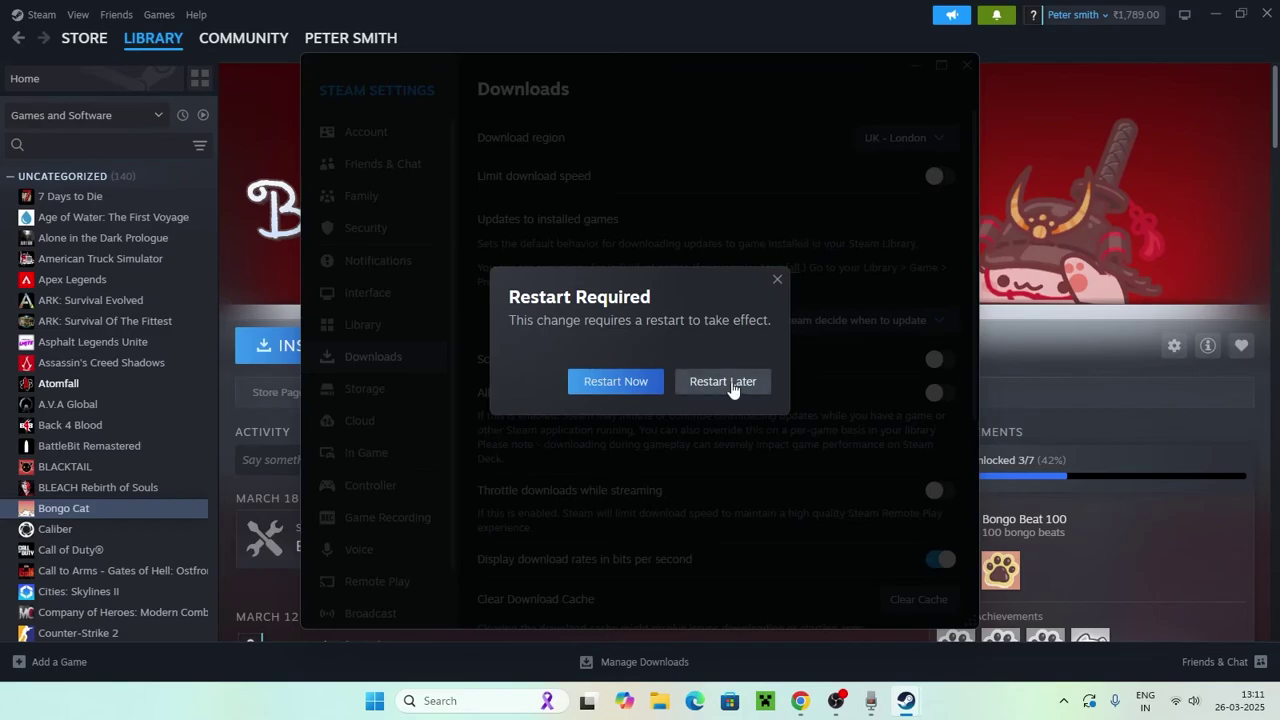
{"action": "left_click", "coordinate": [777, 279]}
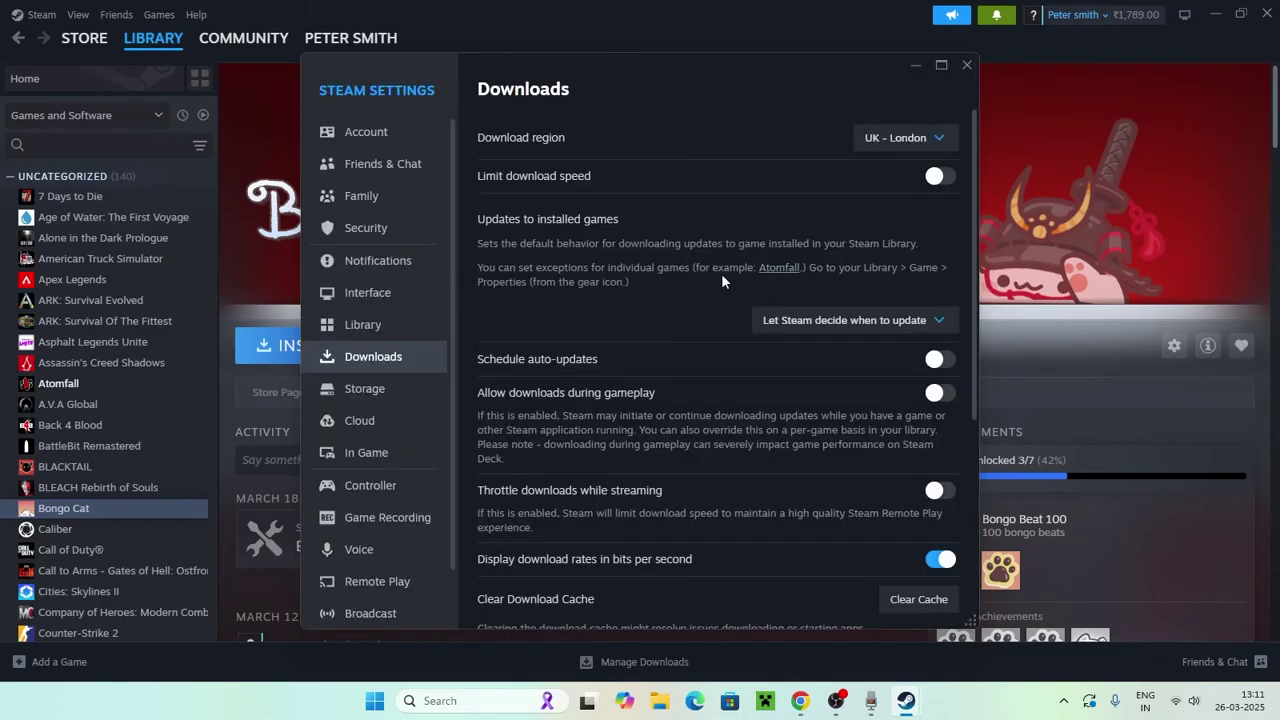
Set the download region back to India - Bangalore and choose Restart Later.
{"action": "left_click", "coordinate": [928, 135]}
{"action": "scroll", "coordinate": [877, 226], "scroll_direction": "up", "scroll_amount": 10}
{"action": "scroll", "coordinate": [876, 228], "scroll_direction": "up", "scroll_amount": 15}
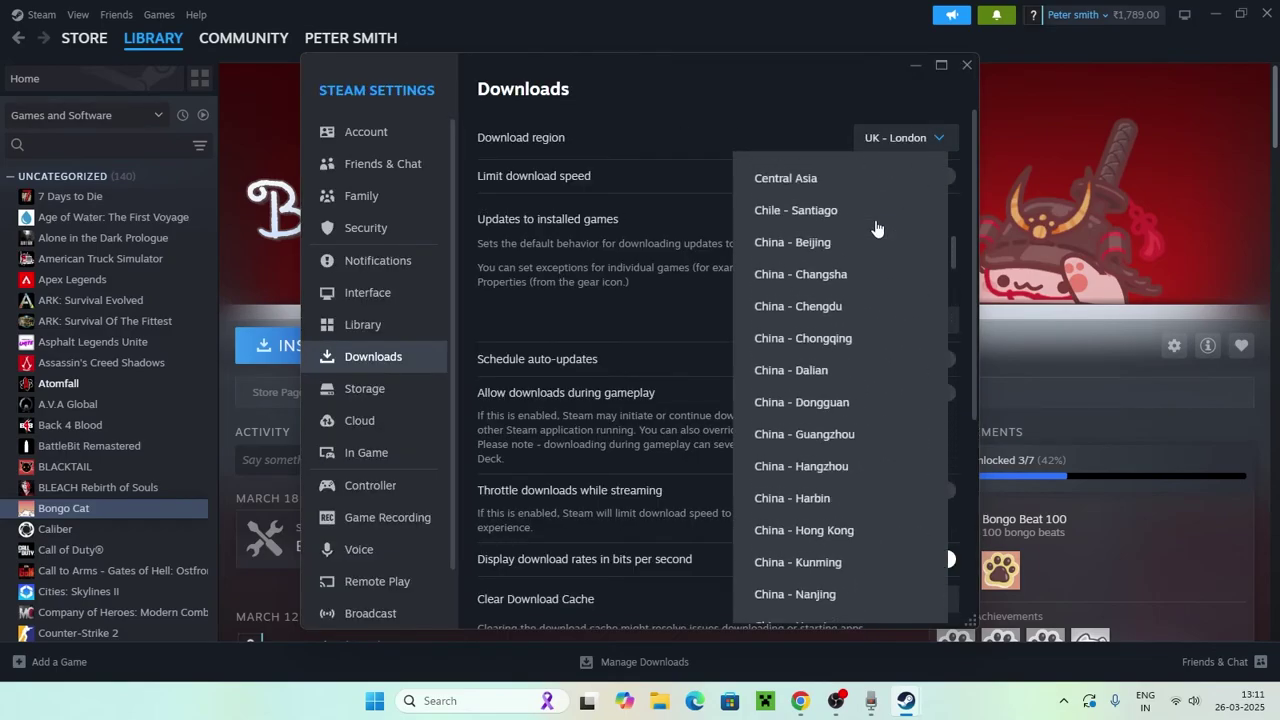
{"action": "scroll", "coordinate": [876, 228], "scroll_direction": "down", "scroll_amount": 15}
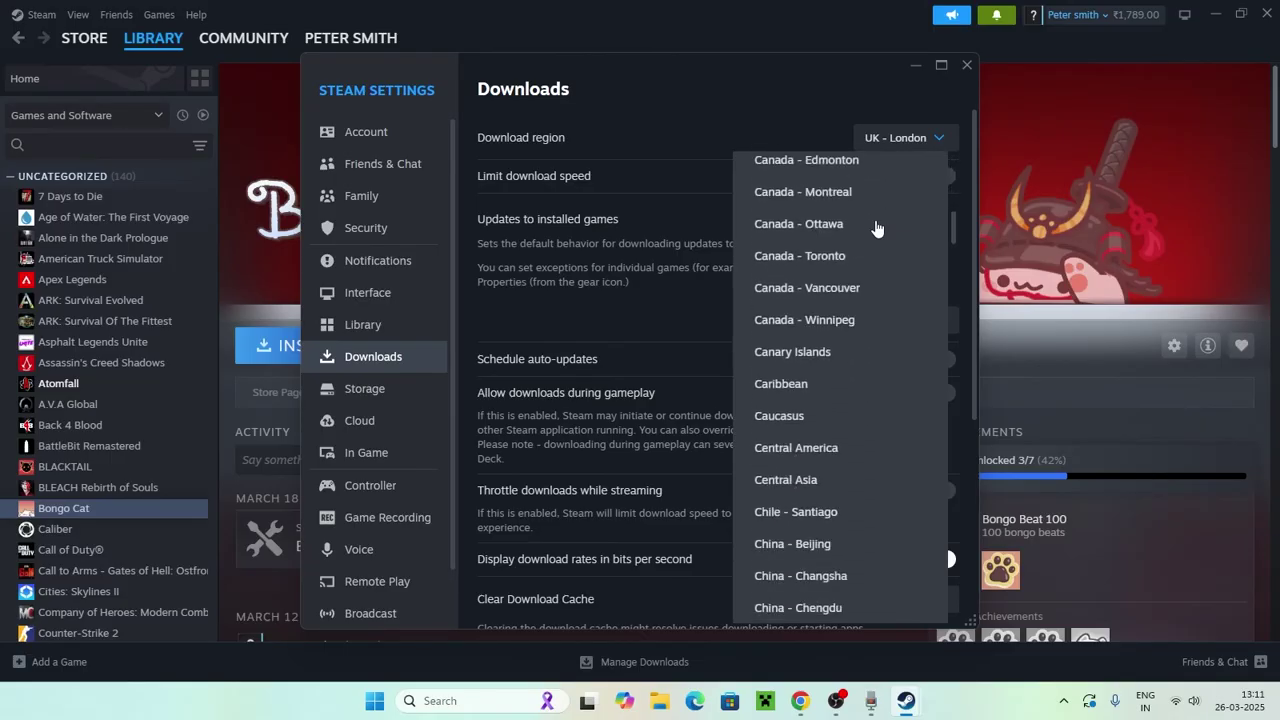
{"action": "scroll", "coordinate": [876, 228], "scroll_direction": "down", "scroll_amount": 3}
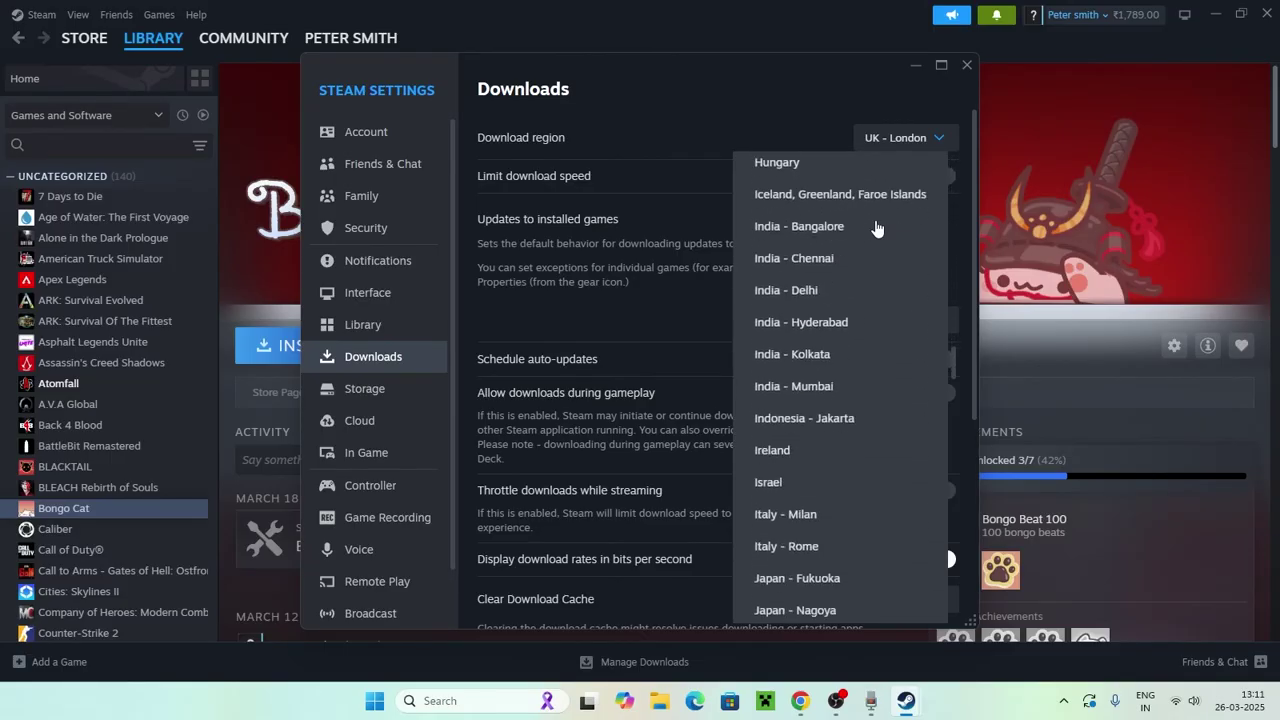
{"action": "left_click", "coordinate": [850, 228]}
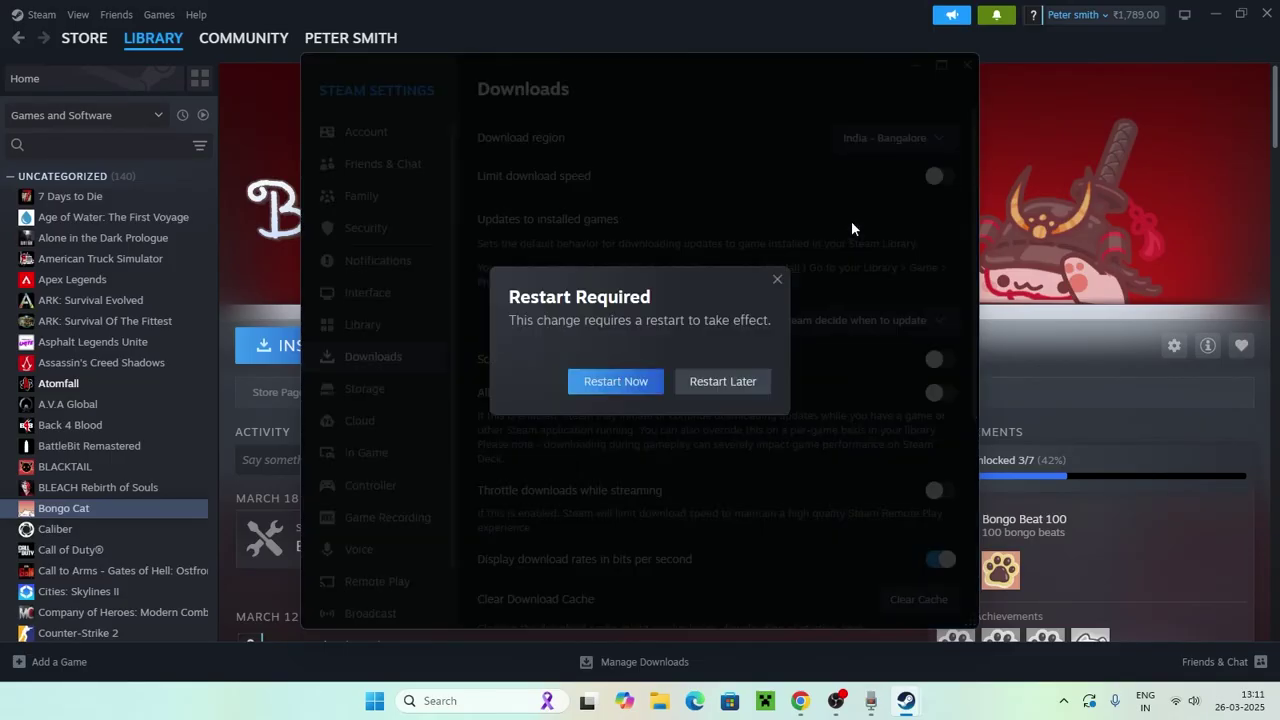
{"action": "left_click", "coordinate": [712, 382]}
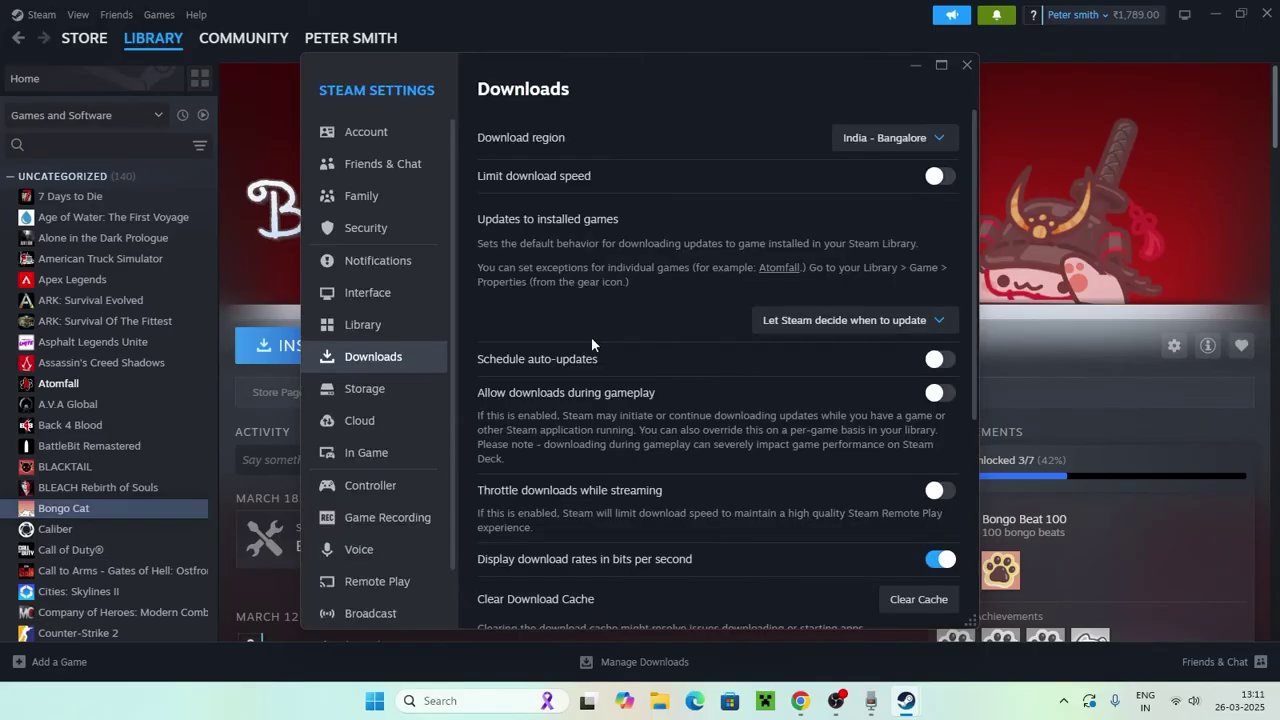
Close Steam's settings, minimize Steam, and open Control Panel by searching 'control'.
{"action": "left_click", "coordinate": [967, 66]}
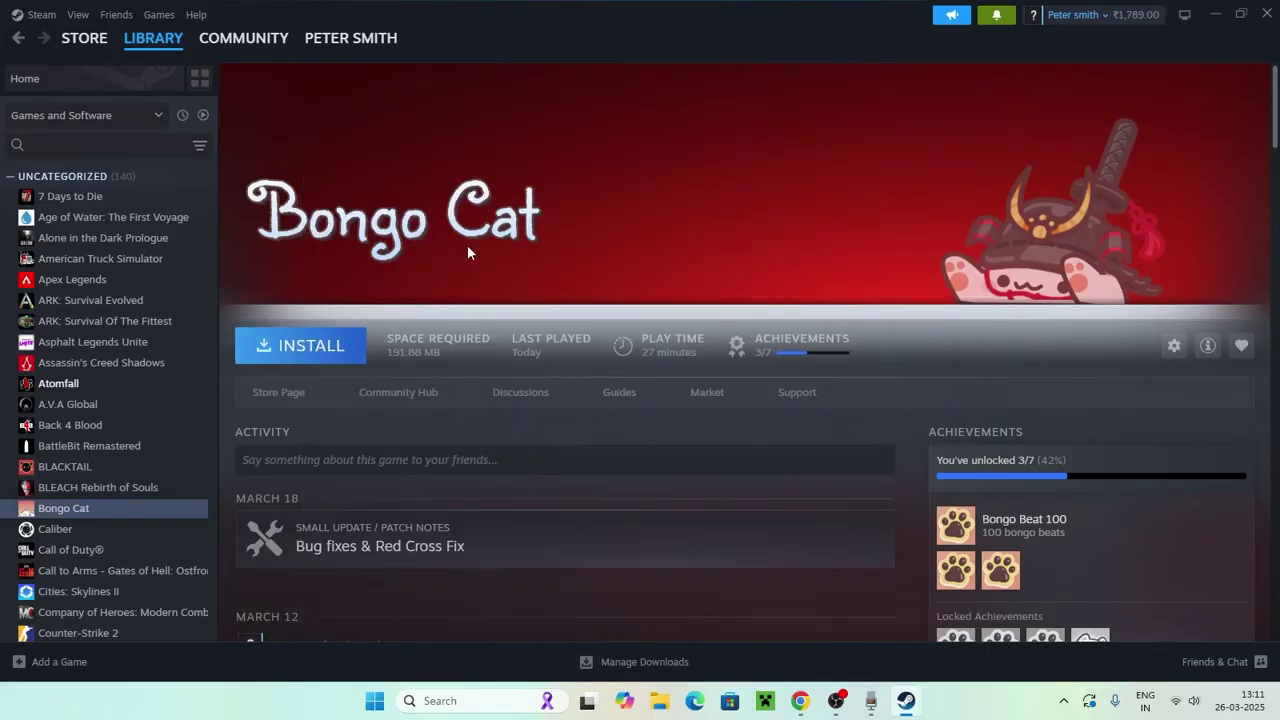
{"action": "left_click", "coordinate": [1215, 14]}
{"action": "left_click", "coordinate": [462, 701]}
{"action": "type", "text": "control Pane"}
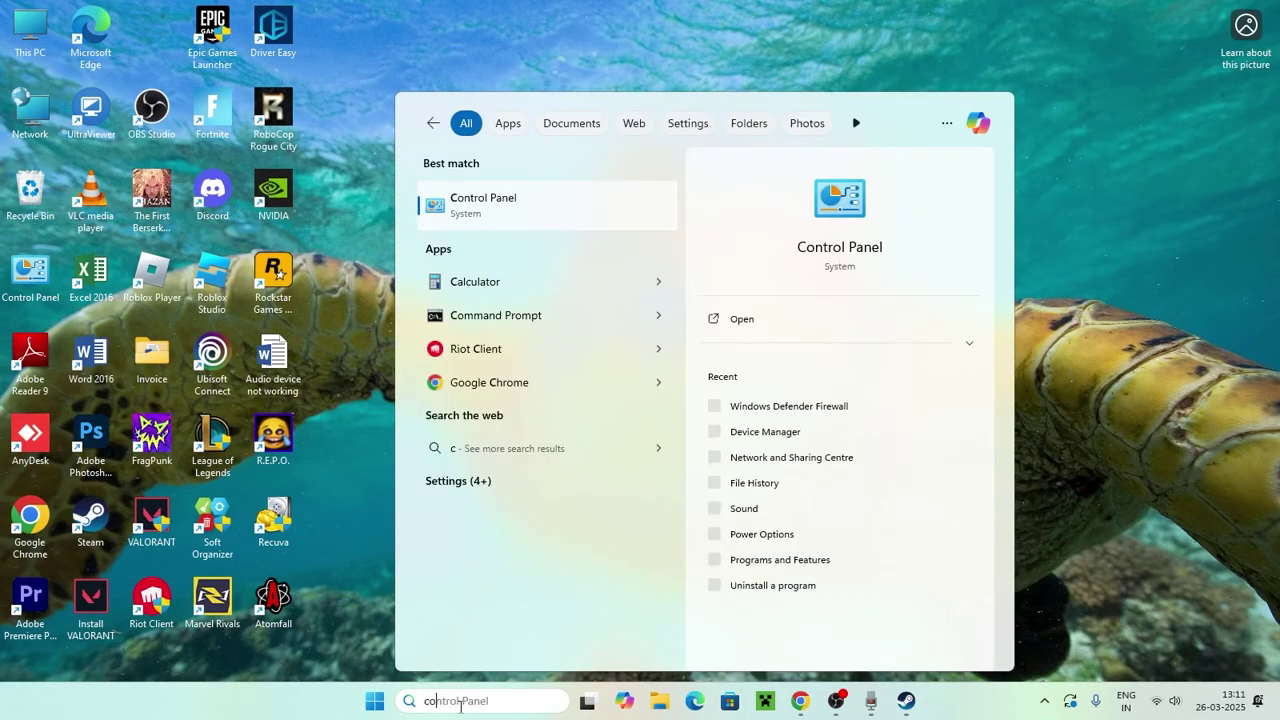
{"action": "type", "text": "l"}
{"action": "left_click", "coordinate": [418, 206]}
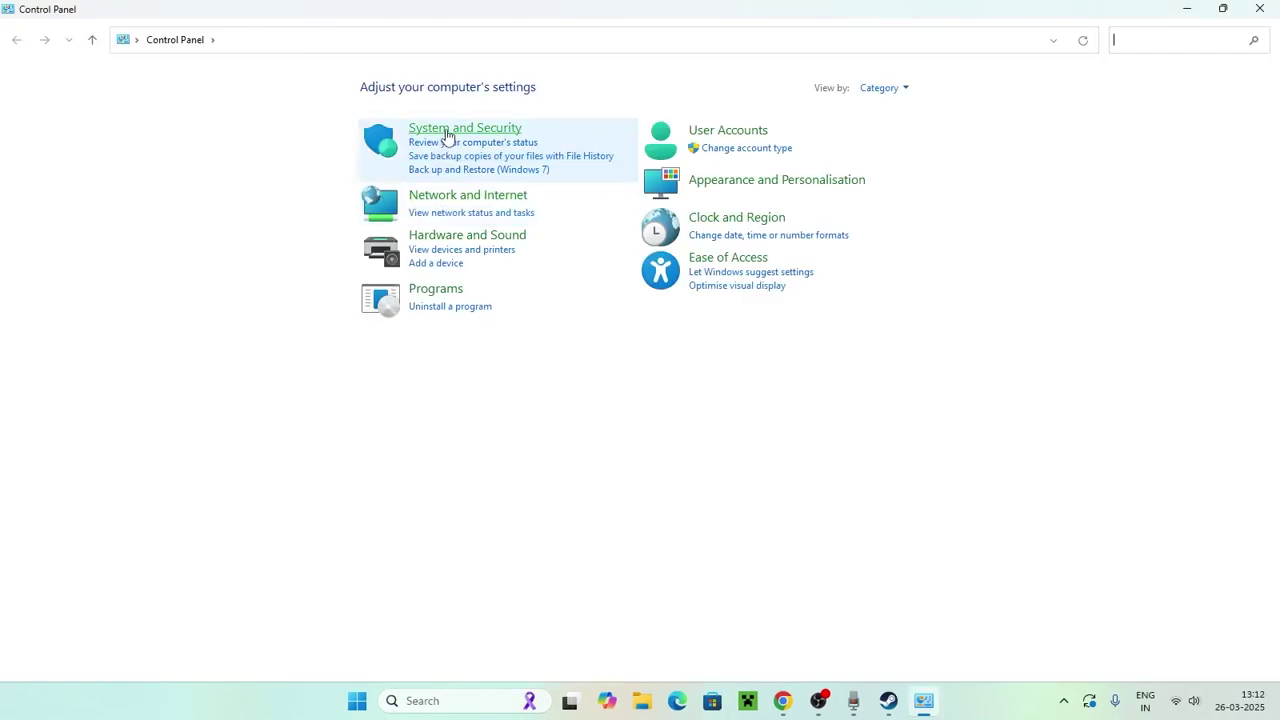
Go to System and Security > Windows Defender Firewall and review the allowed-apps list.
{"action": "left_click", "coordinate": [443, 129]}
{"action": "left_click", "coordinate": [320, 143]}
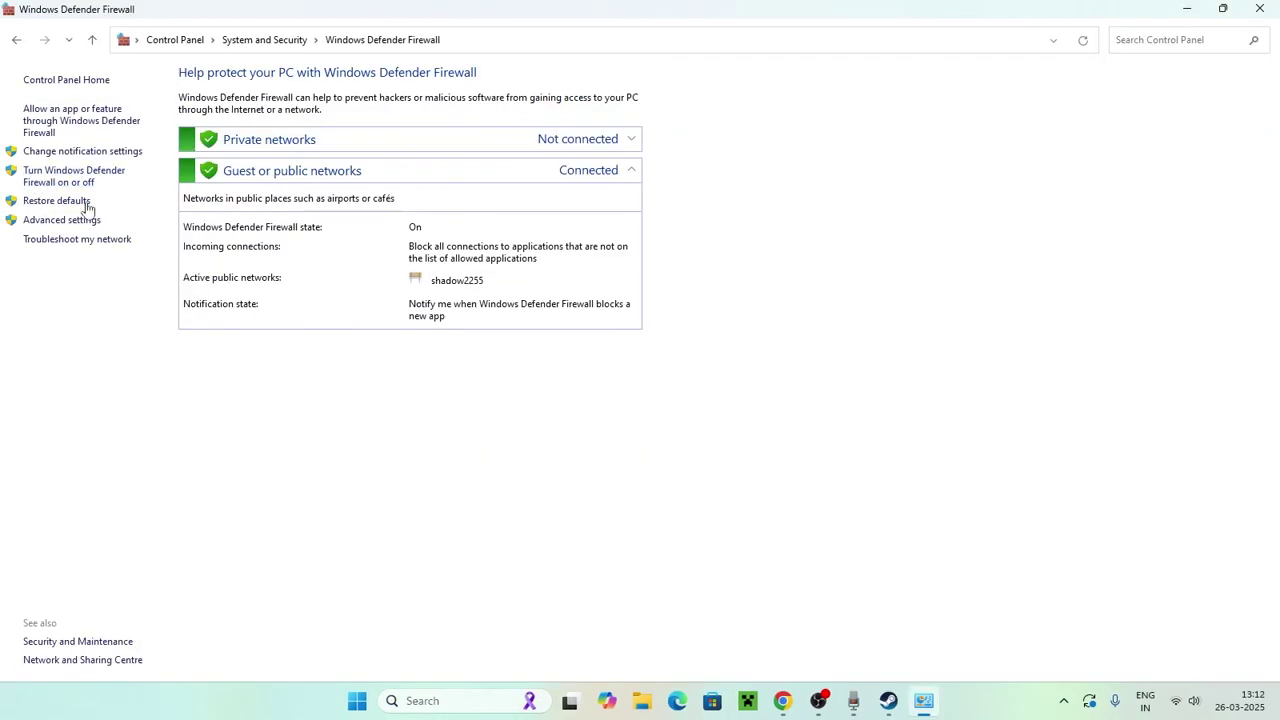
{"action": "left_click", "coordinate": [46, 122]}
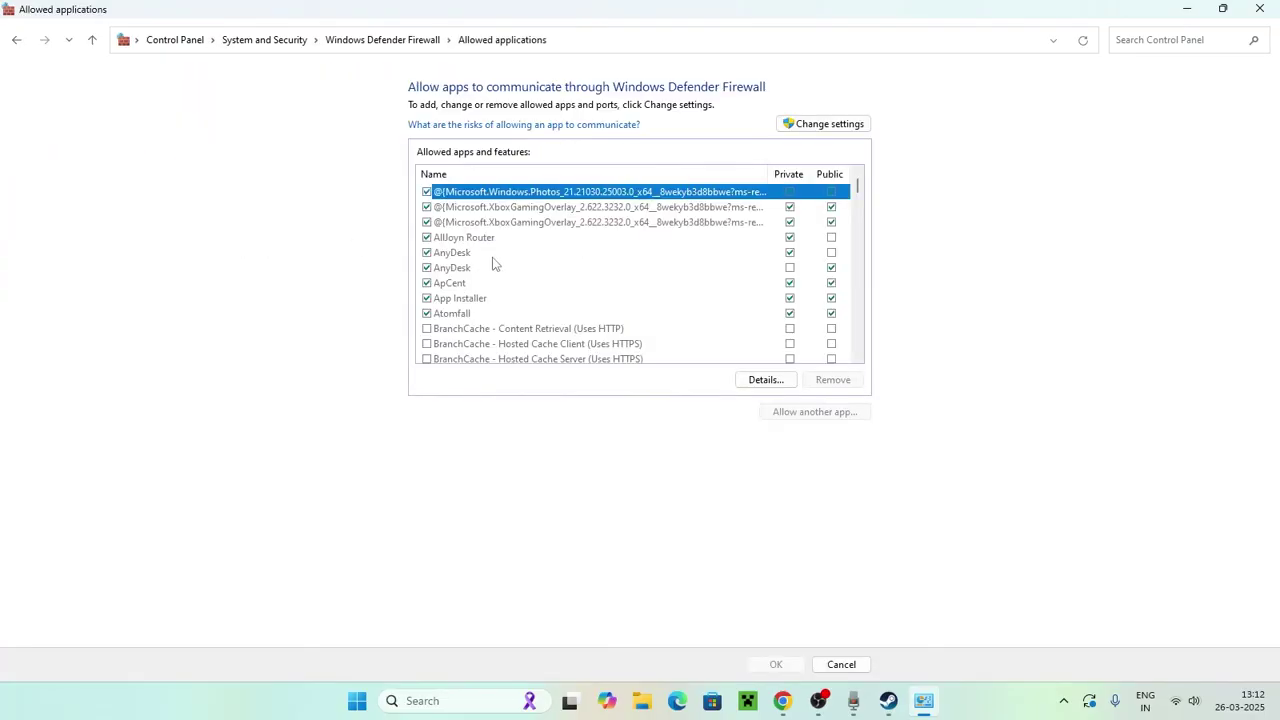
{"action": "scroll", "coordinate": [494, 260], "scroll_direction": "down", "scroll_amount": 6}
{"action": "scroll", "coordinate": [492, 262], "scroll_direction": "down", "scroll_amount": 12}
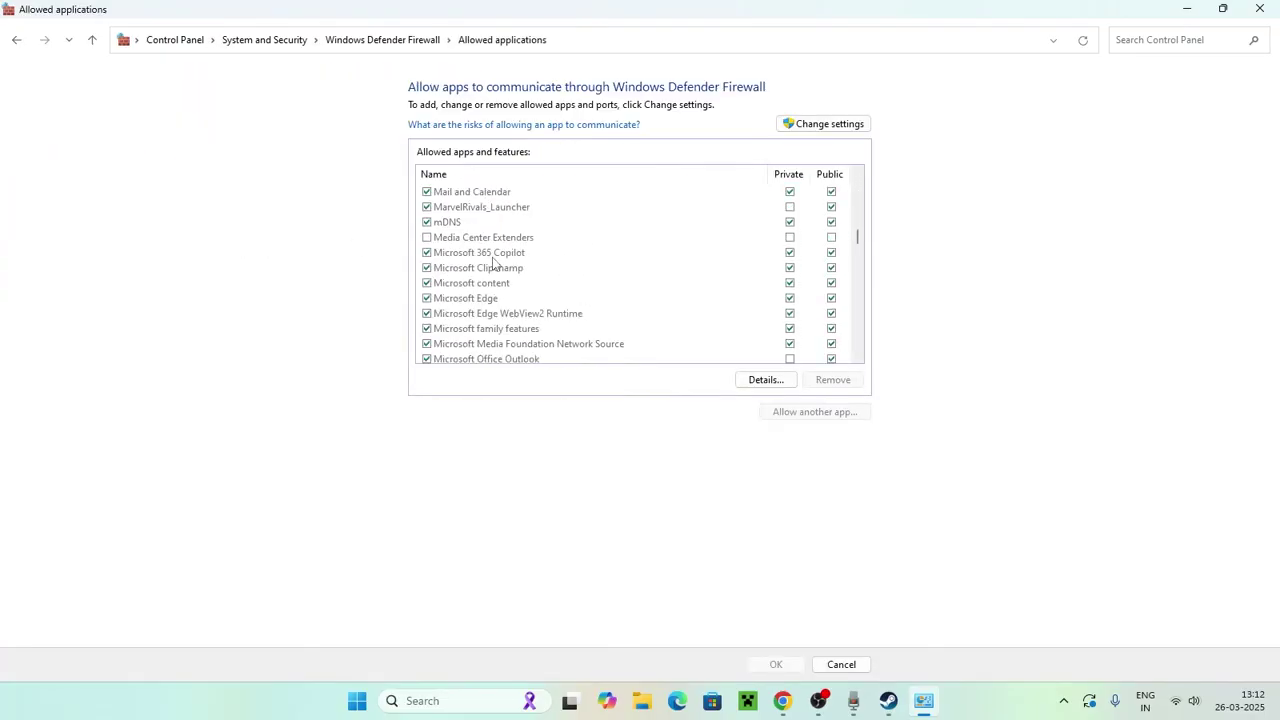
{"action": "scroll", "coordinate": [492, 262], "scroll_direction": "down", "scroll_amount": 4}
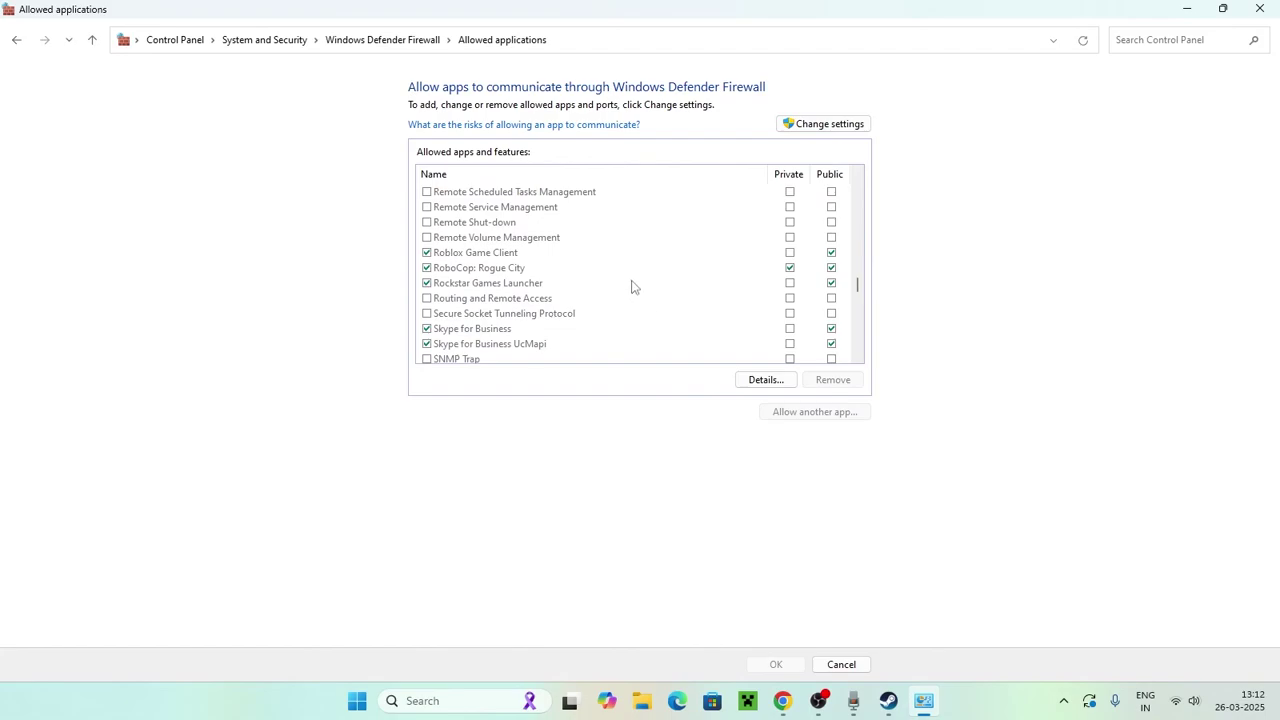
{"action": "left_click", "coordinate": [1187, 9]}
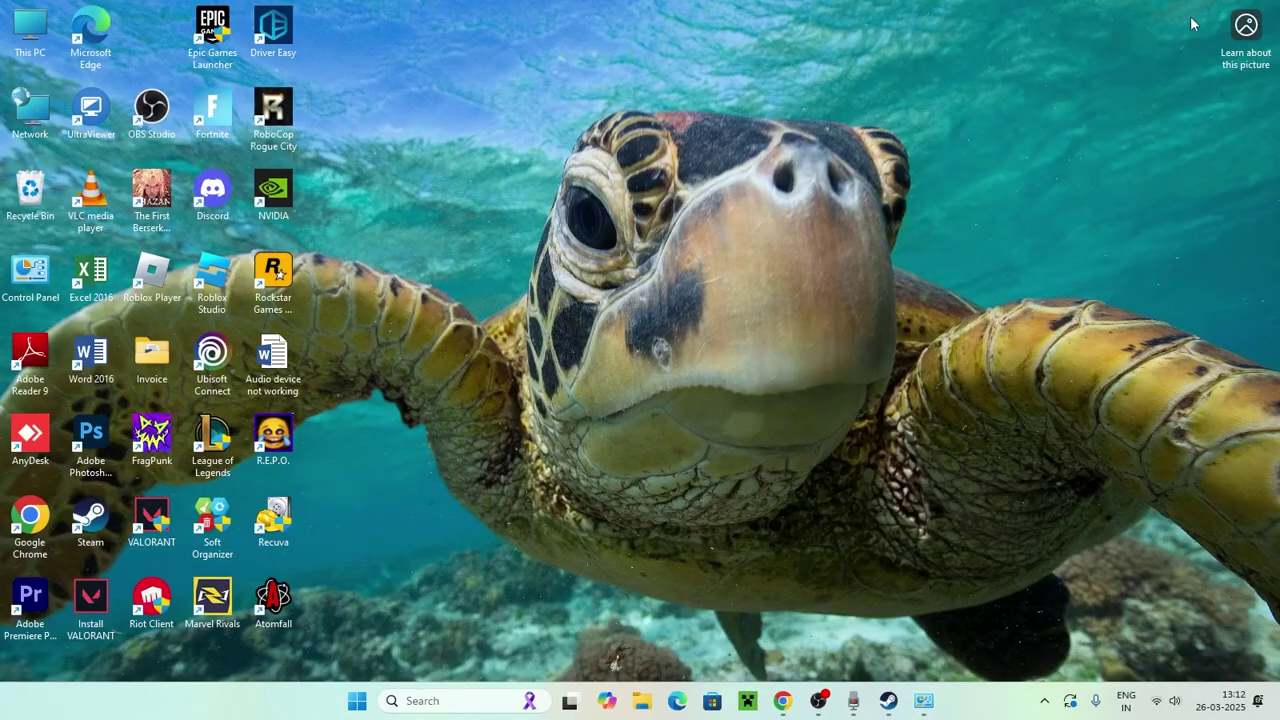
Copy the Steam folder path C:\Program Files (x86)\Steam from its file location, then return to the firewall list.
{"action": "right_click", "coordinate": [102, 538]}
{"action": "left_click", "coordinate": [300, 271]}
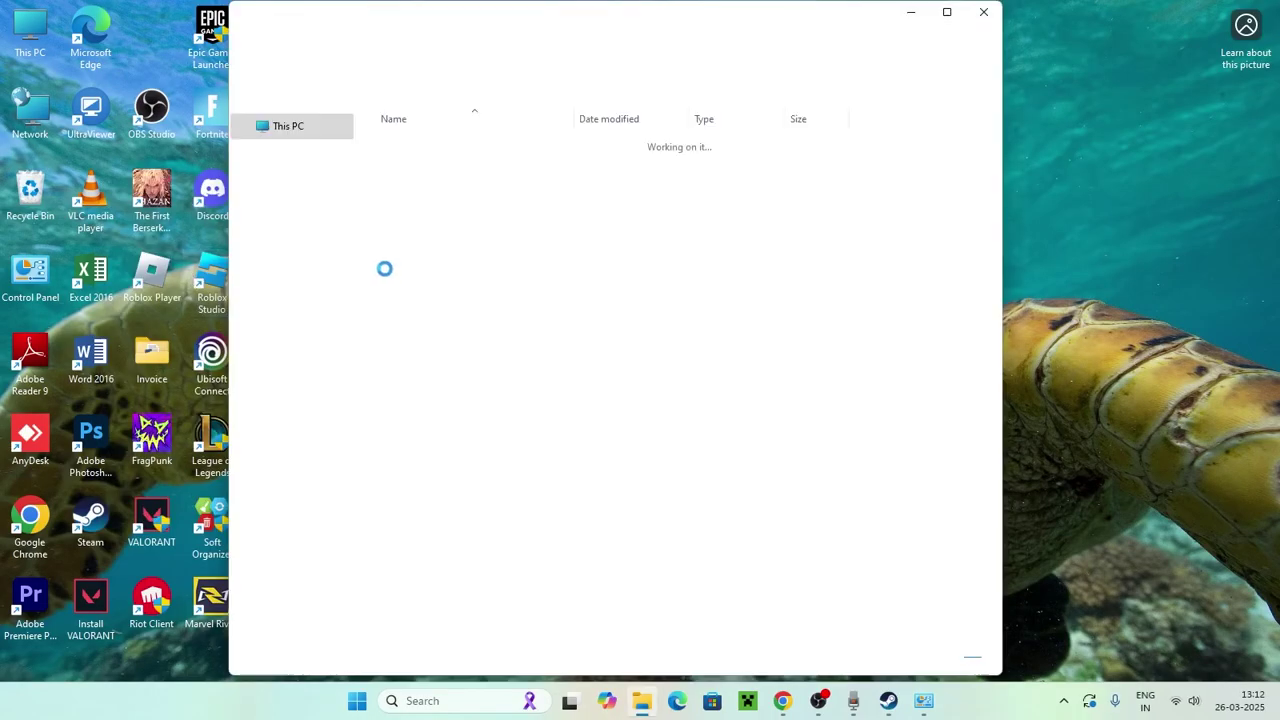
{"action": "scroll", "coordinate": [934, 300], "scroll_direction": "up", "scroll_amount": 10}
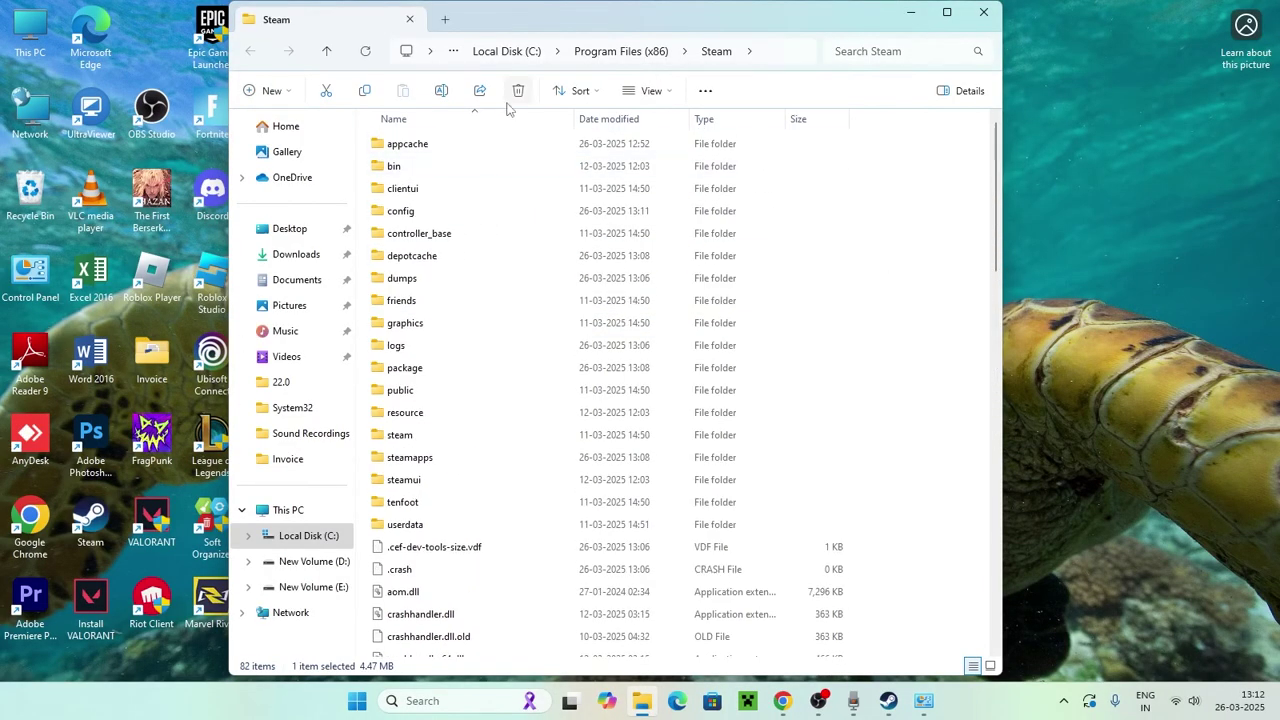
{"action": "left_click", "coordinate": [772, 57]}
{"action": "right_click", "coordinate": [480, 54]}
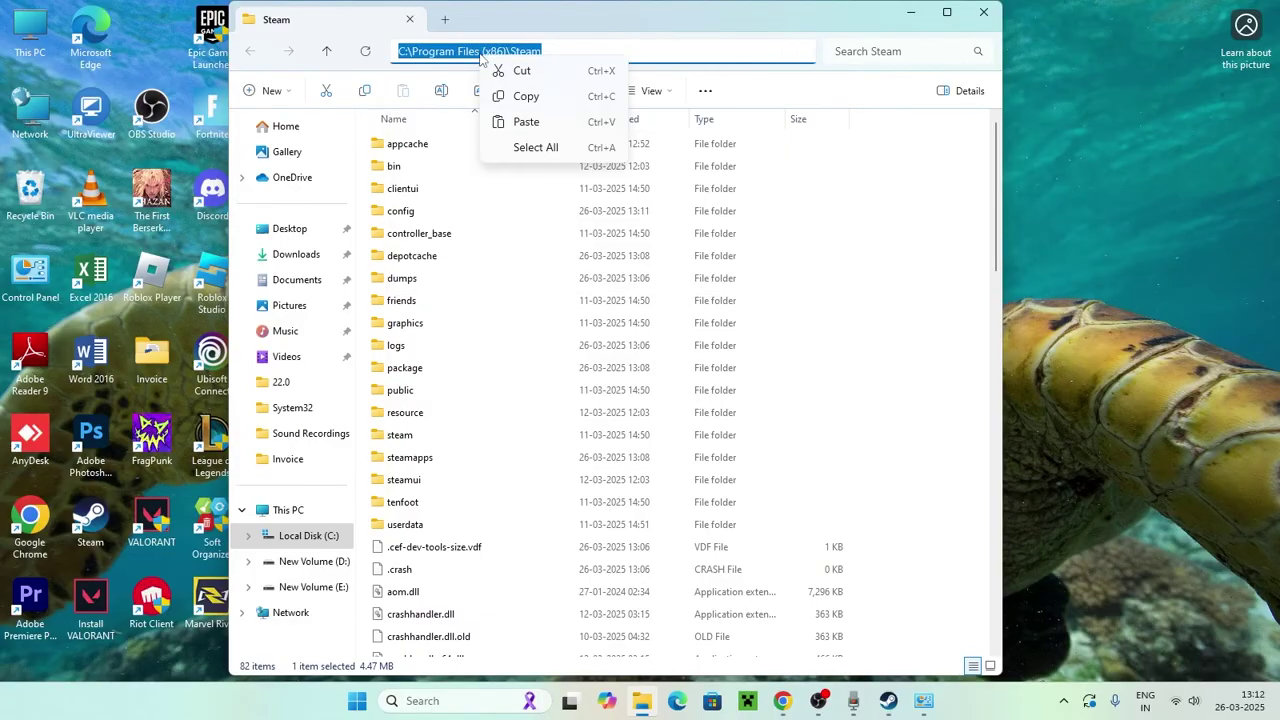
{"action": "left_click", "coordinate": [515, 96]}
{"action": "left_click", "coordinate": [983, 13]}
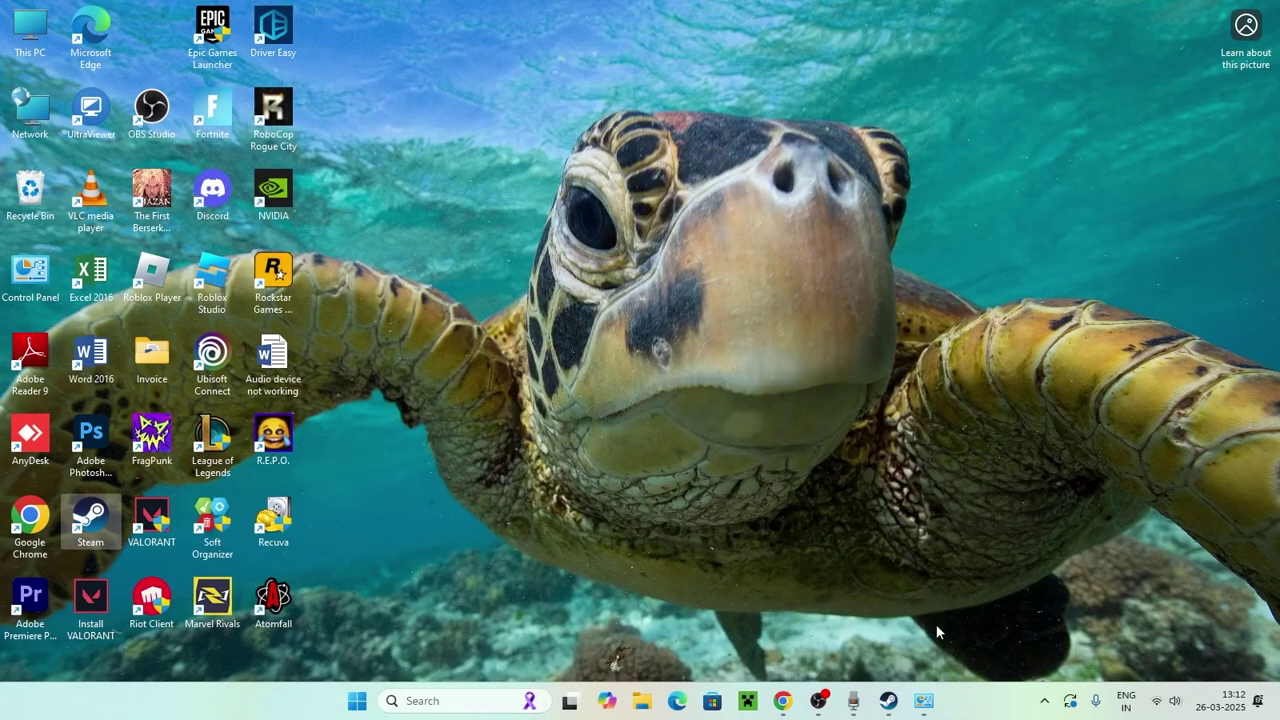
{"action": "left_click", "coordinate": [923, 700]}
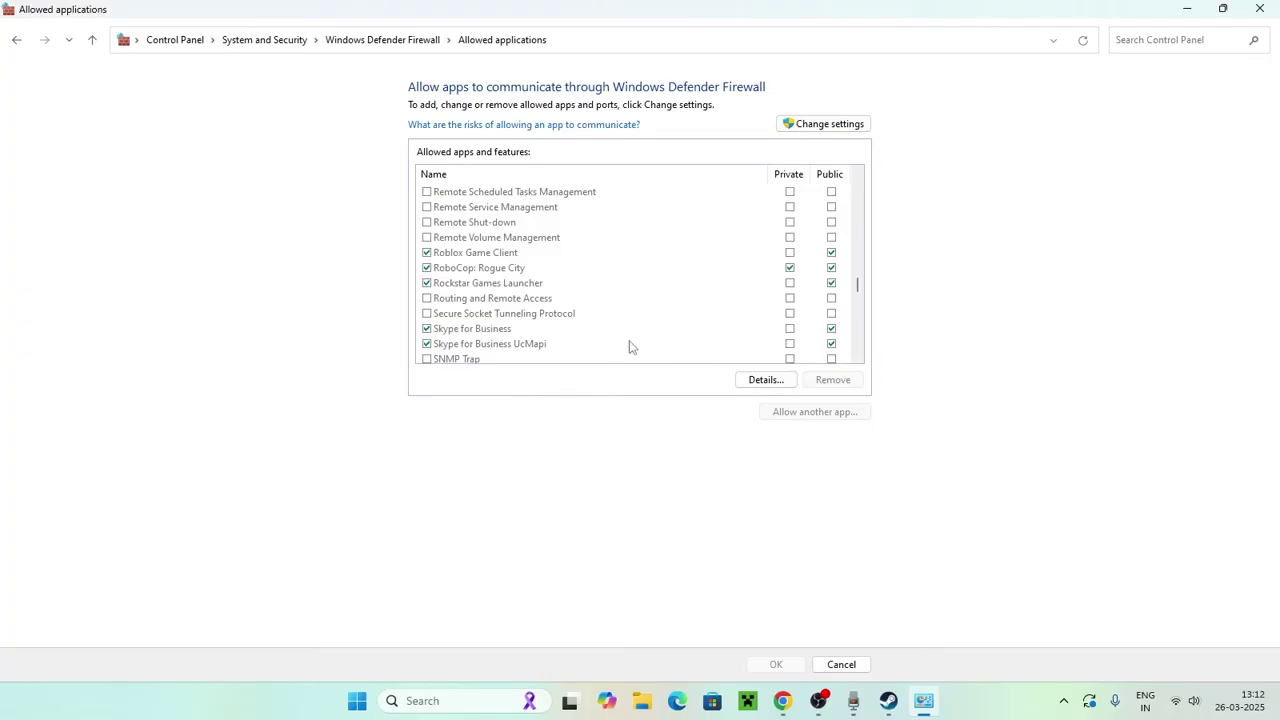
Start allowing another app through the firewall and browse to the pasted Steam folder.
{"action": "left_click", "coordinate": [823, 123]}
{"action": "left_click", "coordinate": [822, 414]}
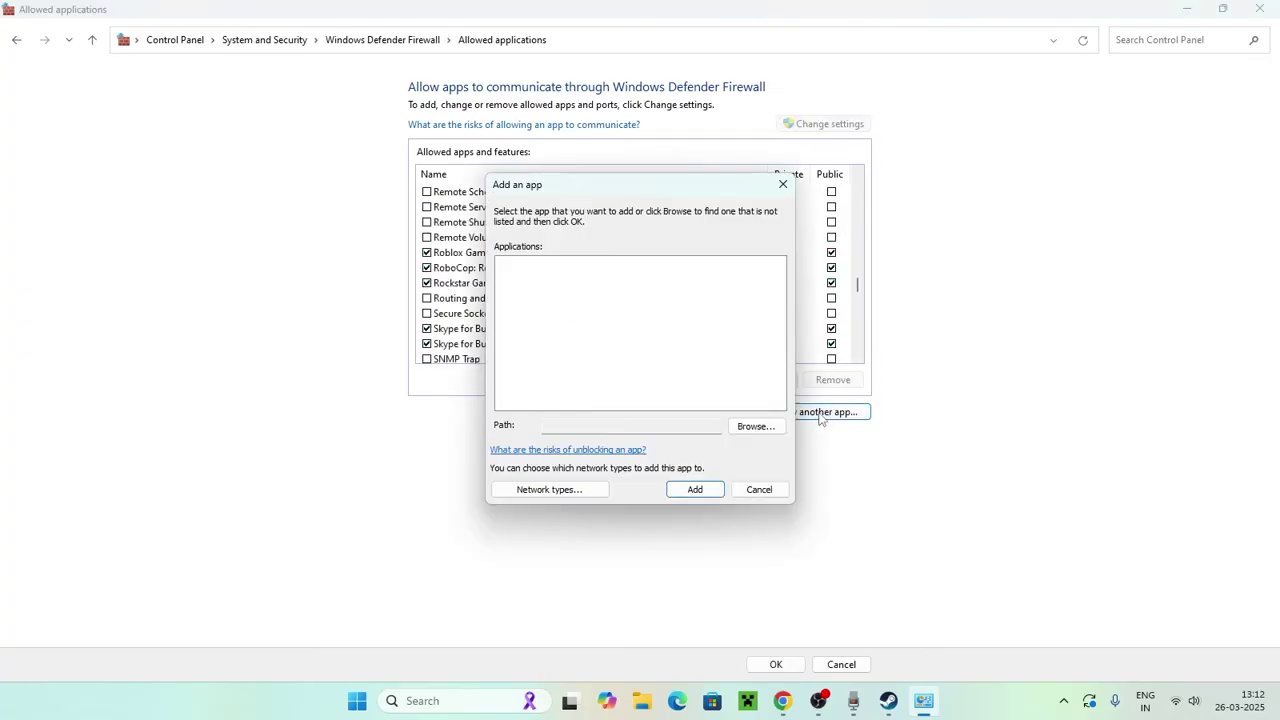
{"action": "left_click", "coordinate": [741, 430]}
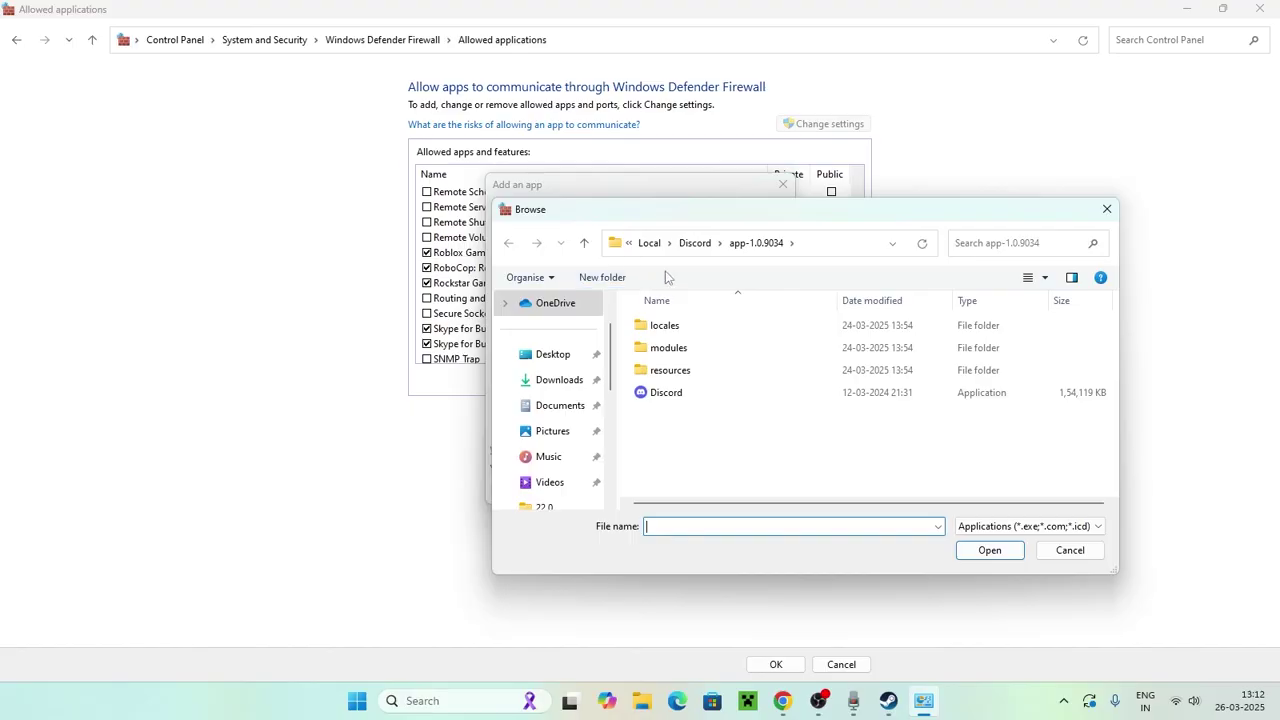
{"action": "left_click", "coordinate": [700, 243]}
{"action": "left_click", "coordinate": [840, 240]}
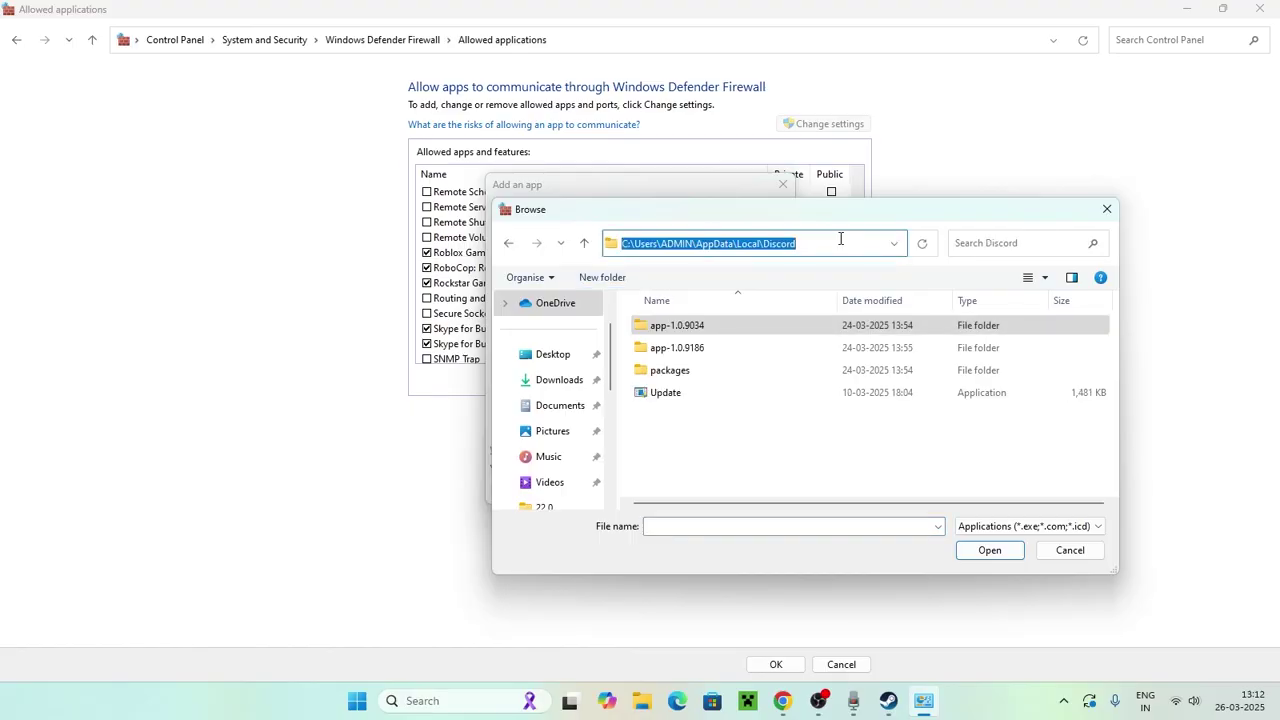
{"action": "key", "text": "BackSpace"}
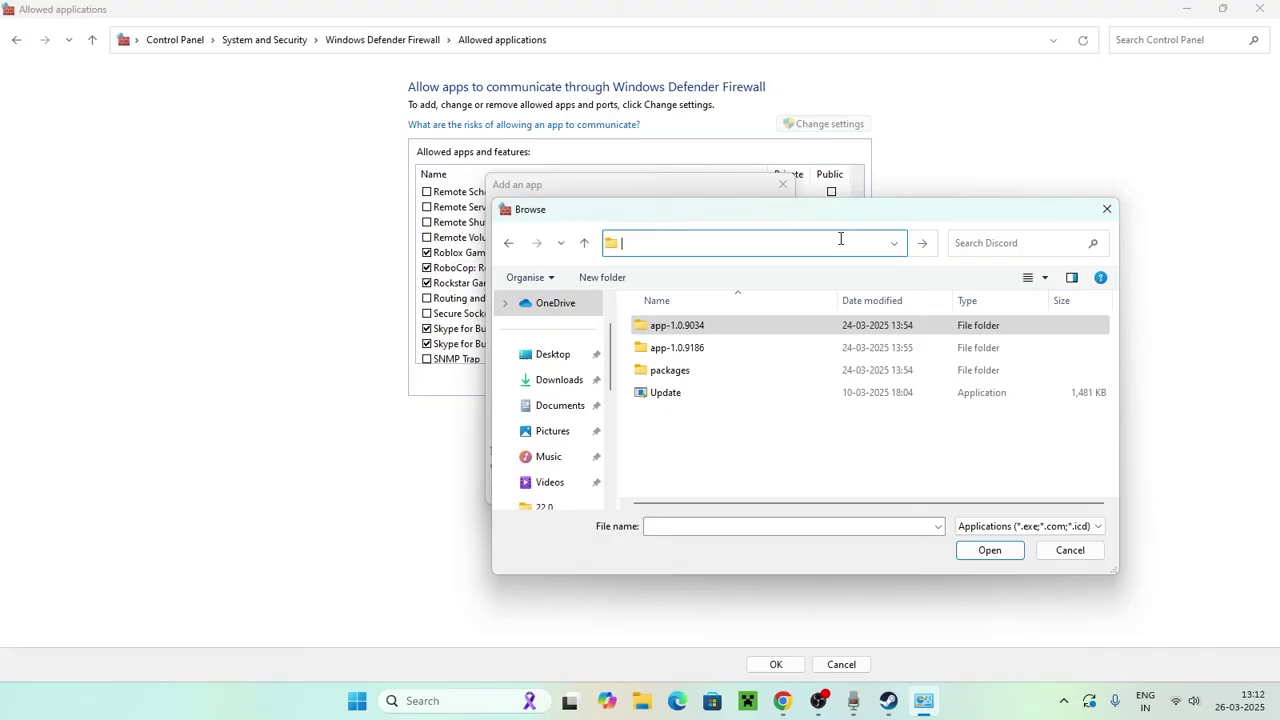
{"action": "key", "text": "ctrl+v"}
{"action": "key", "text": "Return"}
Pick steam.exe and try adding it, dismissing the error that it is already listed.
{"action": "scroll", "coordinate": [752, 375], "scroll_direction": "down", "scroll_amount": 1}
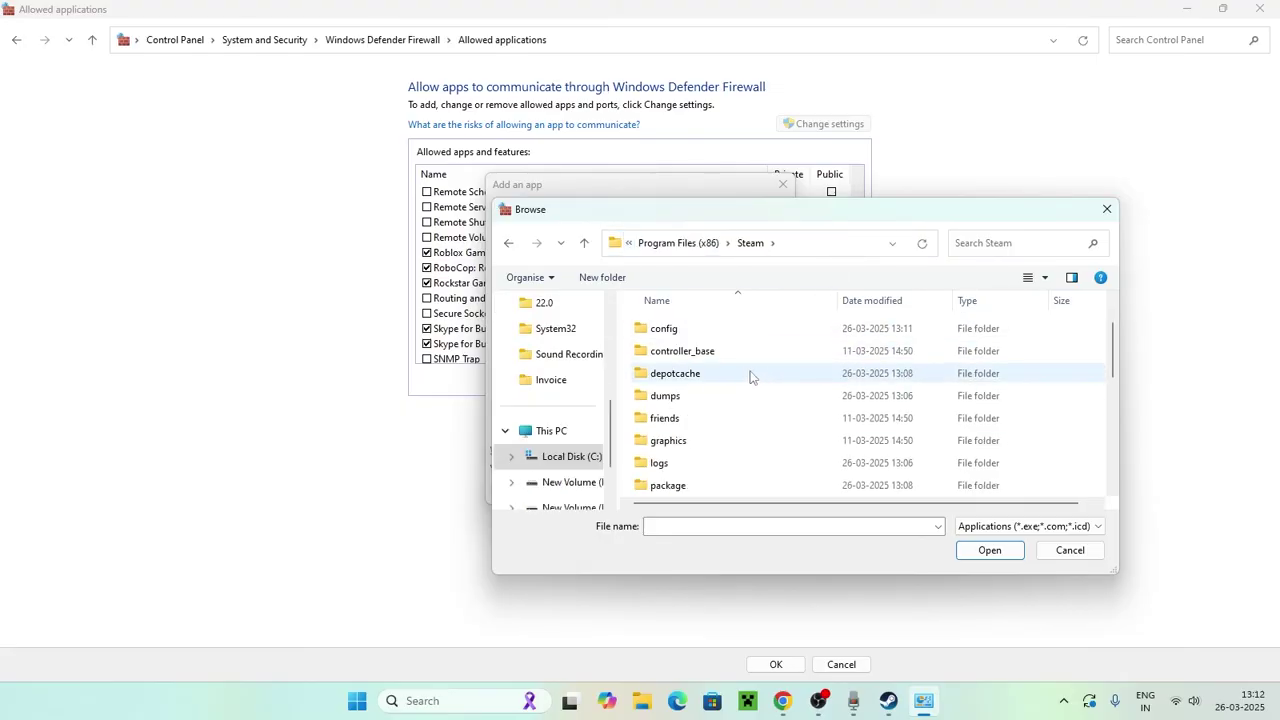
{"action": "scroll", "coordinate": [752, 377], "scroll_direction": "down", "scroll_amount": 5}
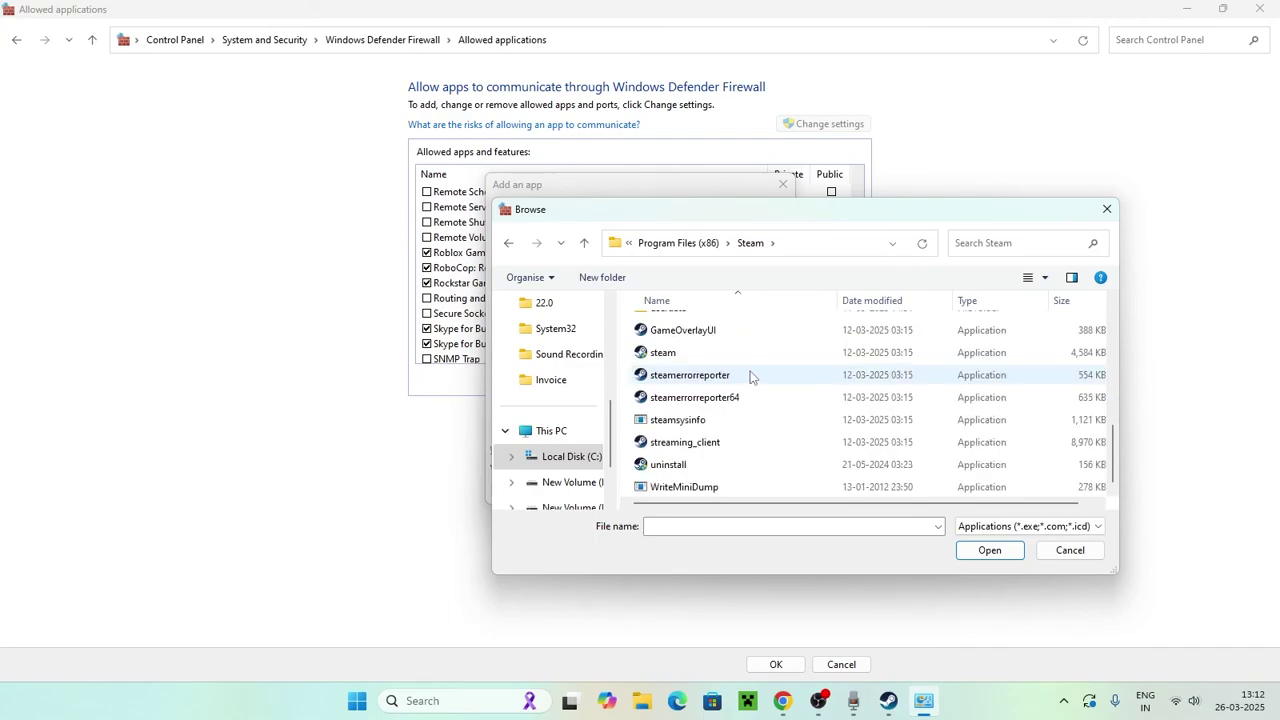
{"action": "left_click", "coordinate": [716, 355]}
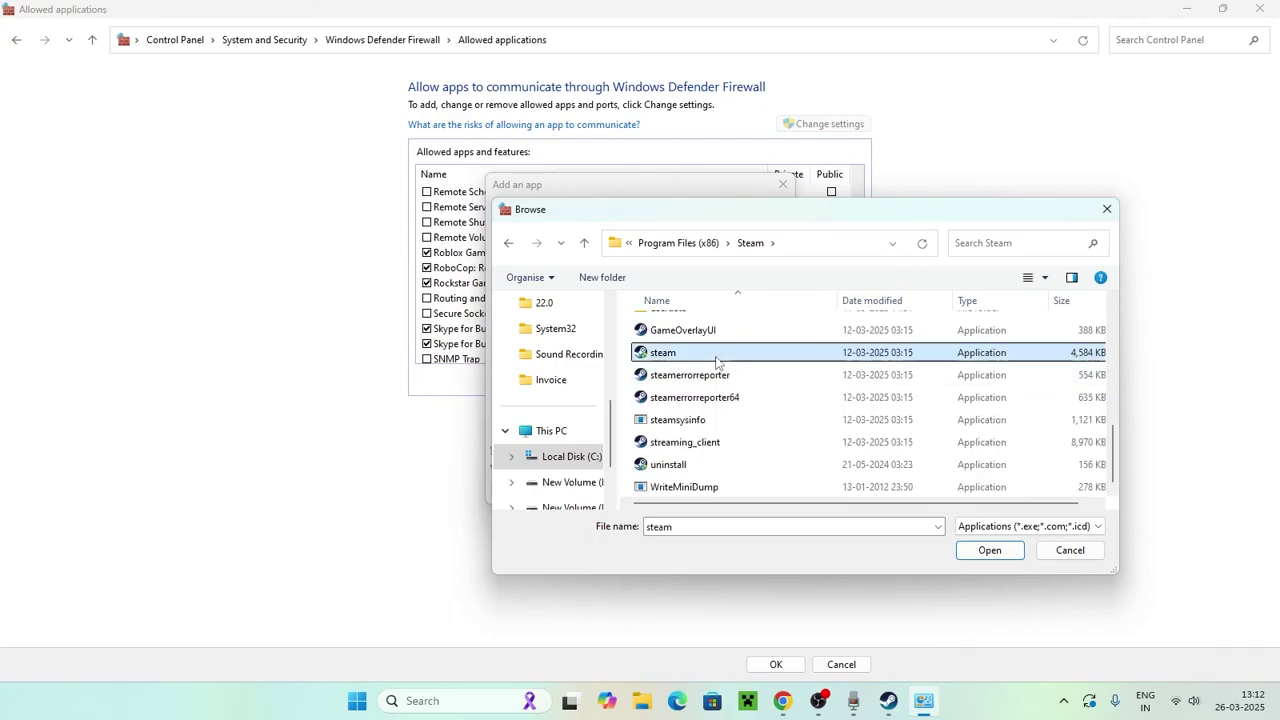
{"action": "left_click", "coordinate": [982, 550]}
{"action": "left_click", "coordinate": [697, 490]}
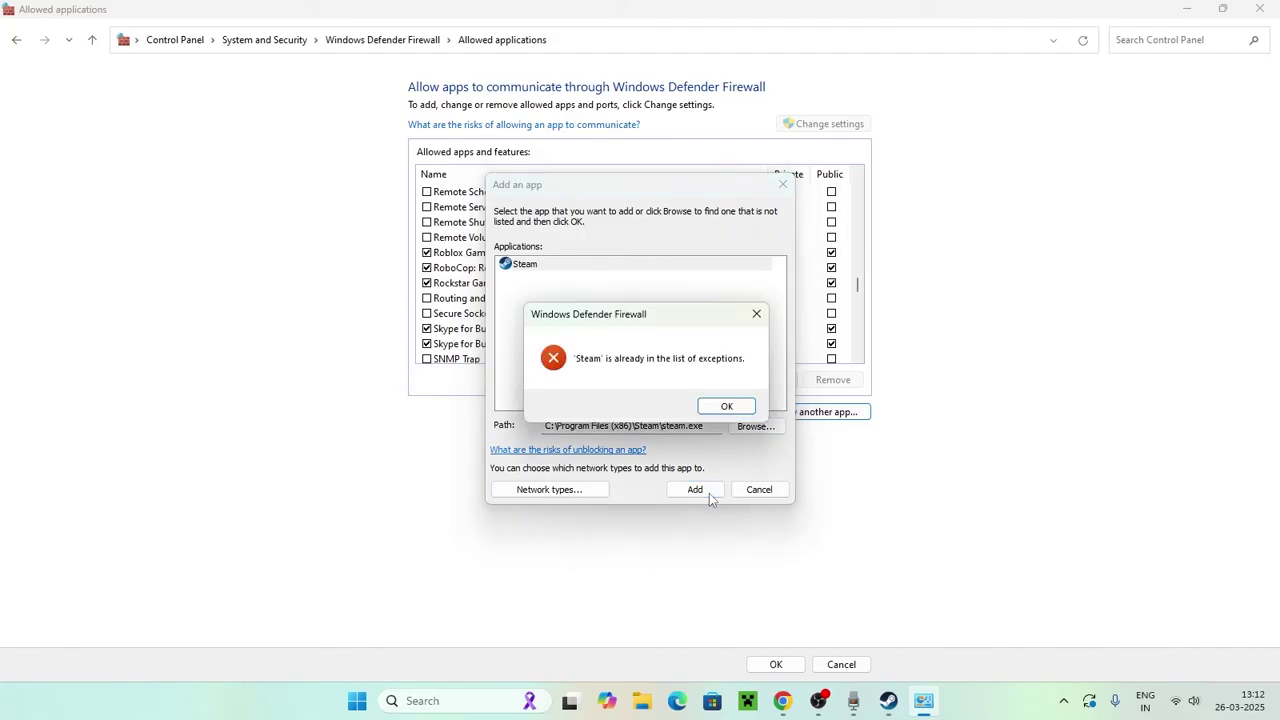
{"action": "left_click", "coordinate": [730, 406]}
{"action": "left_click", "coordinate": [781, 185]}
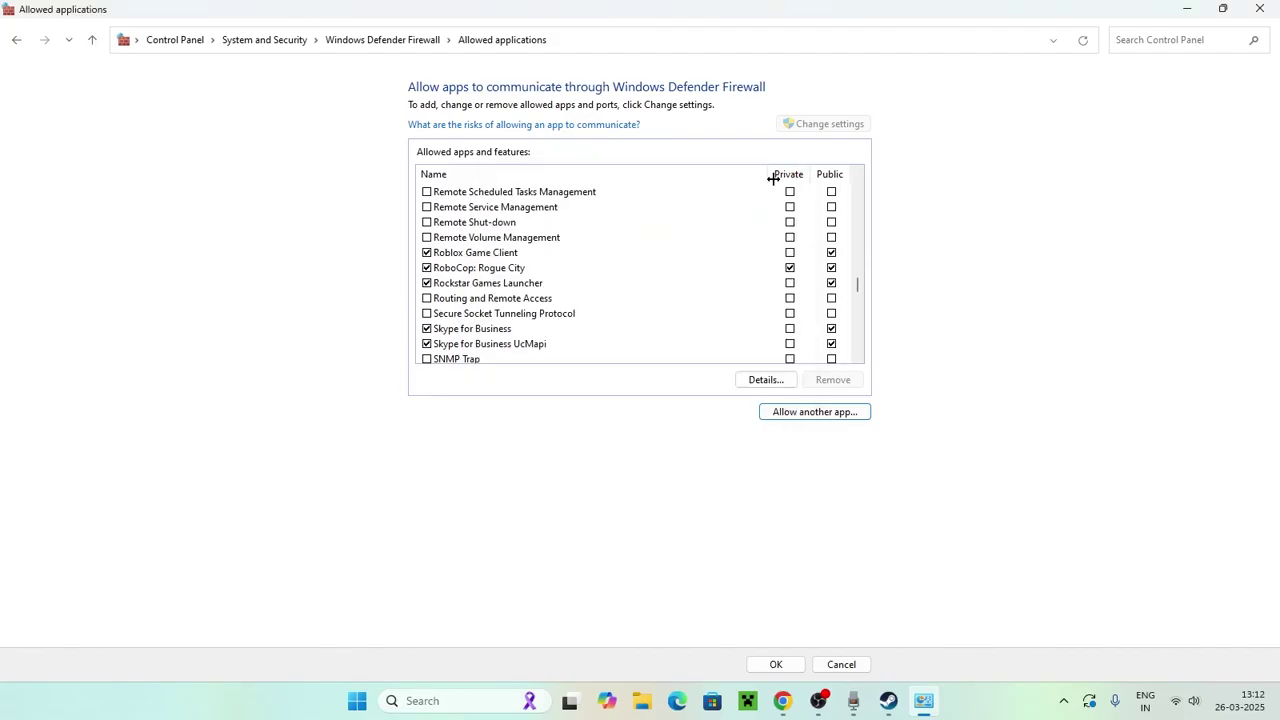
Confirm Steam is allowed on private and public networks, then open Add or remove programs.
{"action": "scroll", "coordinate": [520, 311], "scroll_direction": "up", "scroll_amount": 5}
{"action": "scroll", "coordinate": [520, 311], "scroll_direction": "down", "scroll_amount": 5}
{"action": "scroll", "coordinate": [520, 311], "scroll_direction": "down", "scroll_amount": 2}
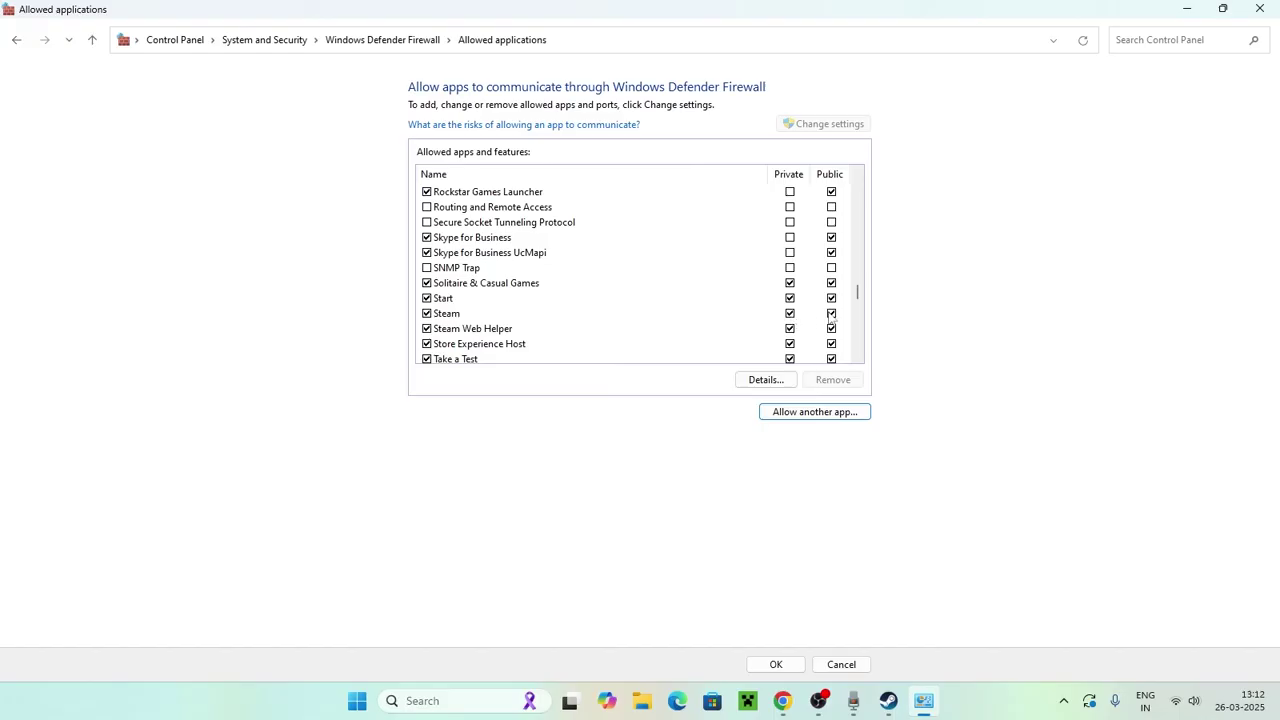
{"action": "left_click", "coordinate": [1259, 9]}
{"action": "left_click", "coordinate": [460, 703]}
{"action": "type", "text": "add"}
{"action": "left_click", "coordinate": [472, 220]}
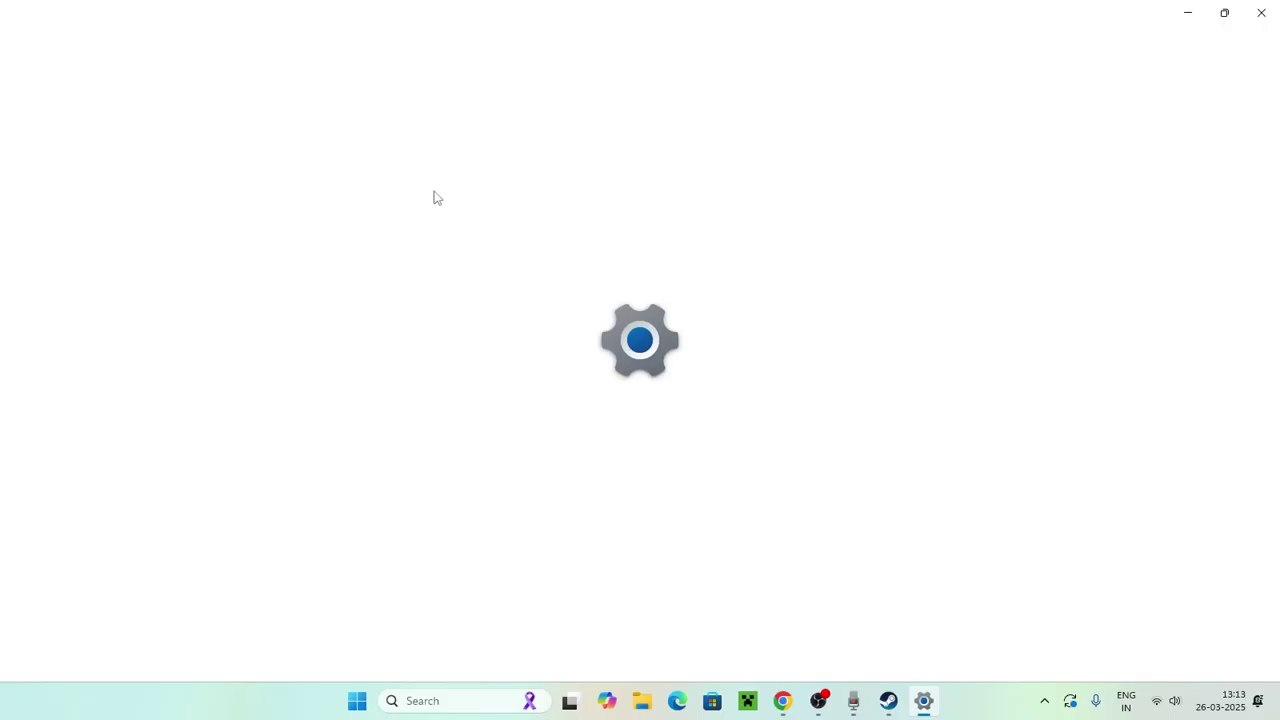
Find Steam 2.10.91.91 by Valve Corporation under Installed apps, close Settings, and open Run.
{"action": "type", "text": "steam"}
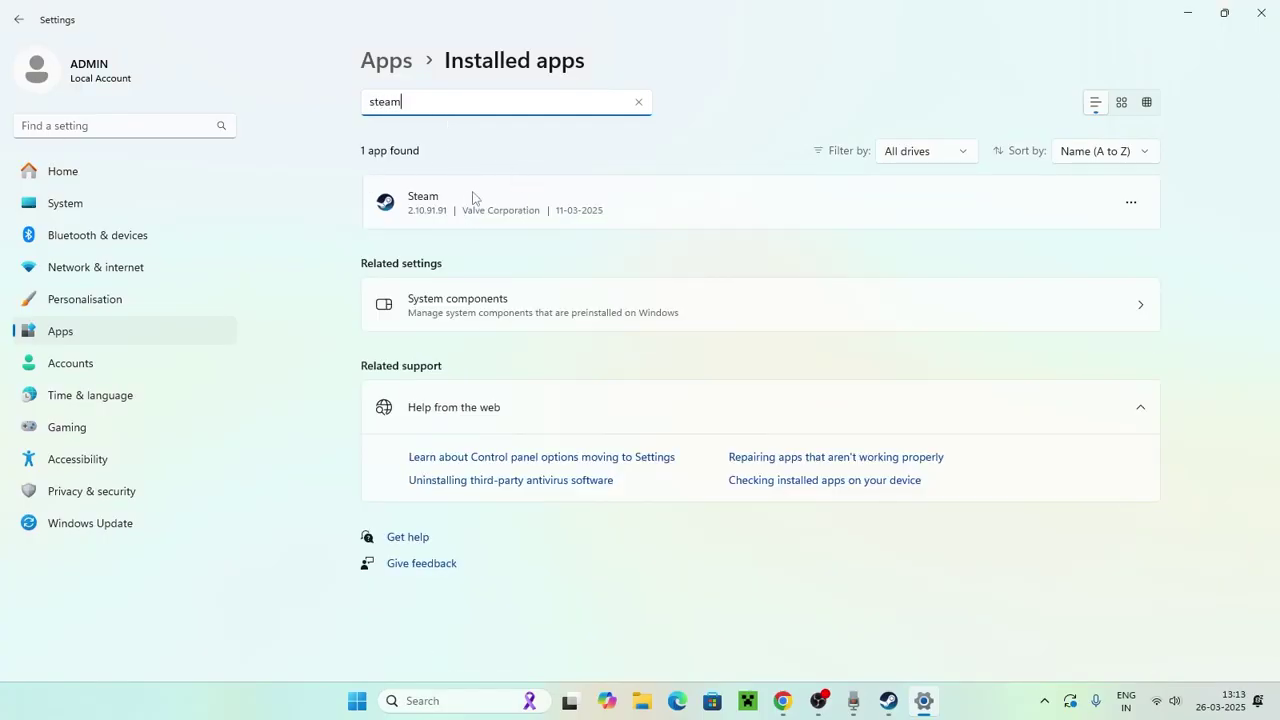
{"action": "left_click", "coordinate": [1131, 204]}
{"action": "left_click", "coordinate": [1204, 314]}
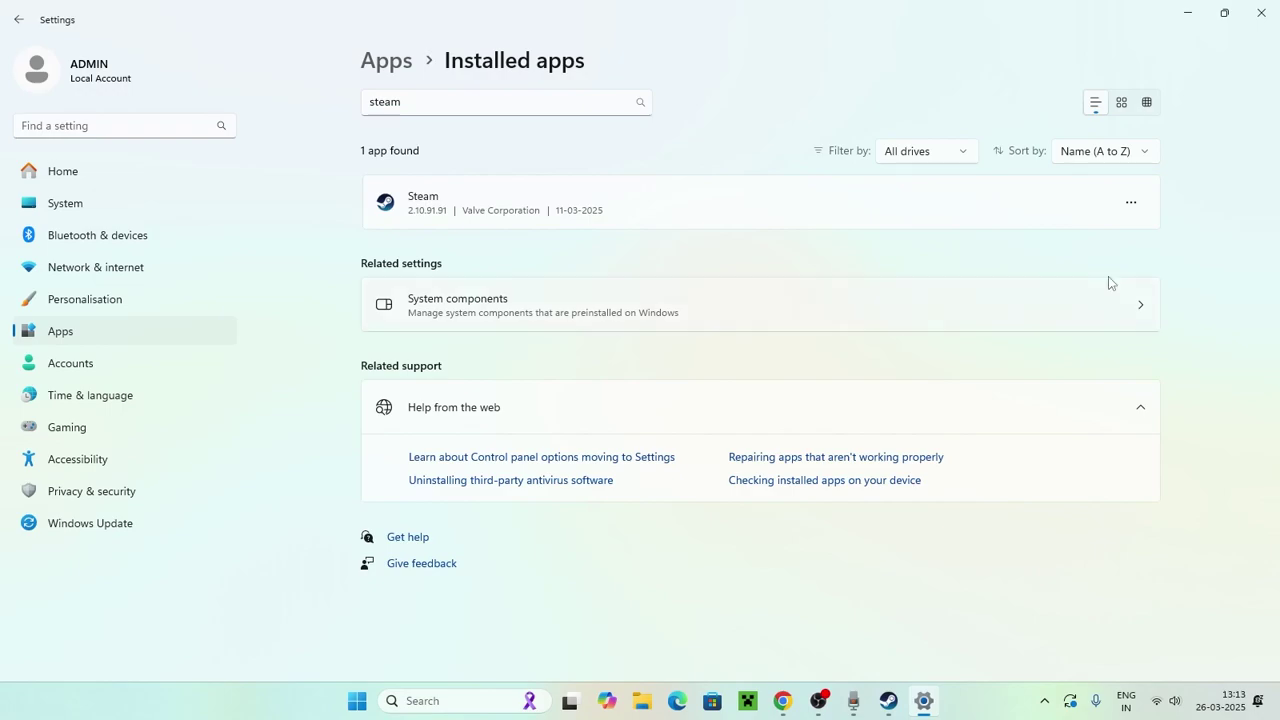
{"action": "left_click", "coordinate": [1261, 13]}
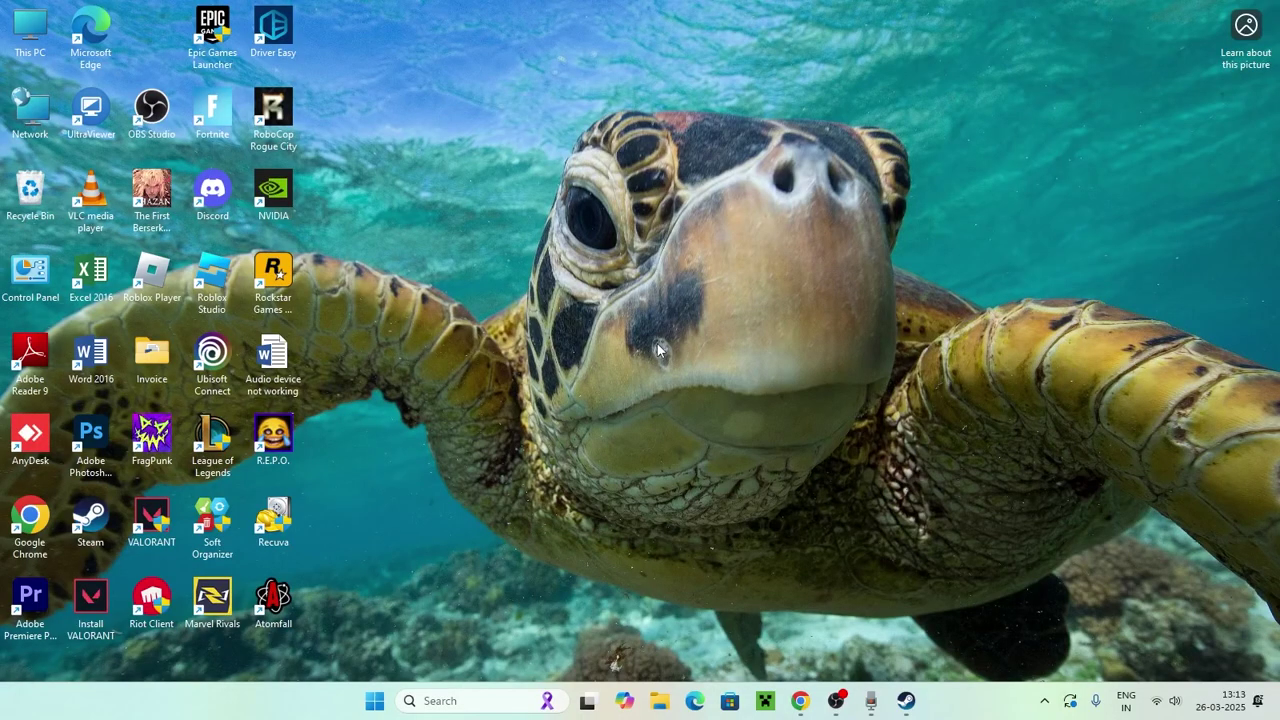
{"action": "key", "text": "super+r"}
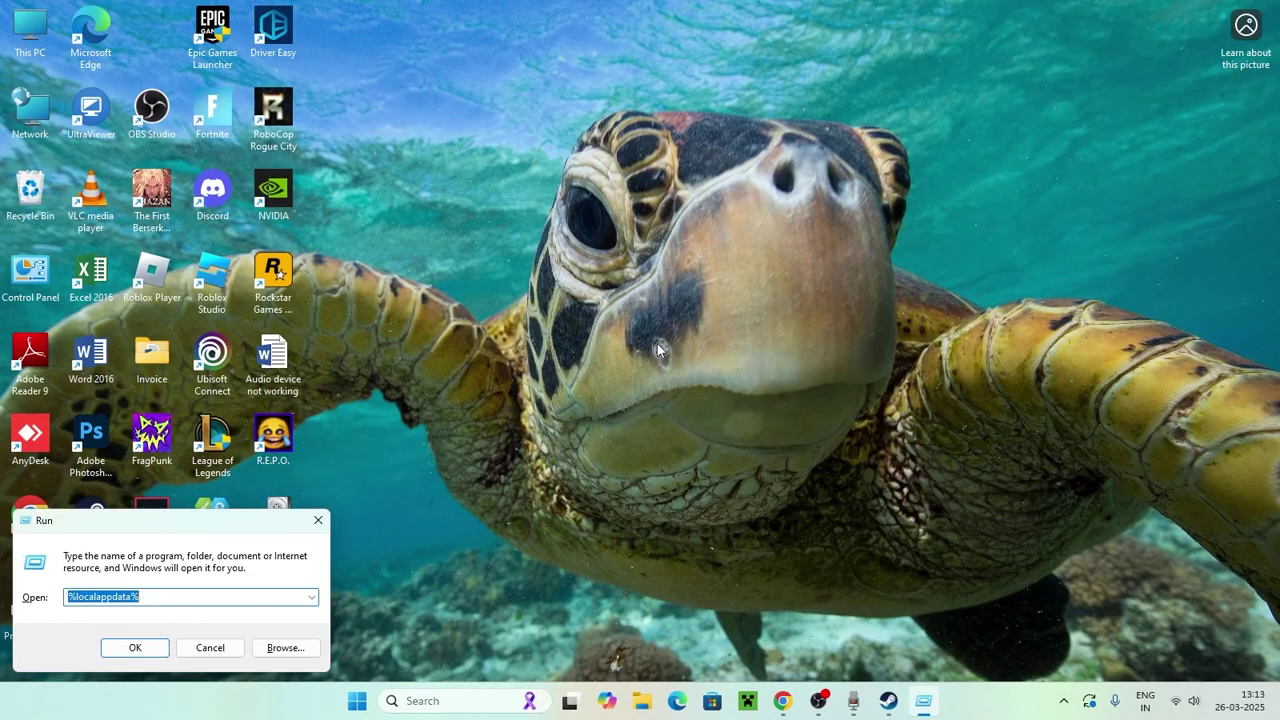